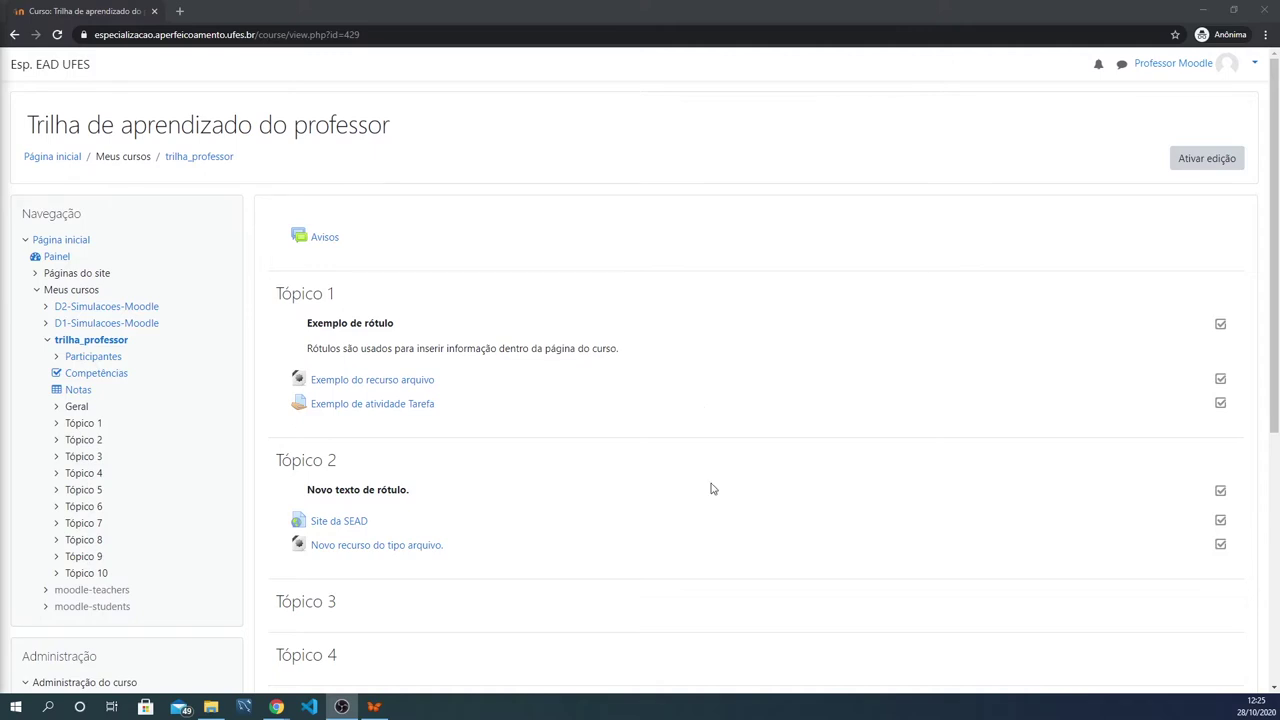
Step: Turn on course editing and start adding a Fórum activity to Tópico 3
left_click(1219, 171)
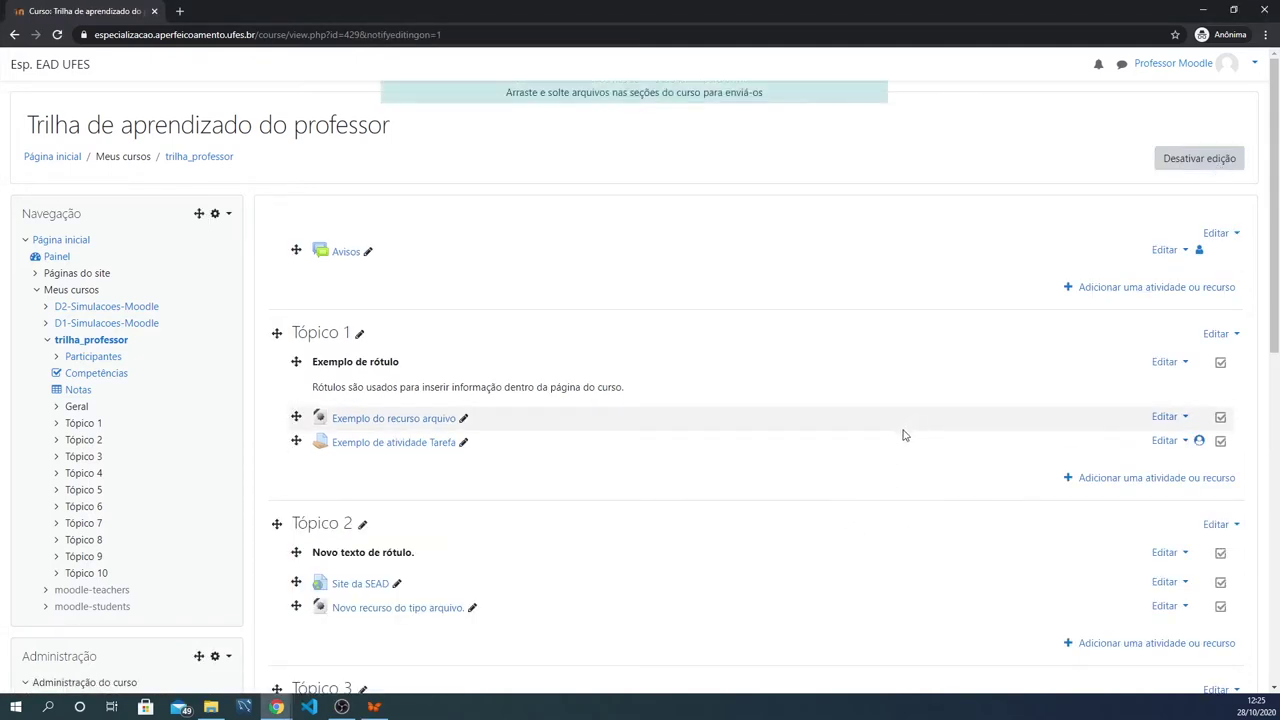
scroll(903, 434, "down", 2)
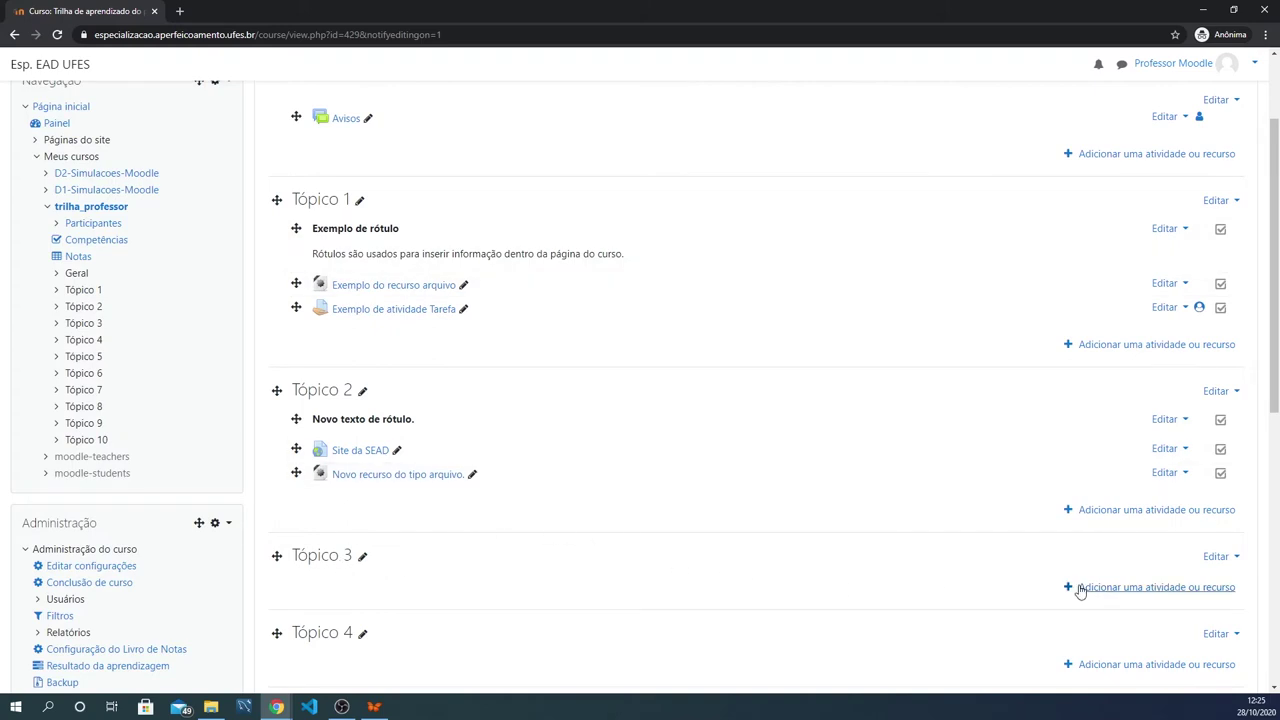
left_click(1155, 592)
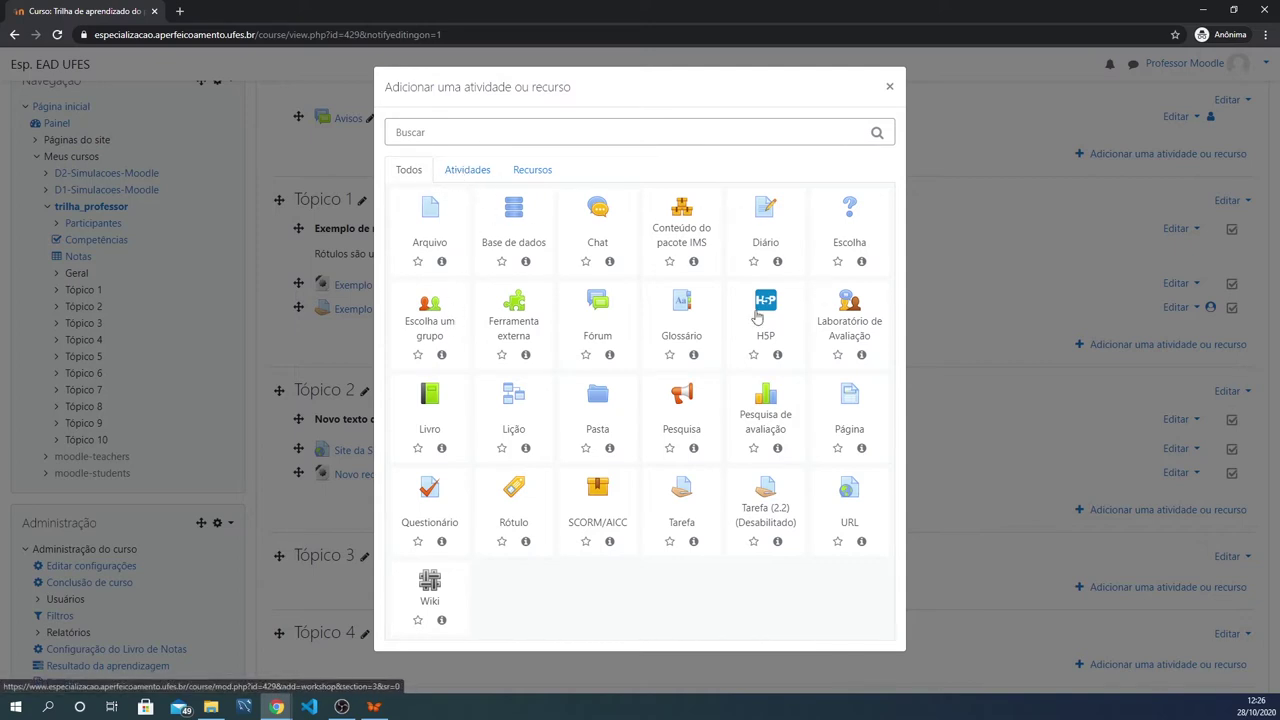
left_click(603, 318)
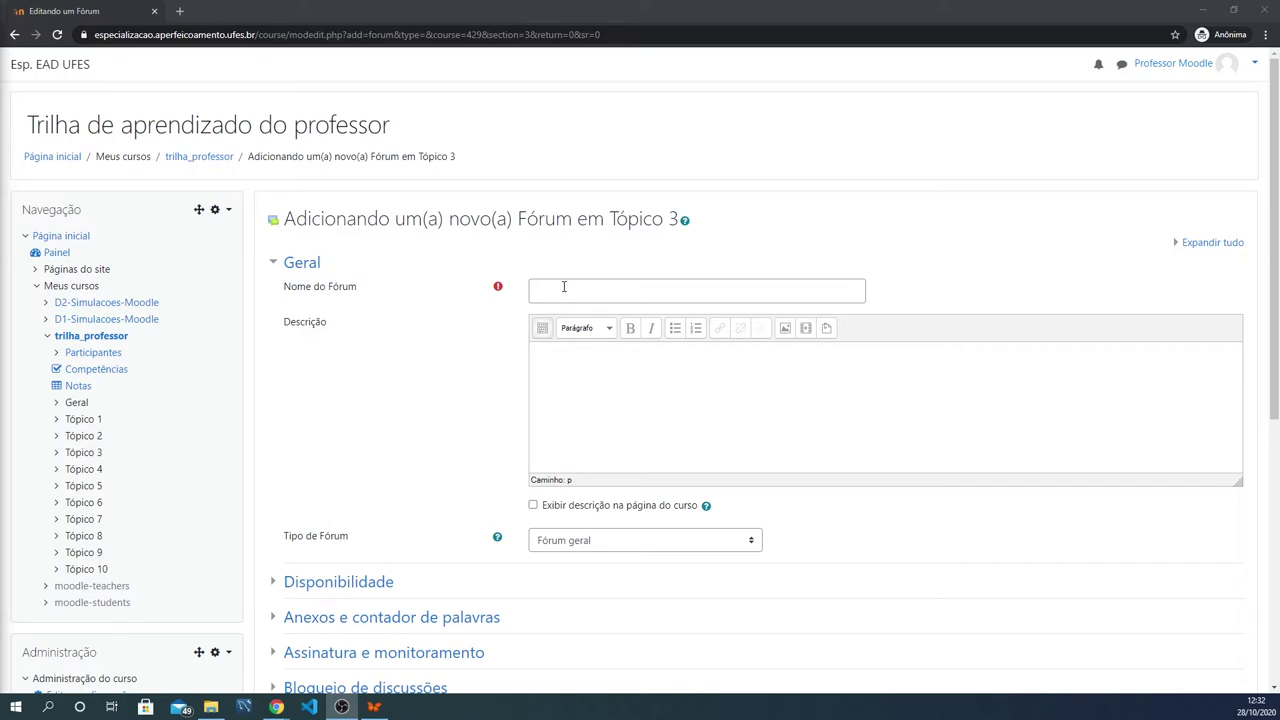
Step: Examine the available forum types in the Geral section, keeping Fórum geral, and collapse the section
left_click(593, 542)
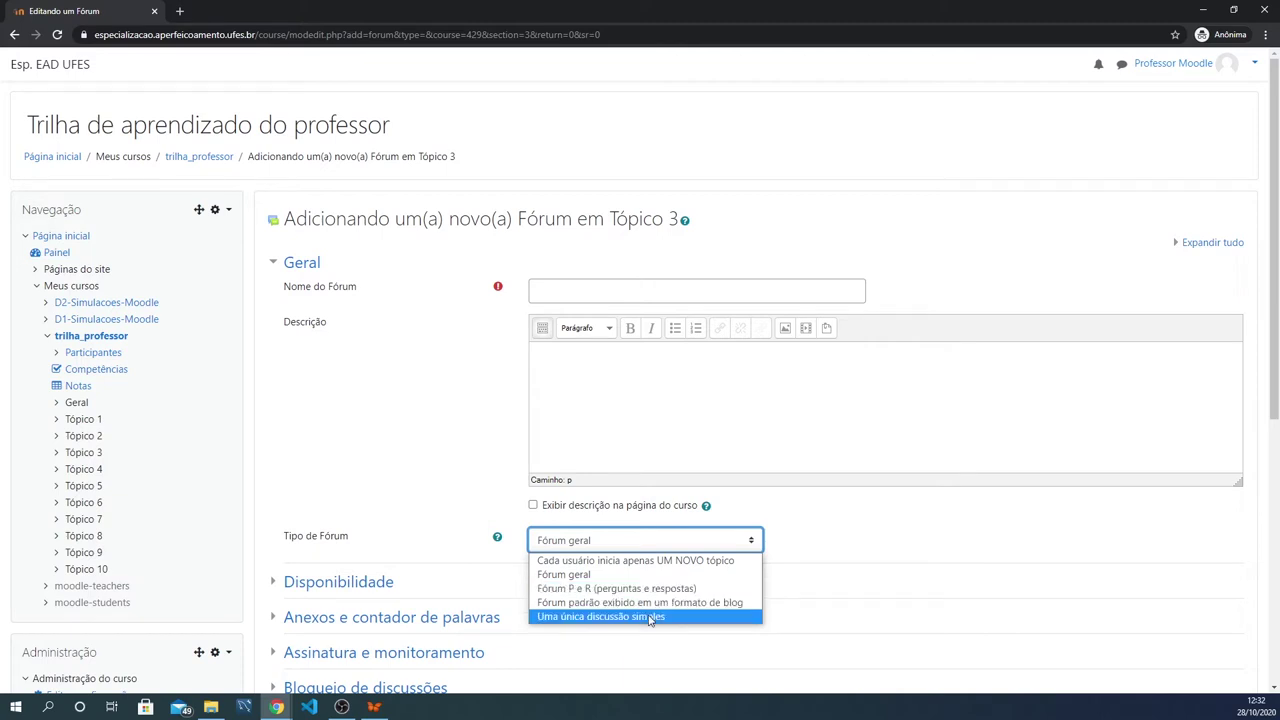
left_click(620, 547)
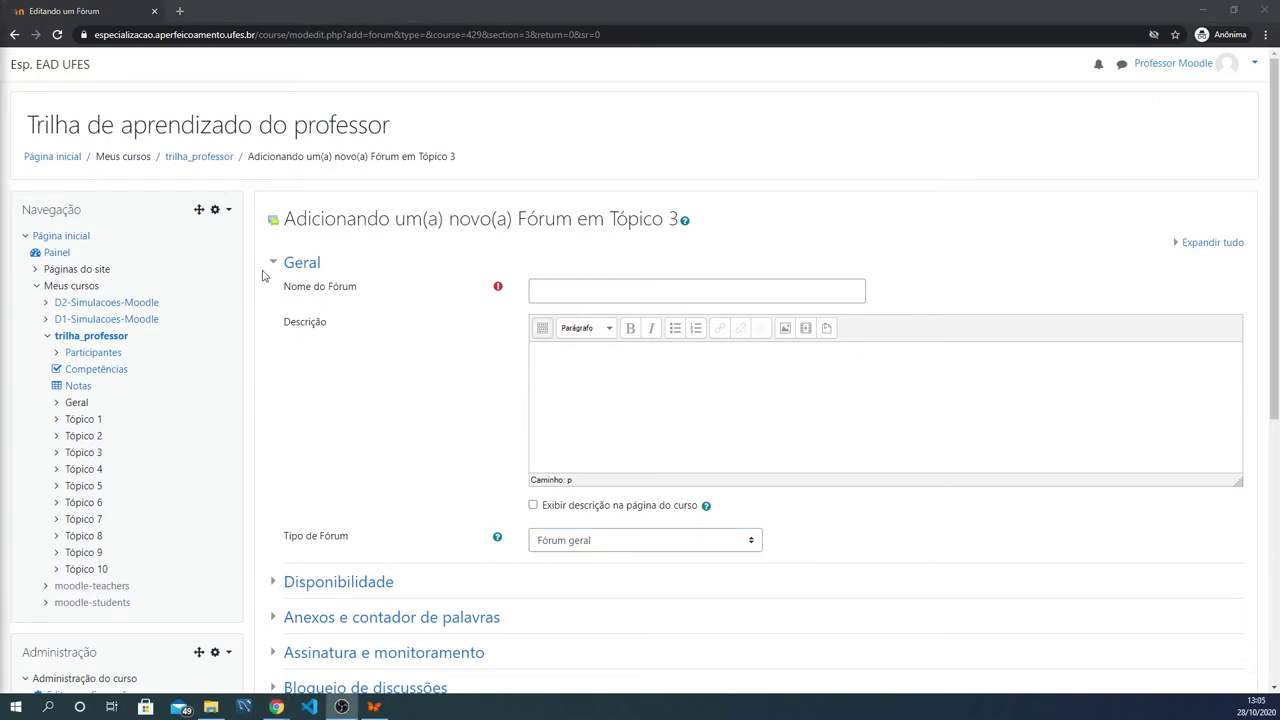
left_click(273, 264)
Step: Examine the due and cut-off date settings under Disponibilidade and the attachment and word count settings under Anexos e contador de palavras
left_click(274, 299)
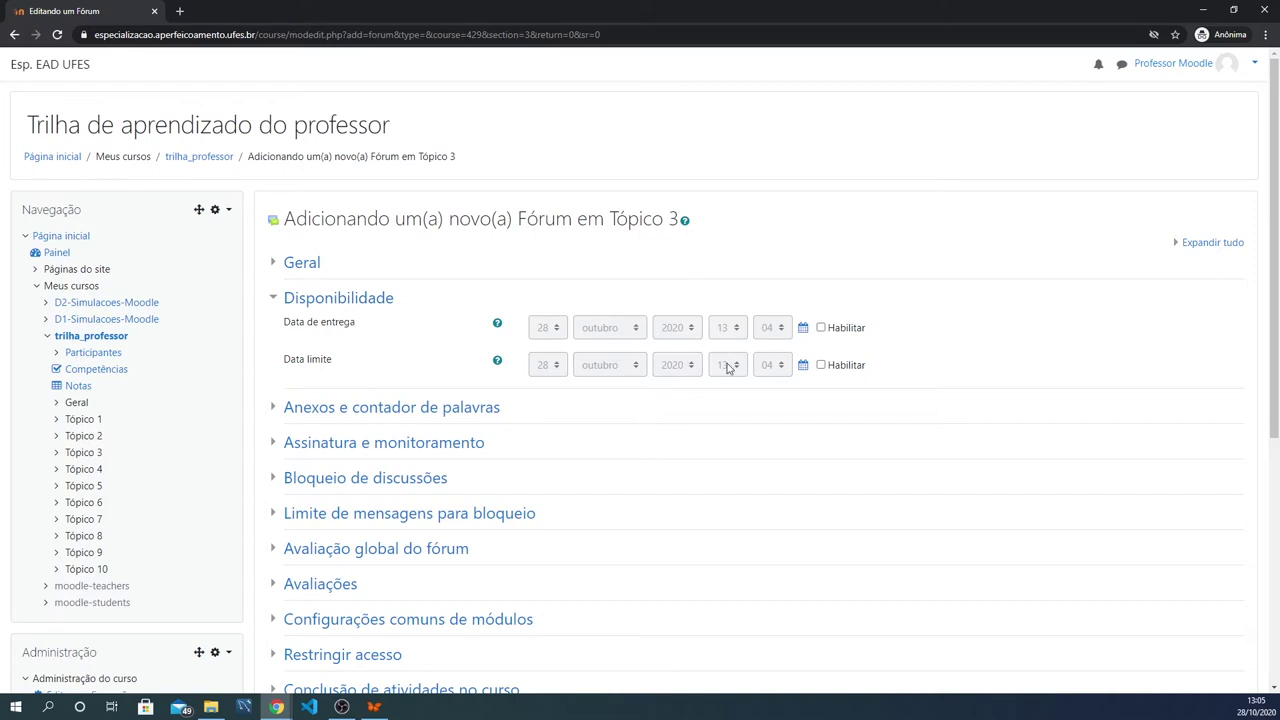
left_click(285, 298)
left_click(275, 338)
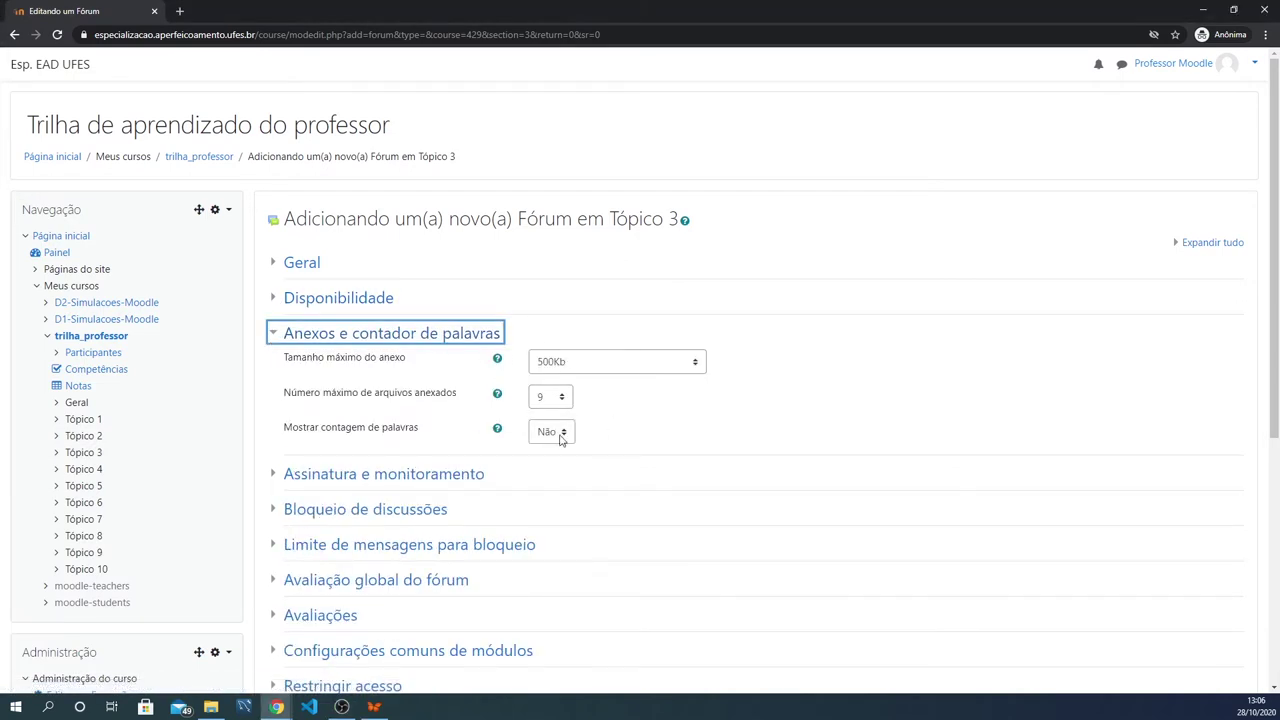
left_click(270, 336)
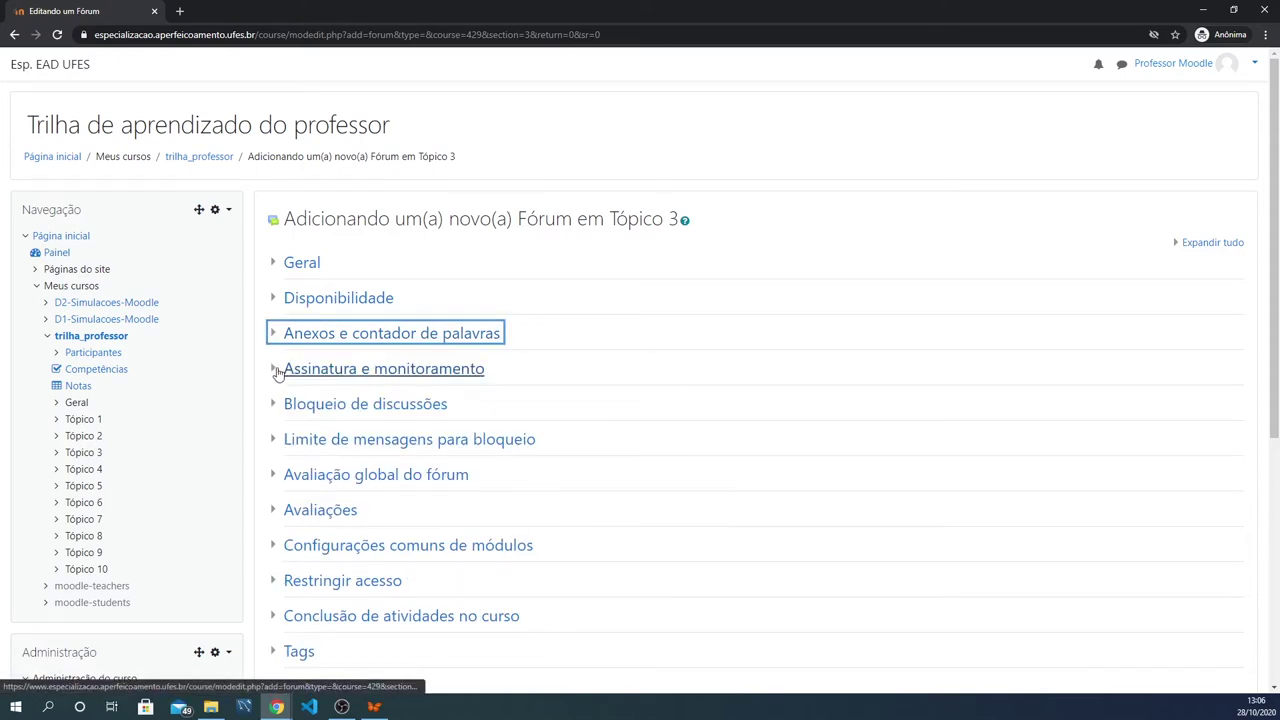
Step: Examine the subscription mode options under Assinatura e monitoramento, keeping Assinatura opcional, and collapse the section
left_click(272, 369)
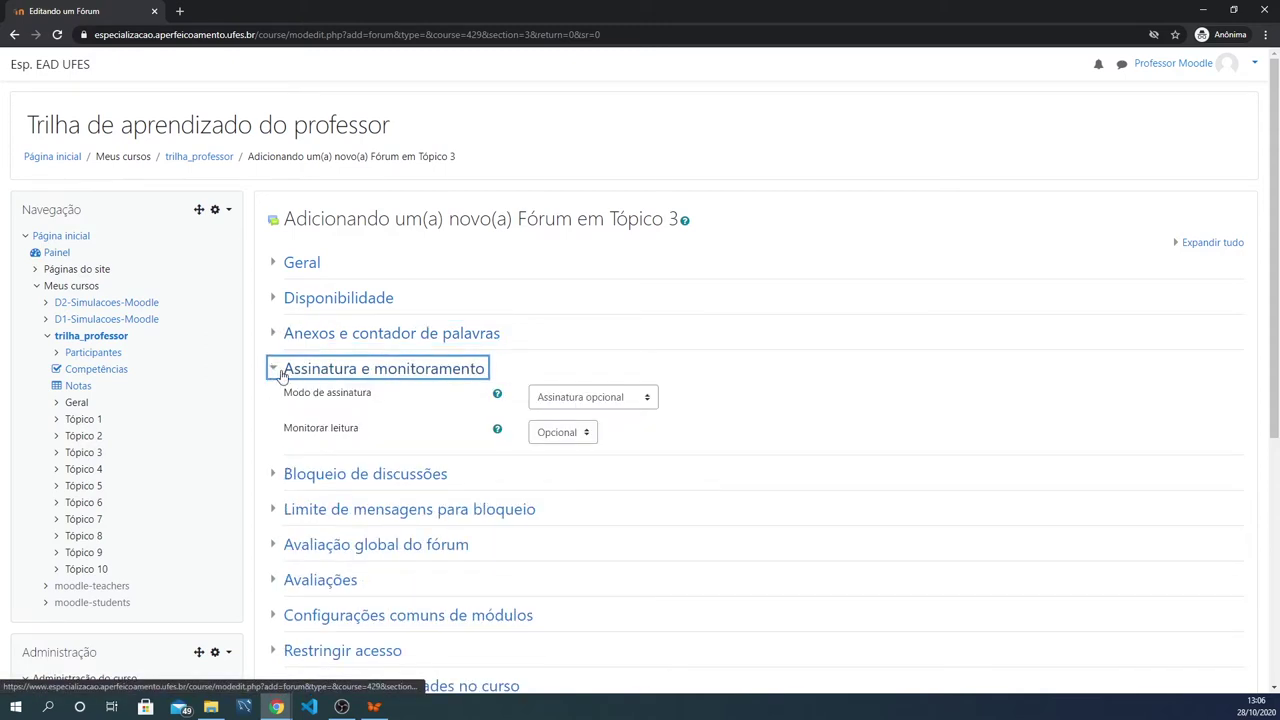
left_click(638, 407)
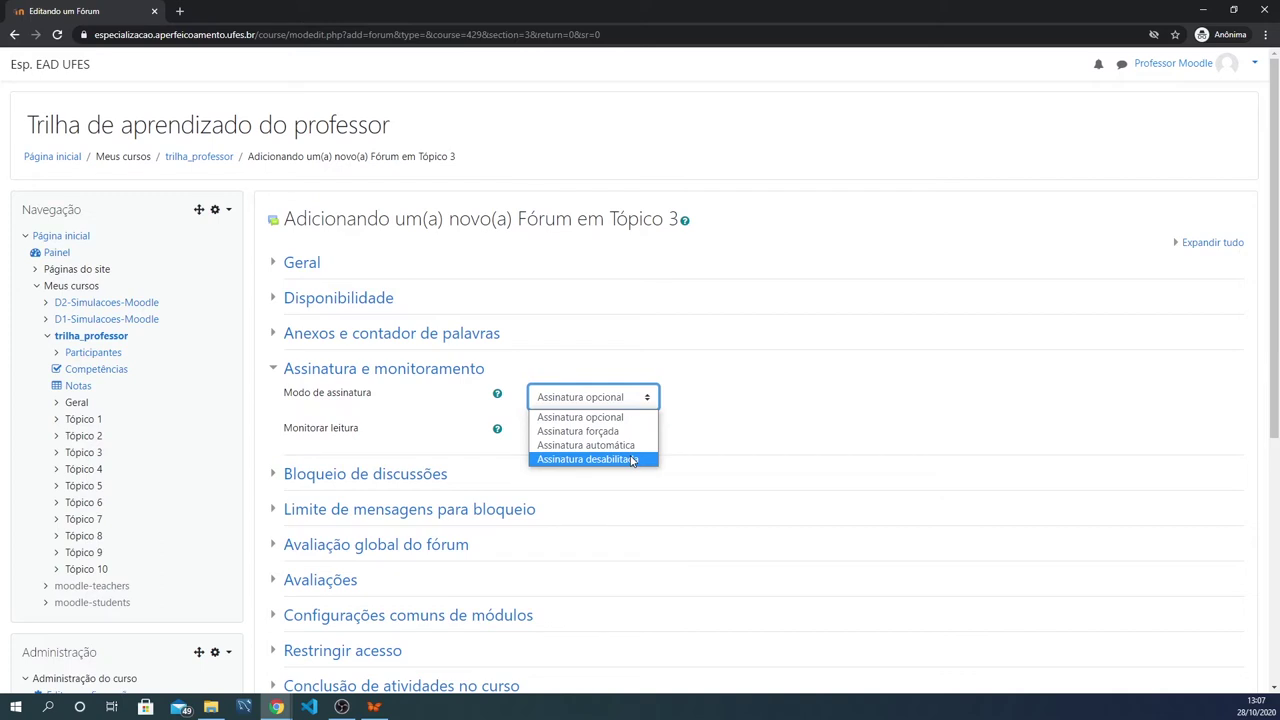
left_click(614, 416)
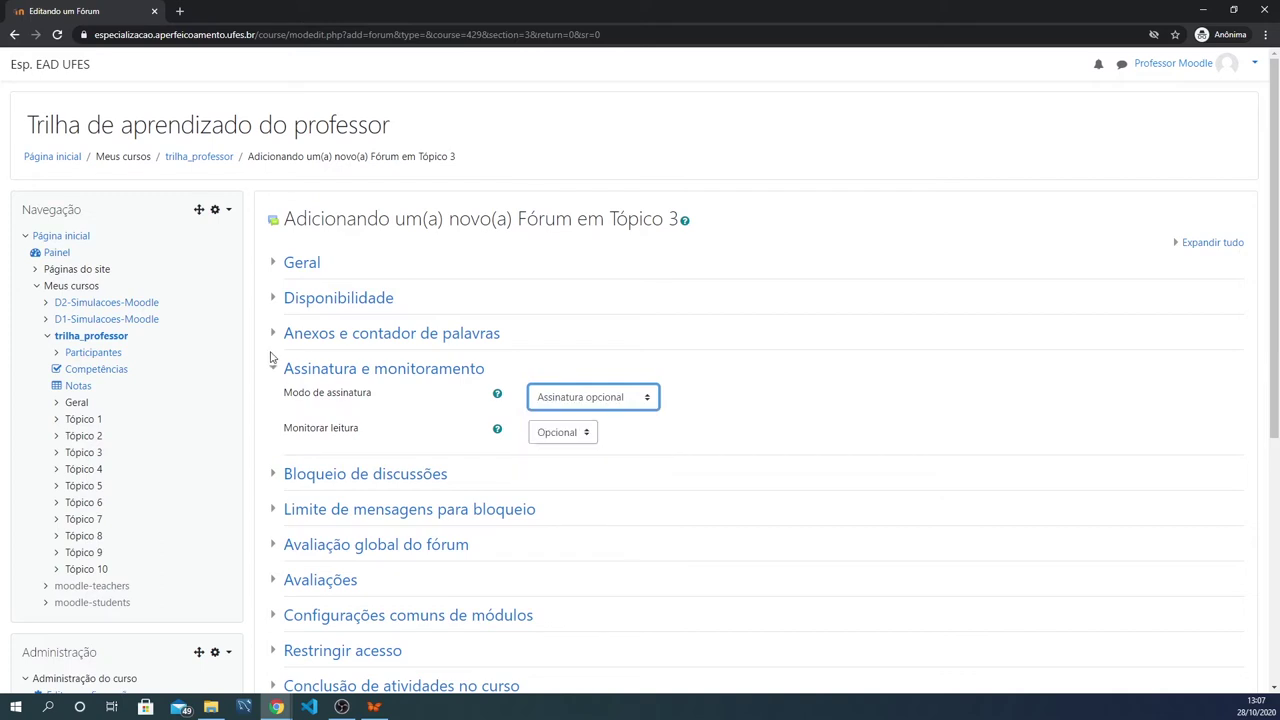
left_click(276, 367)
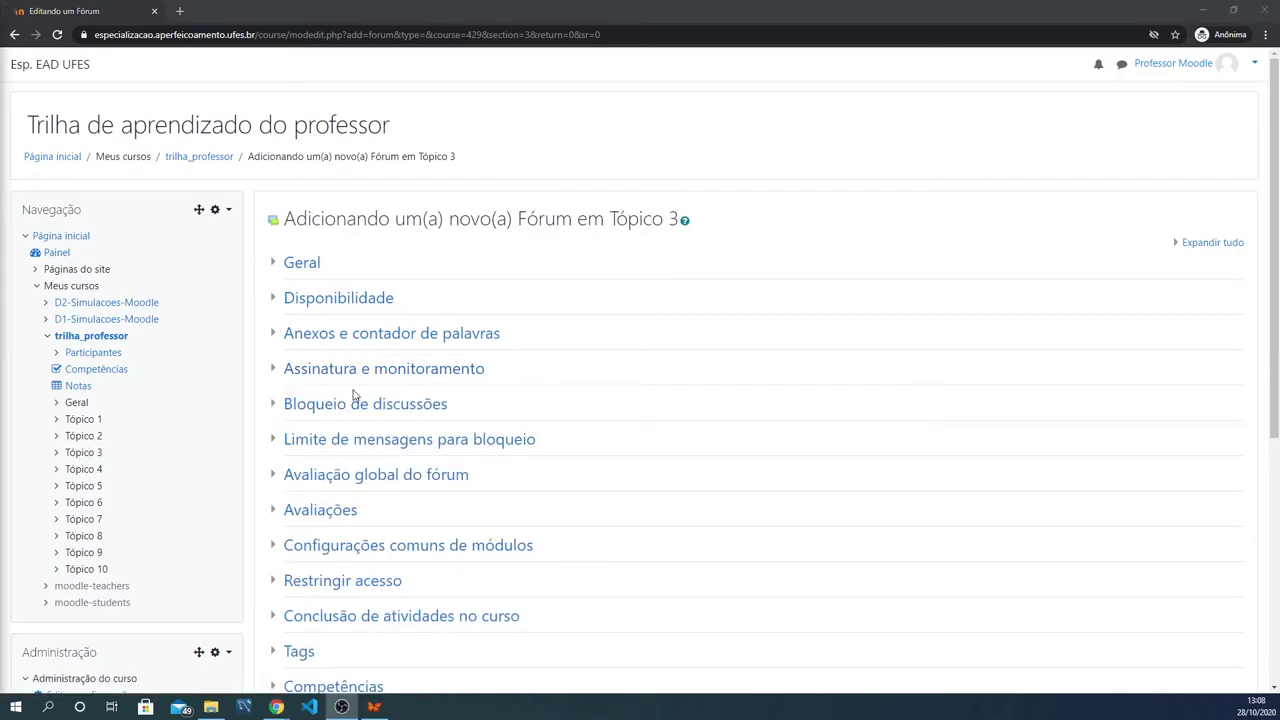
Step: Examine the settings under Bloqueio de discussões and Limite de mensagens para bloqueio, and collapse both sections
left_click(281, 406)
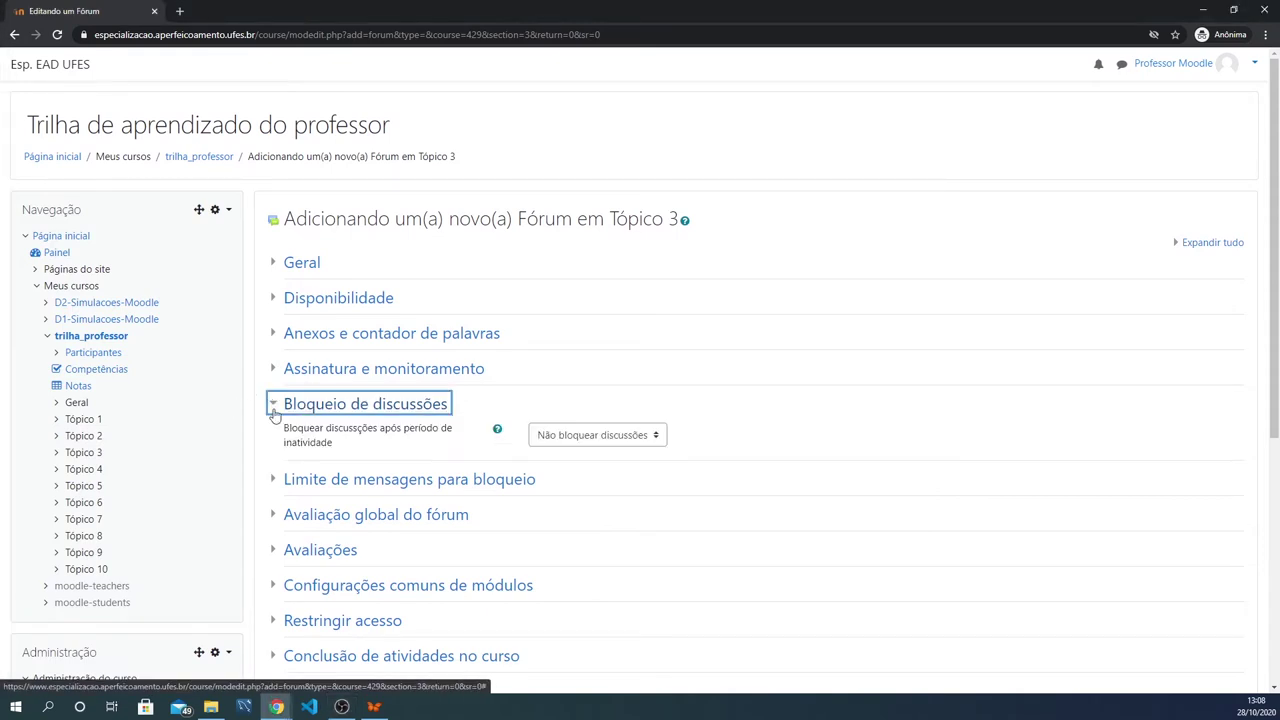
left_click(271, 484)
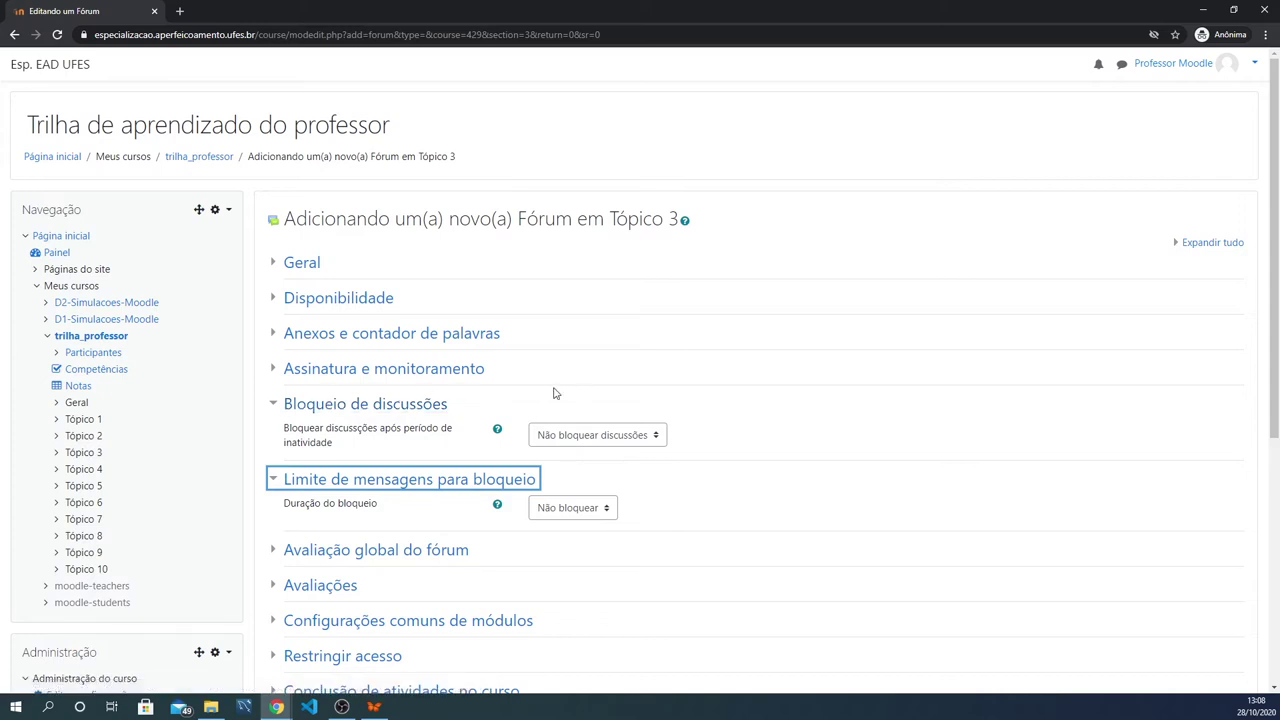
left_click(279, 405)
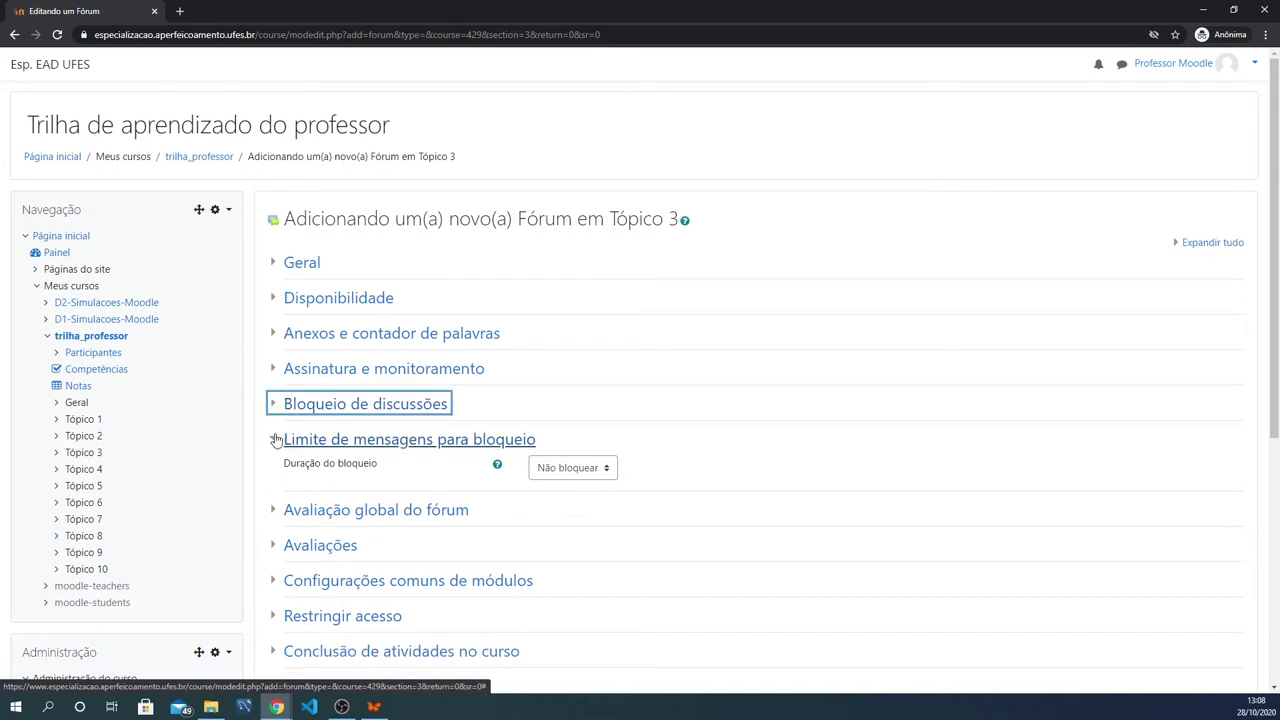
left_click(277, 440)
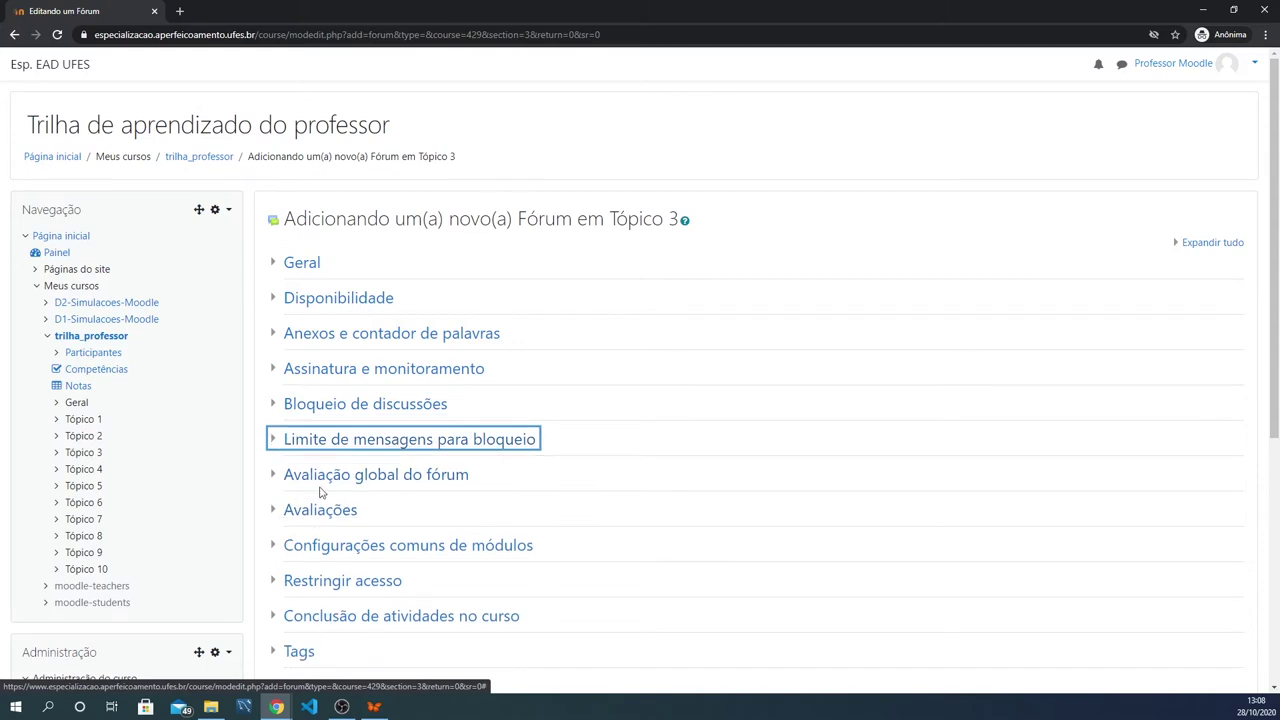
Step: Compare the grading settings in the Avaliação global do fórum and Avaliações sections, leaving both collapsed
scroll(460, 462, "down", 1)
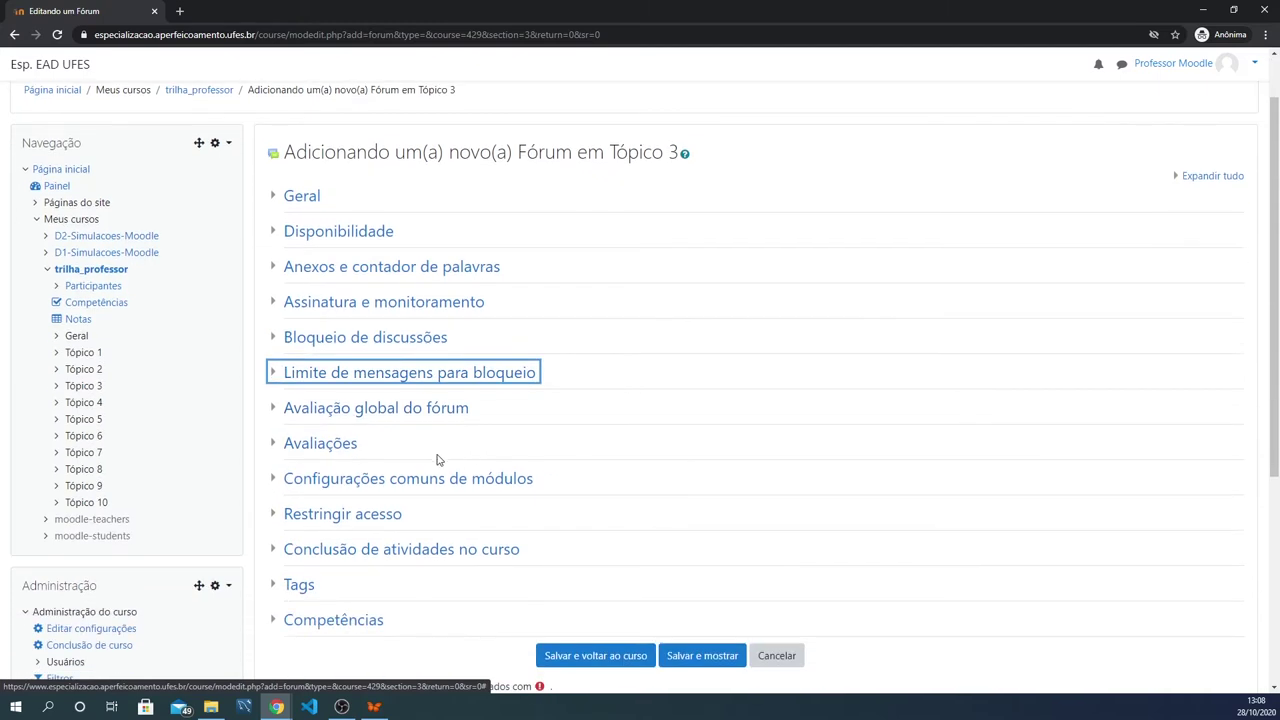
left_click(270, 411)
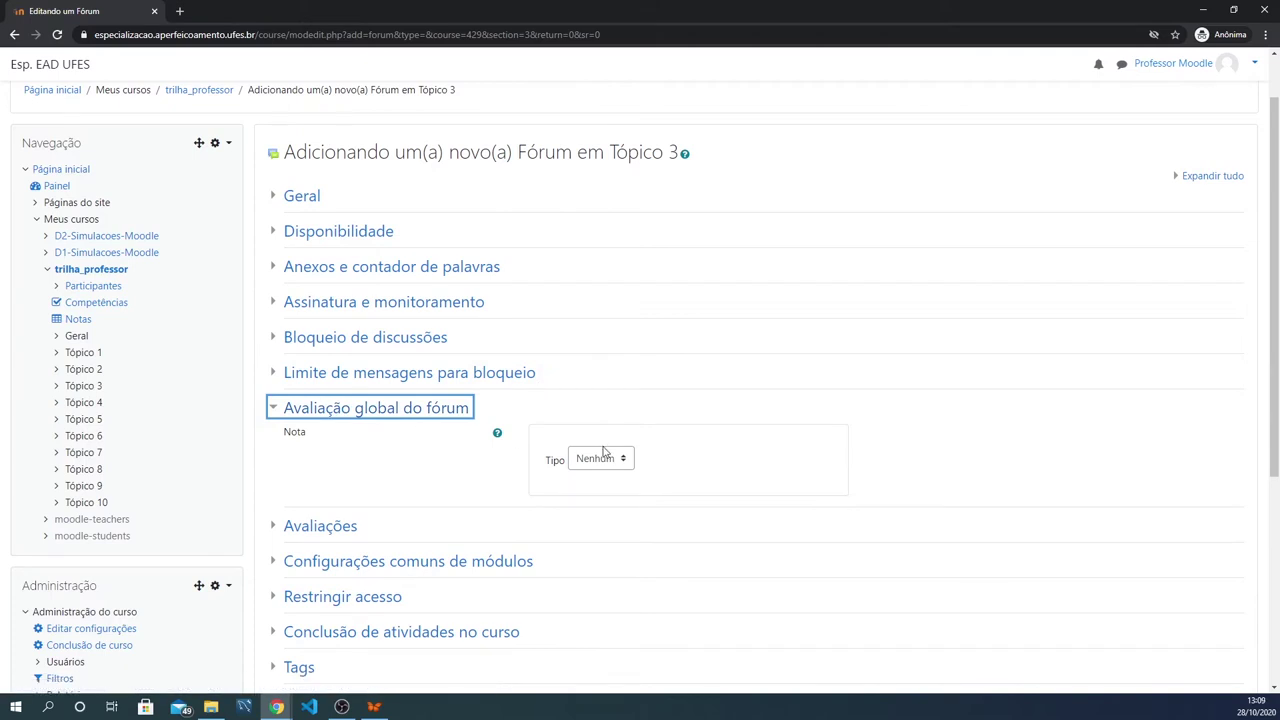
left_click(274, 408)
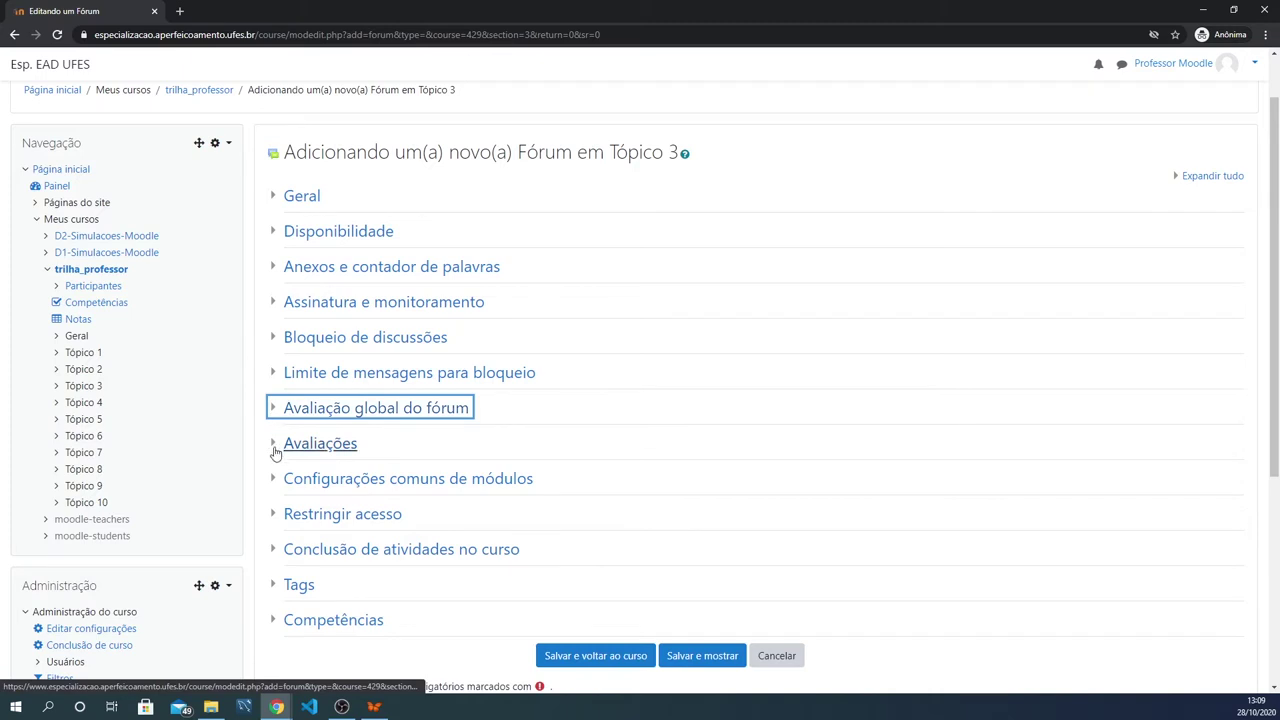
left_click(276, 446)
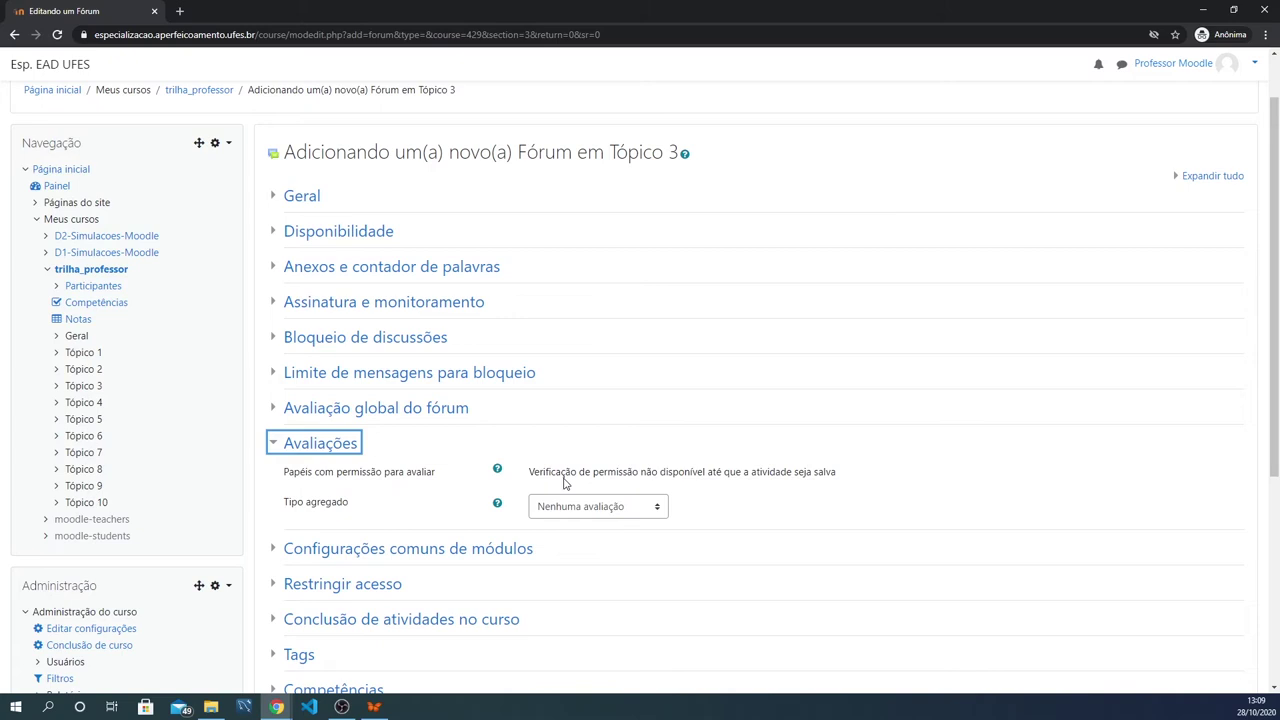
left_click(278, 447)
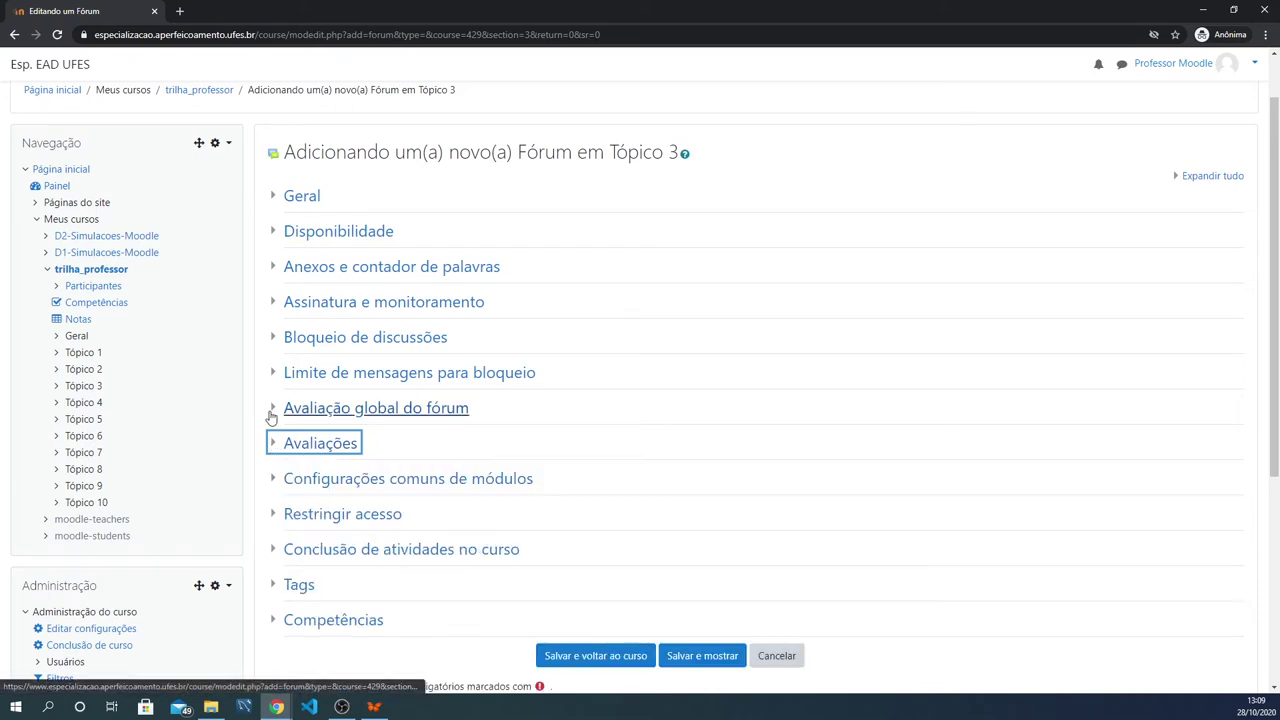
left_click(271, 412)
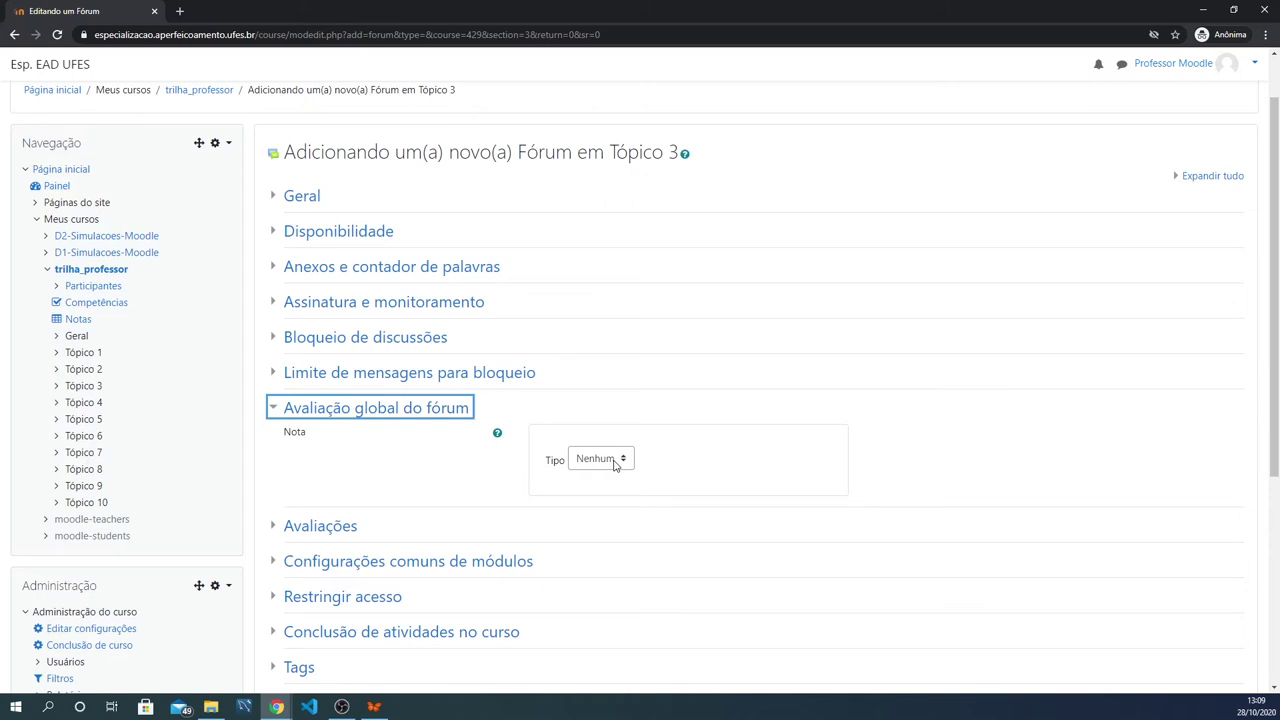
left_click(276, 410)
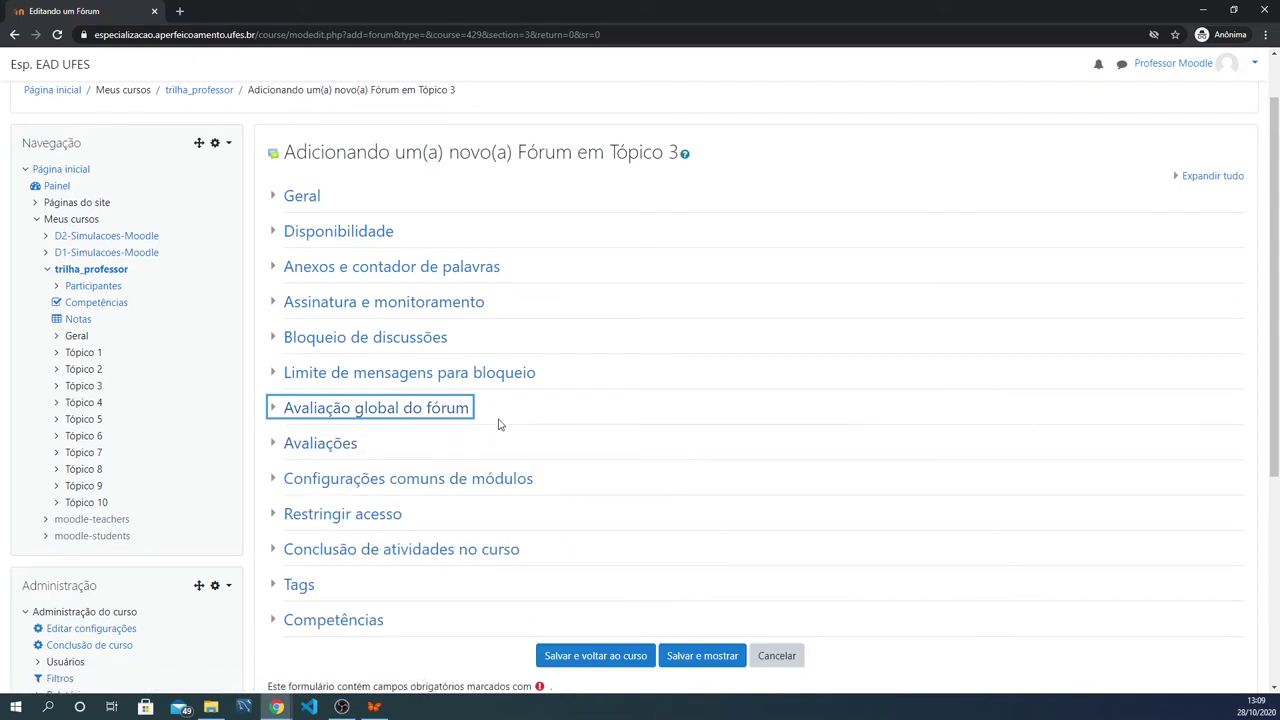
Step: Set the grade type to Pontos under Avaliação global do fórum, review its grading settings and collapse the section
left_click(272, 412)
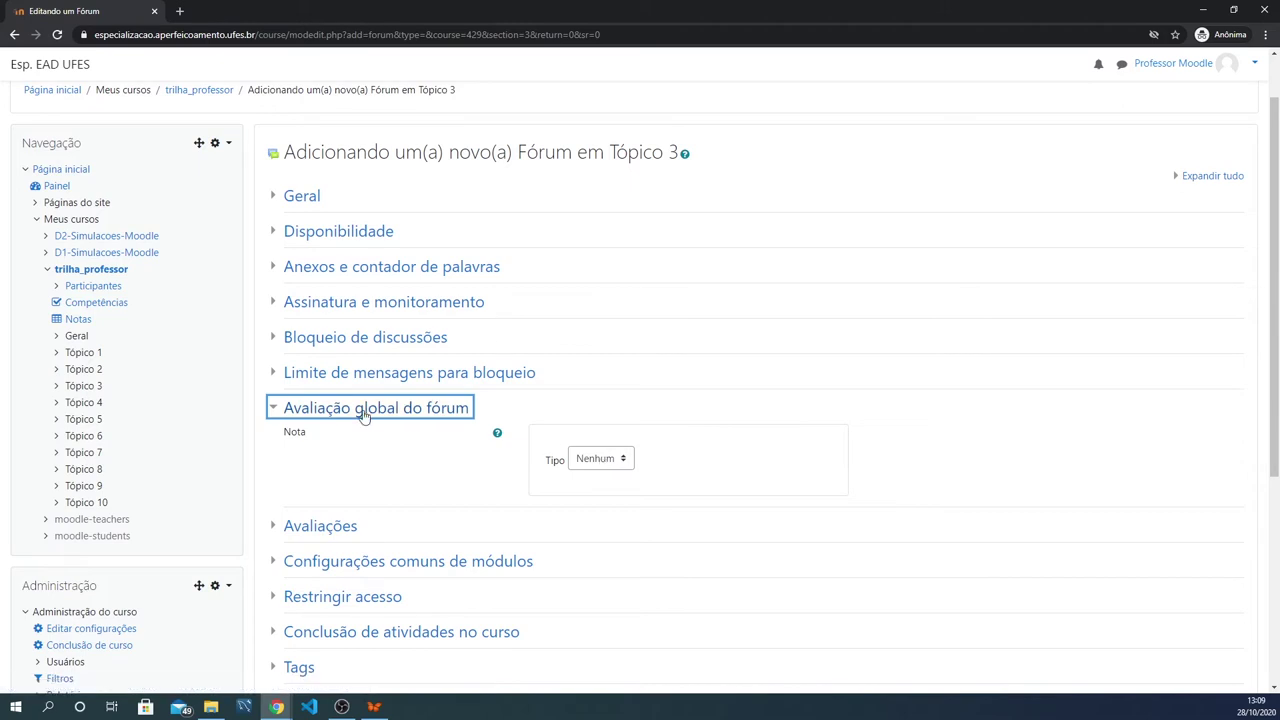
left_click(600, 458)
left_click(595, 506)
scroll(745, 401, "down", 1)
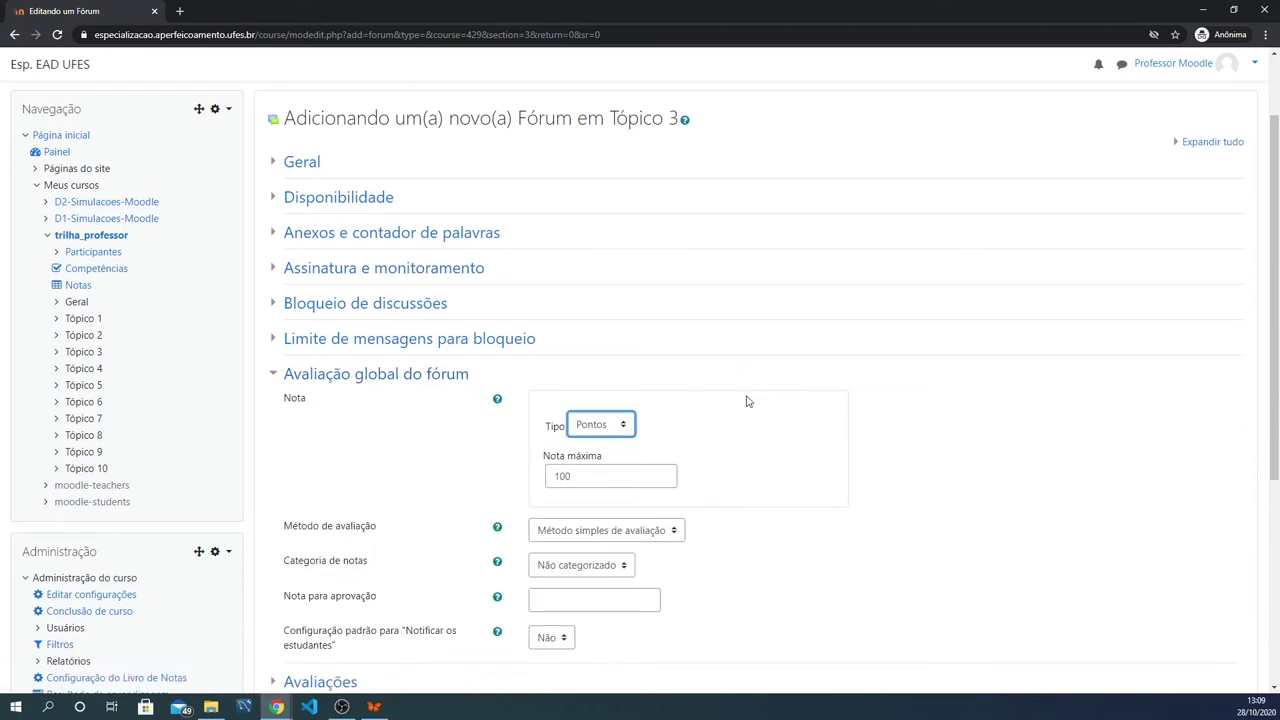
scroll(745, 401, "down", 2)
left_click(594, 315)
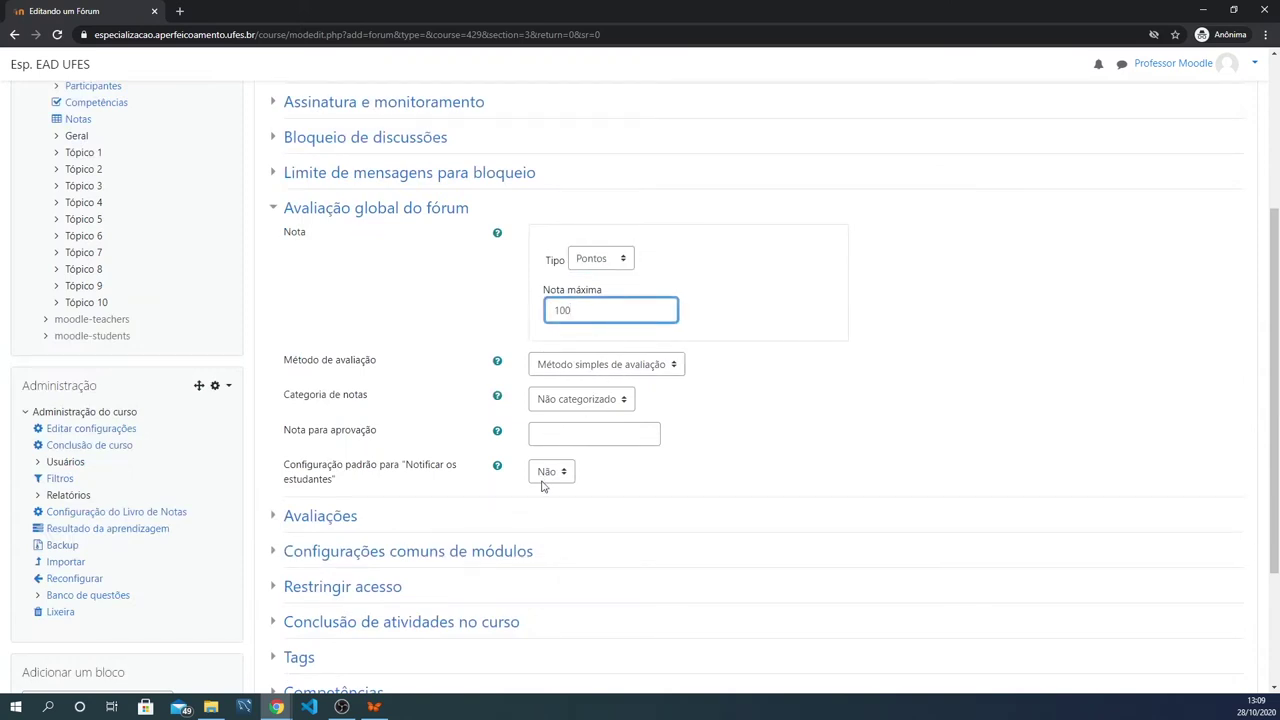
left_click(275, 212)
Step: Set the aggregate type to Média das avaliações under Avaliações, review the scale settings and collapse the section
scroll(571, 289, "up", 2)
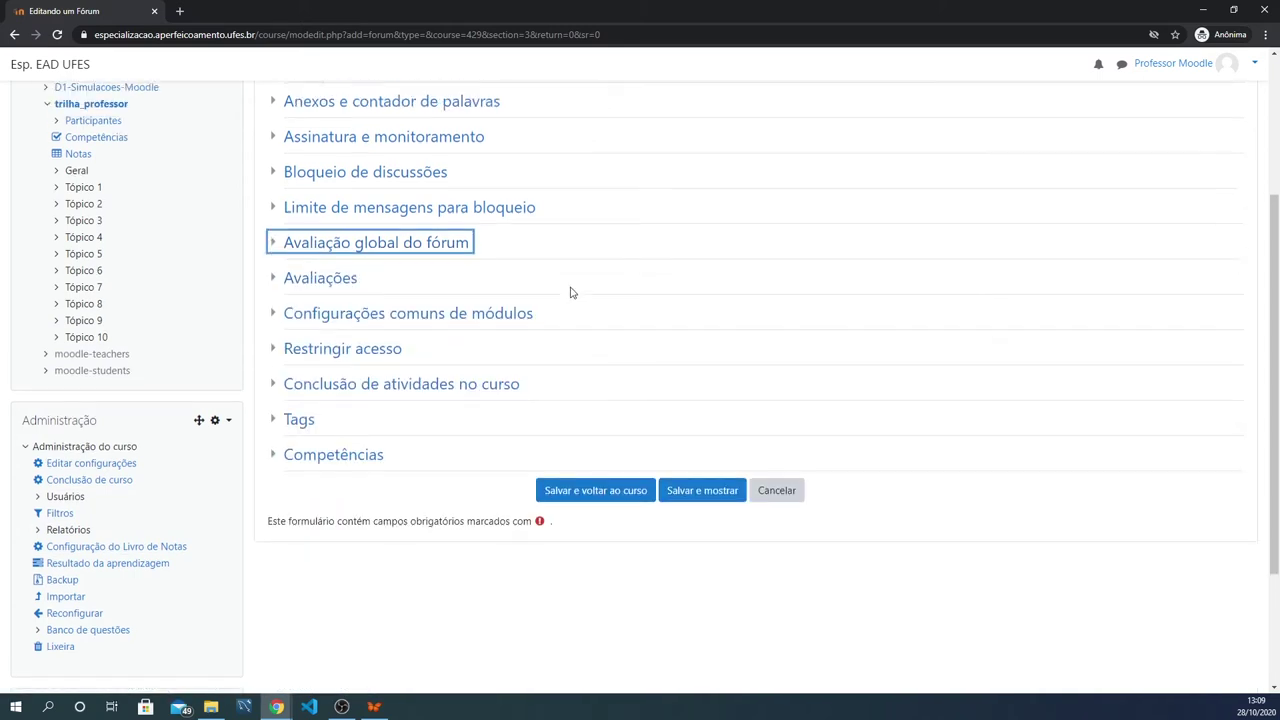
left_click(272, 376)
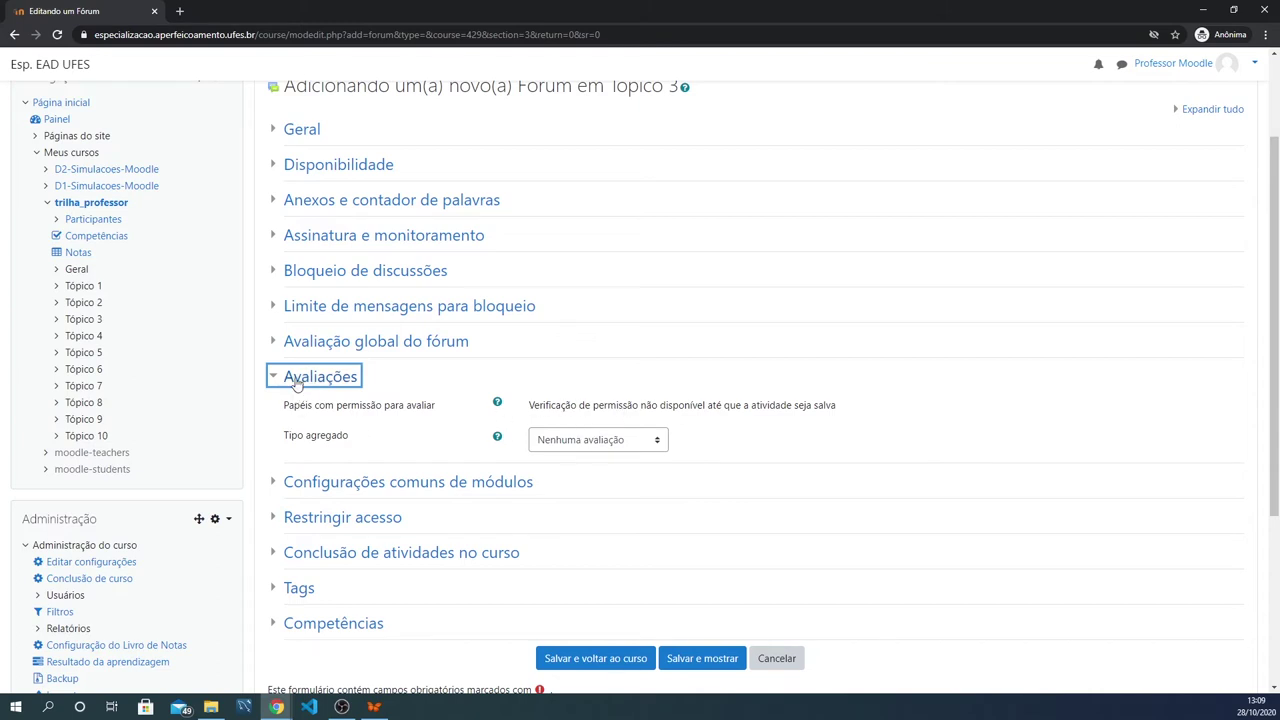
left_click(618, 446)
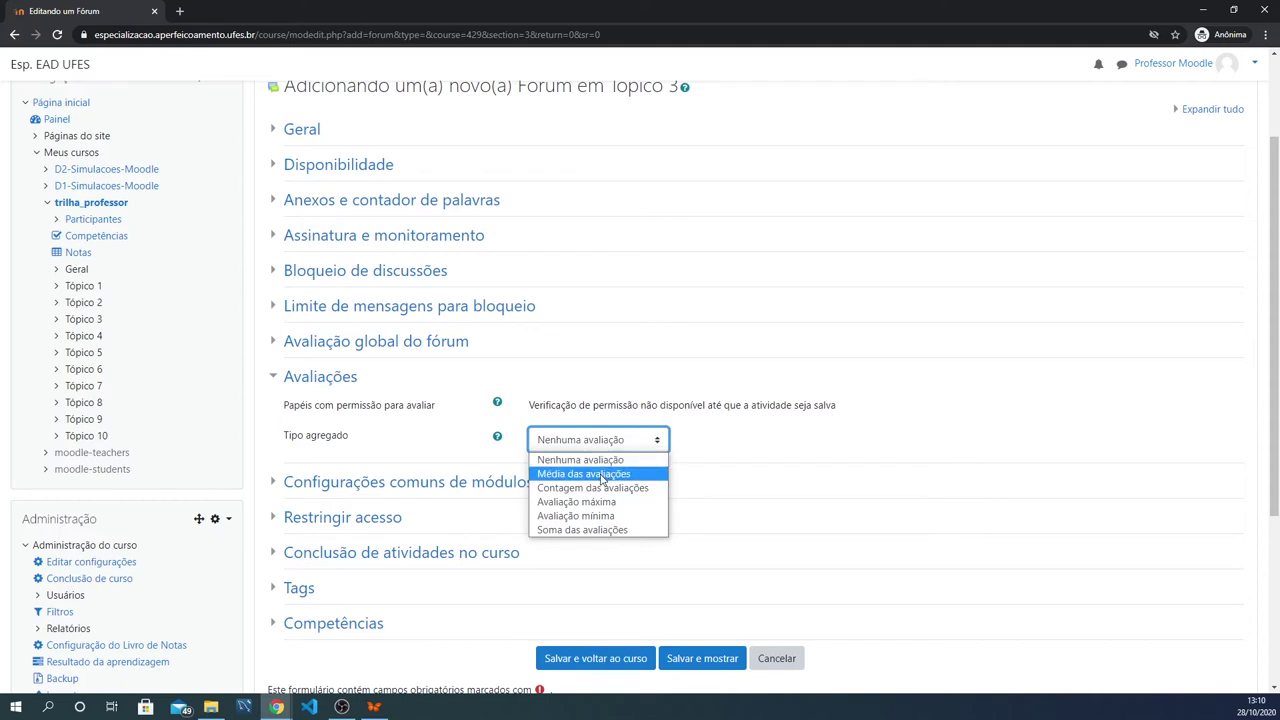
left_click(601, 477)
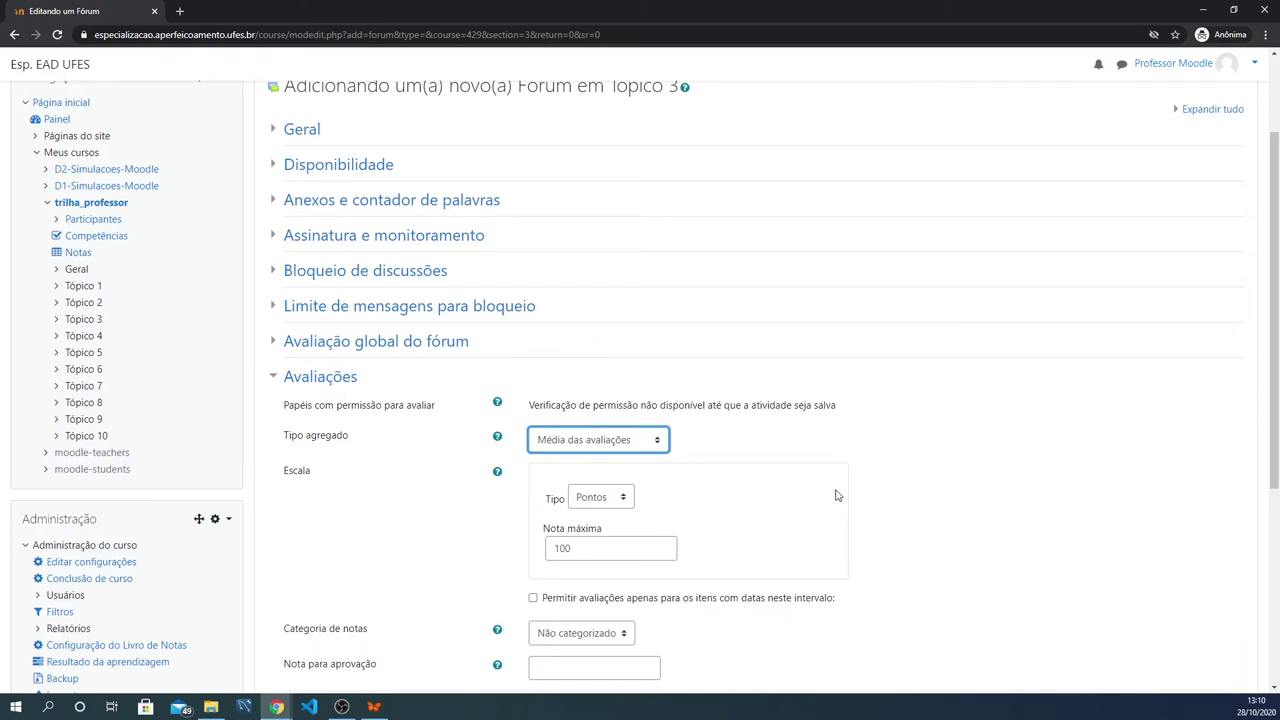
scroll(832, 496, "down", 1)
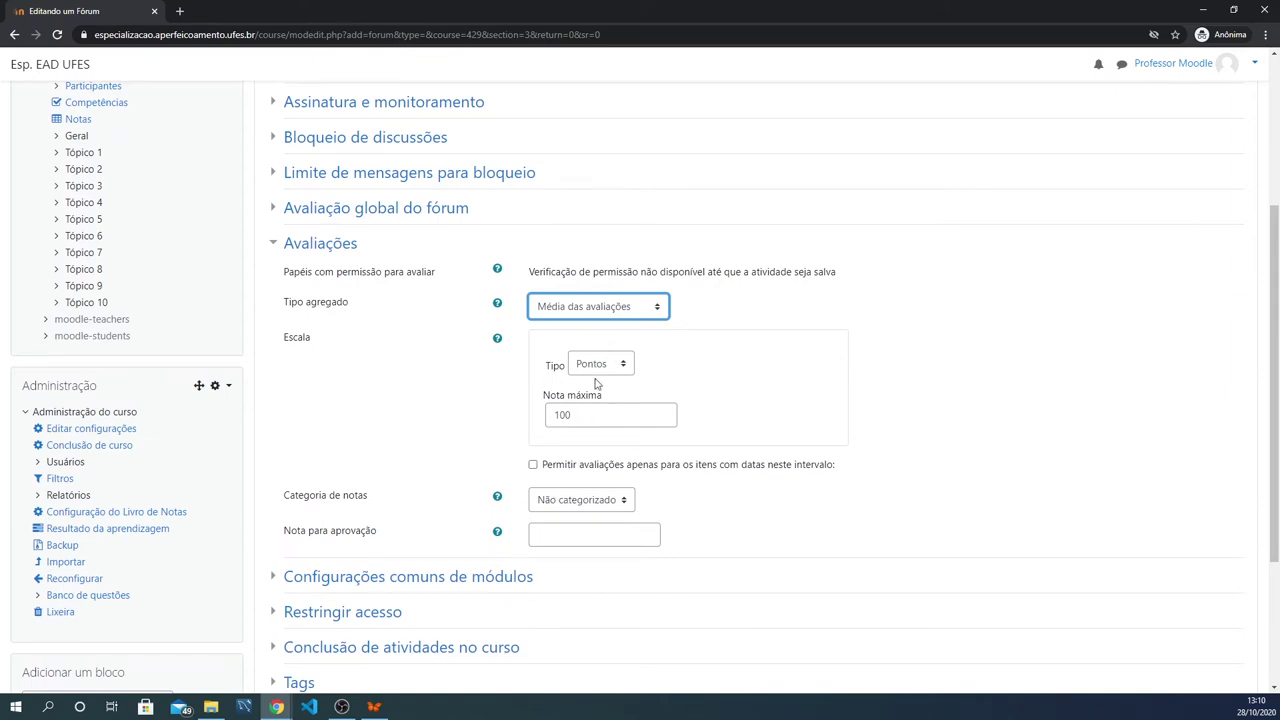
left_click(275, 248)
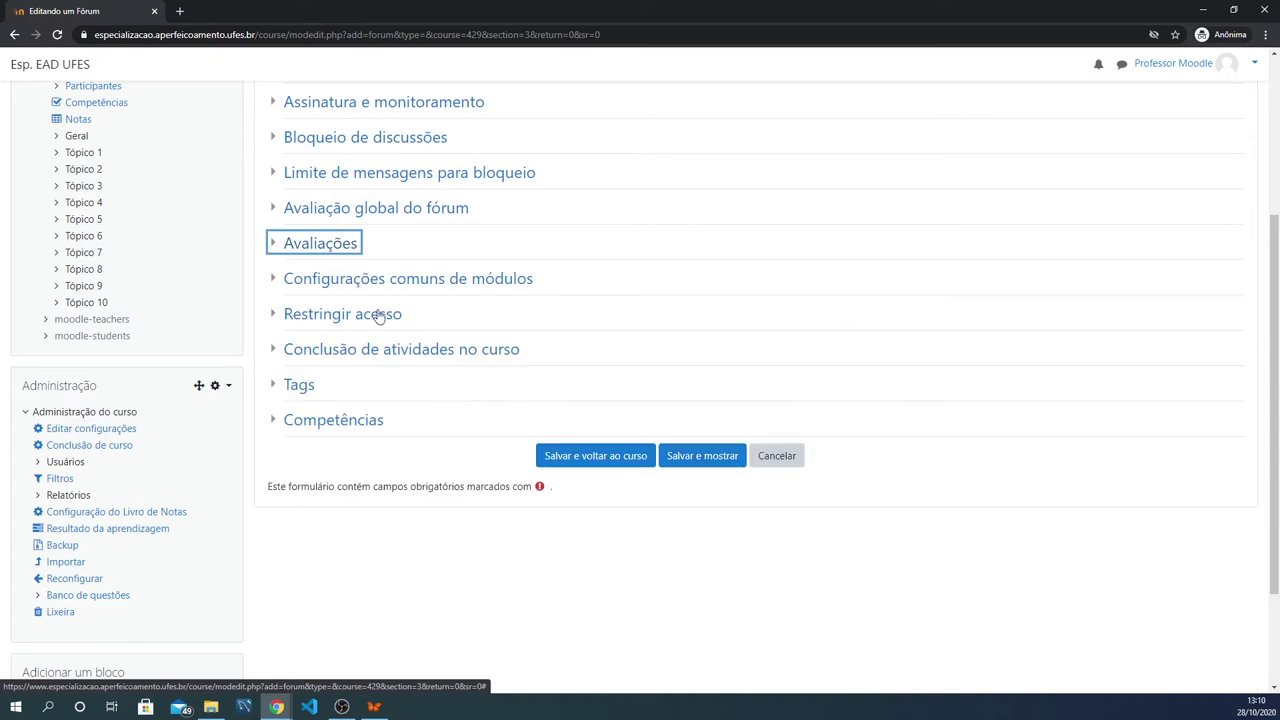
Step: Expand Configurações comuns de módulos and examine the Disponibilidade options for showing or hiding the forum
scroll(357, 343, "up", 1)
left_click(275, 349)
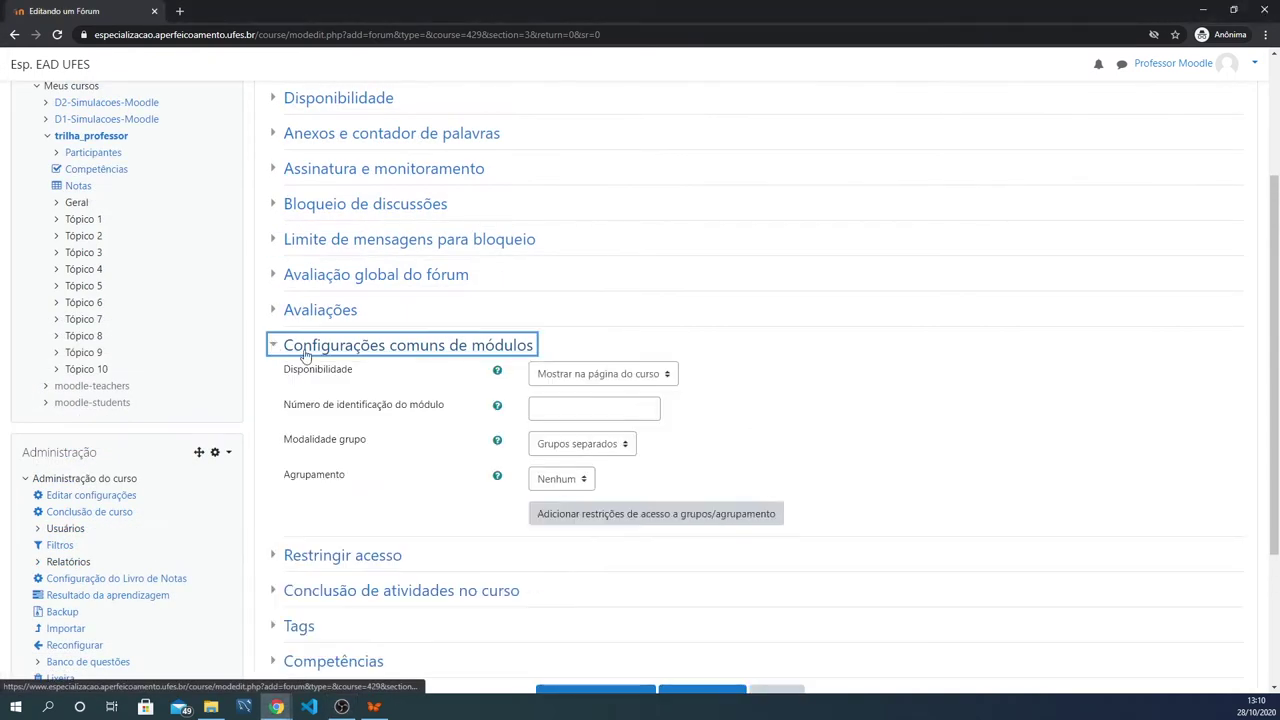
left_click(632, 375)
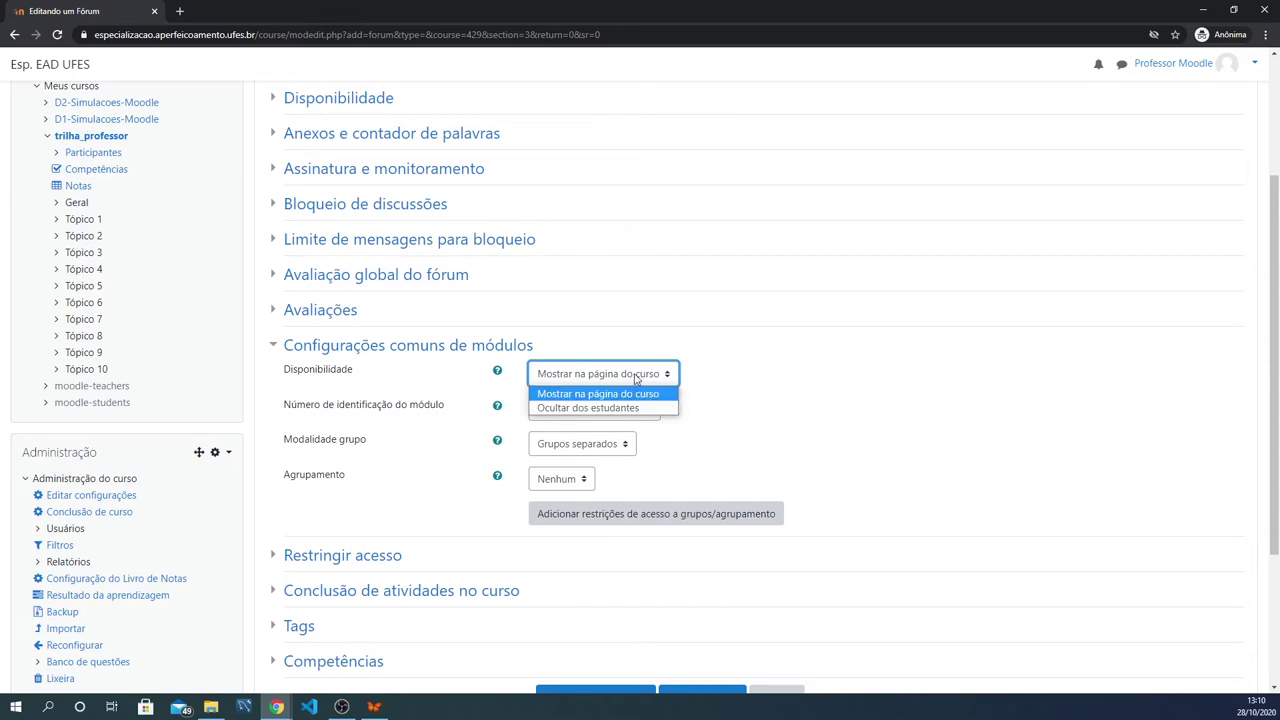
left_click(635, 376)
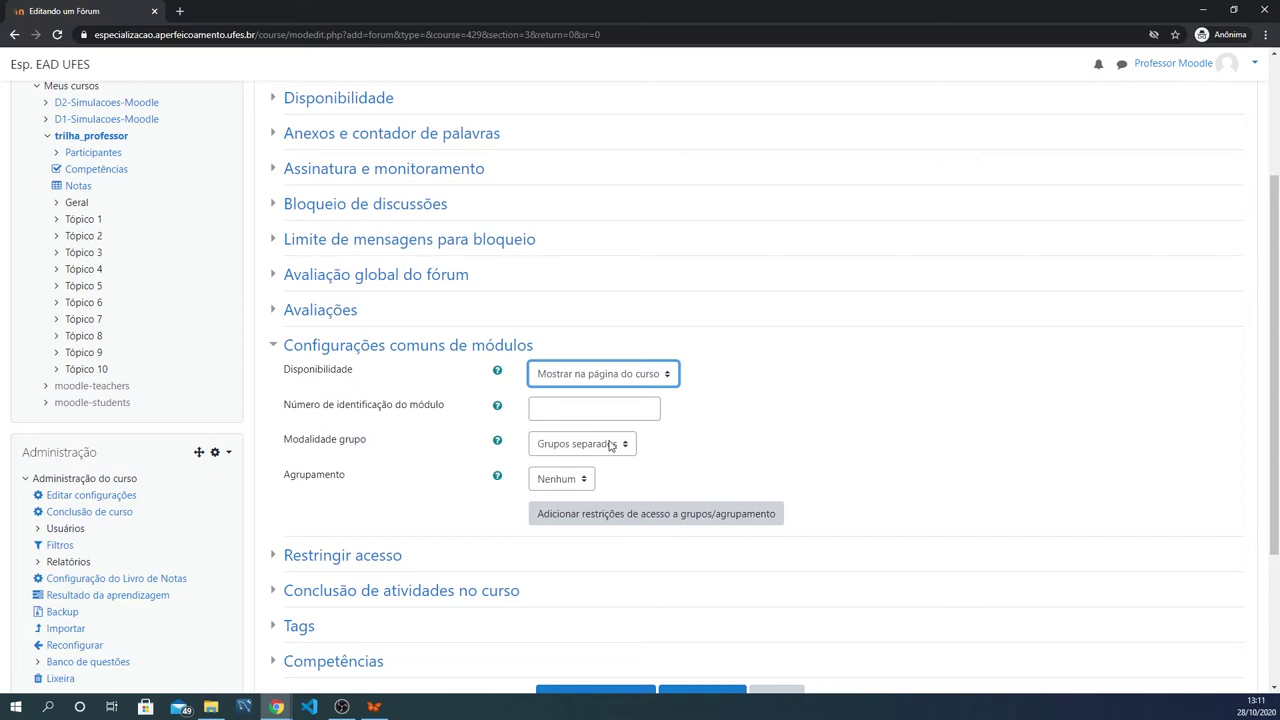
Step: Try Nenhum grupo as the Modalidade grupo, restore Grupos separados, and collapse Configurações comuns de módulos
left_click(610, 445)
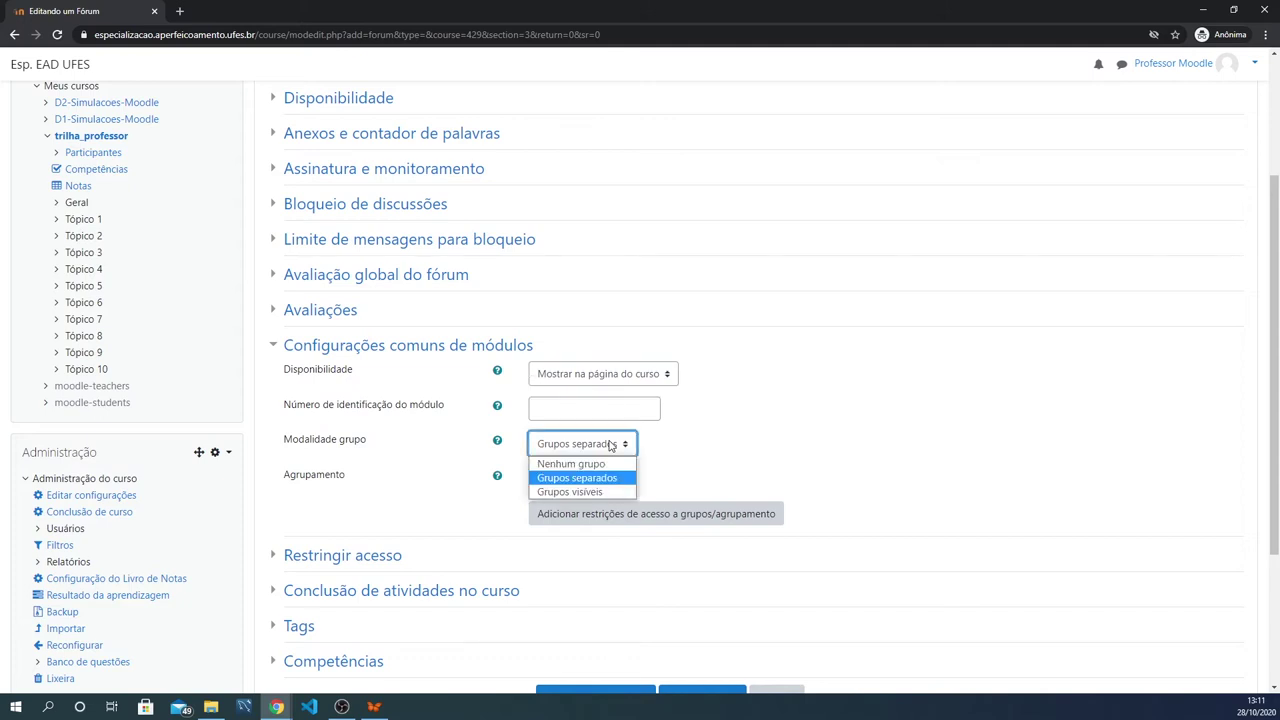
left_click(575, 464)
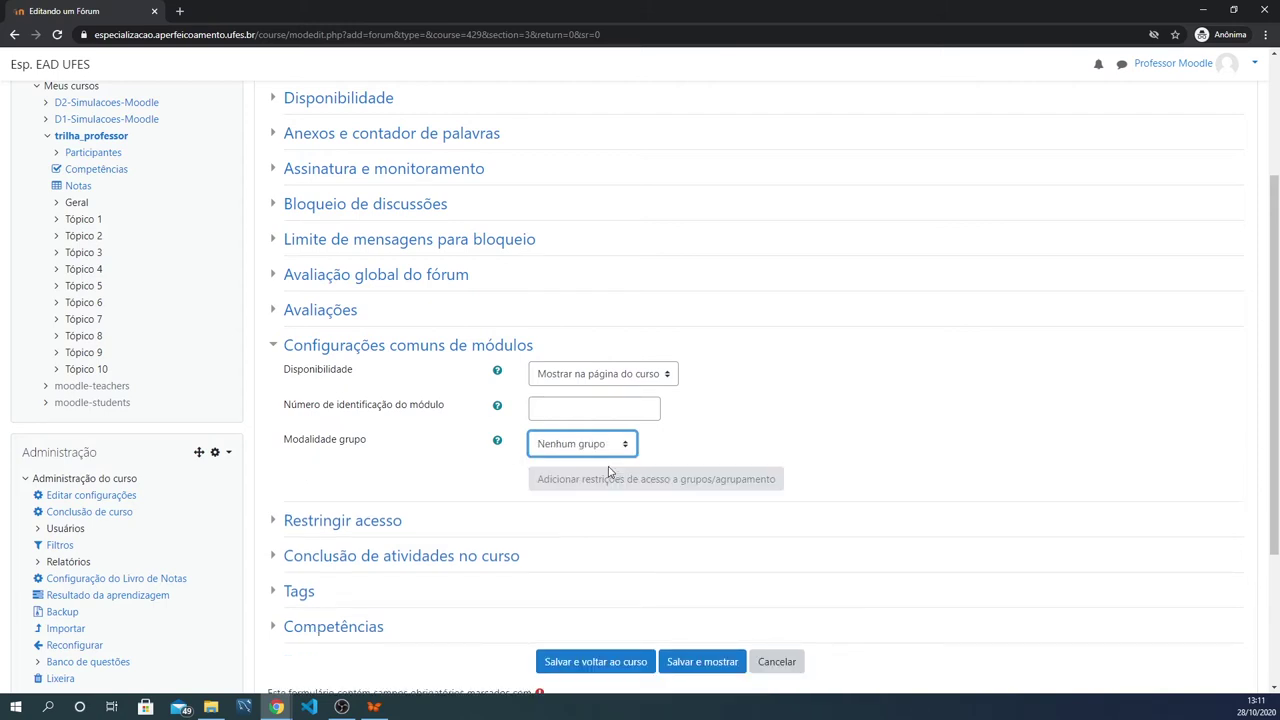
left_click(612, 446)
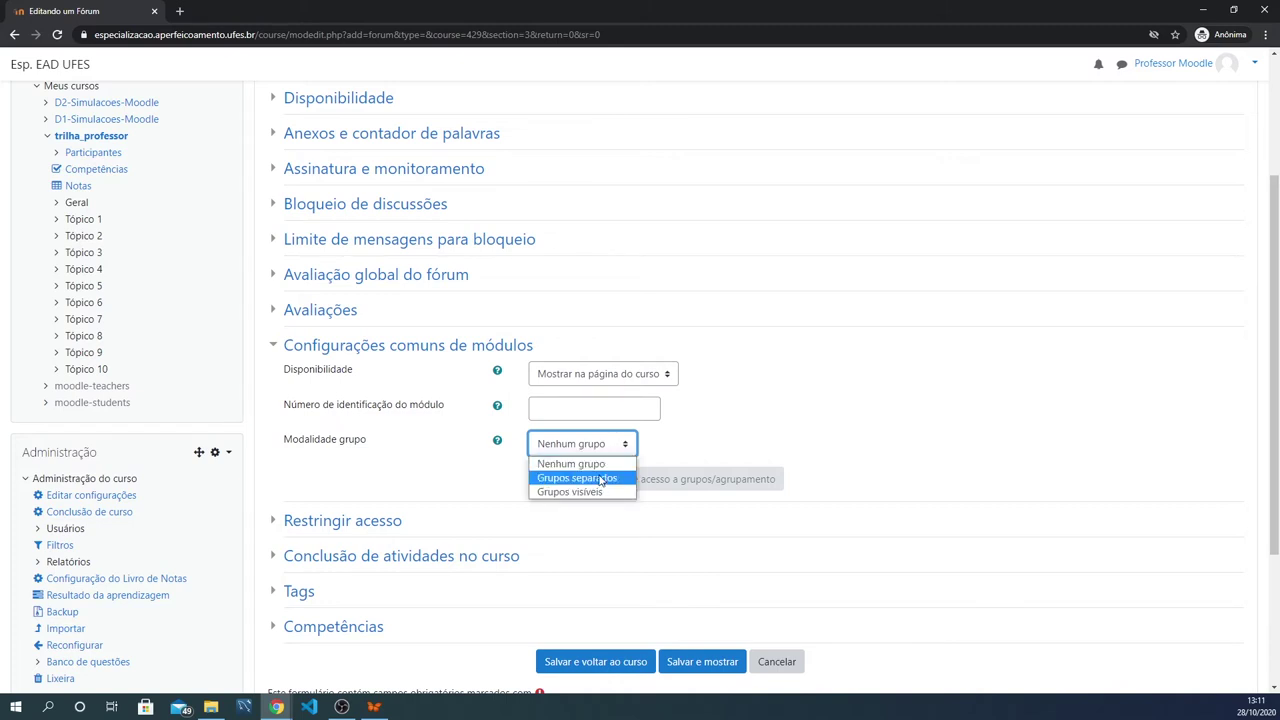
left_click(601, 479)
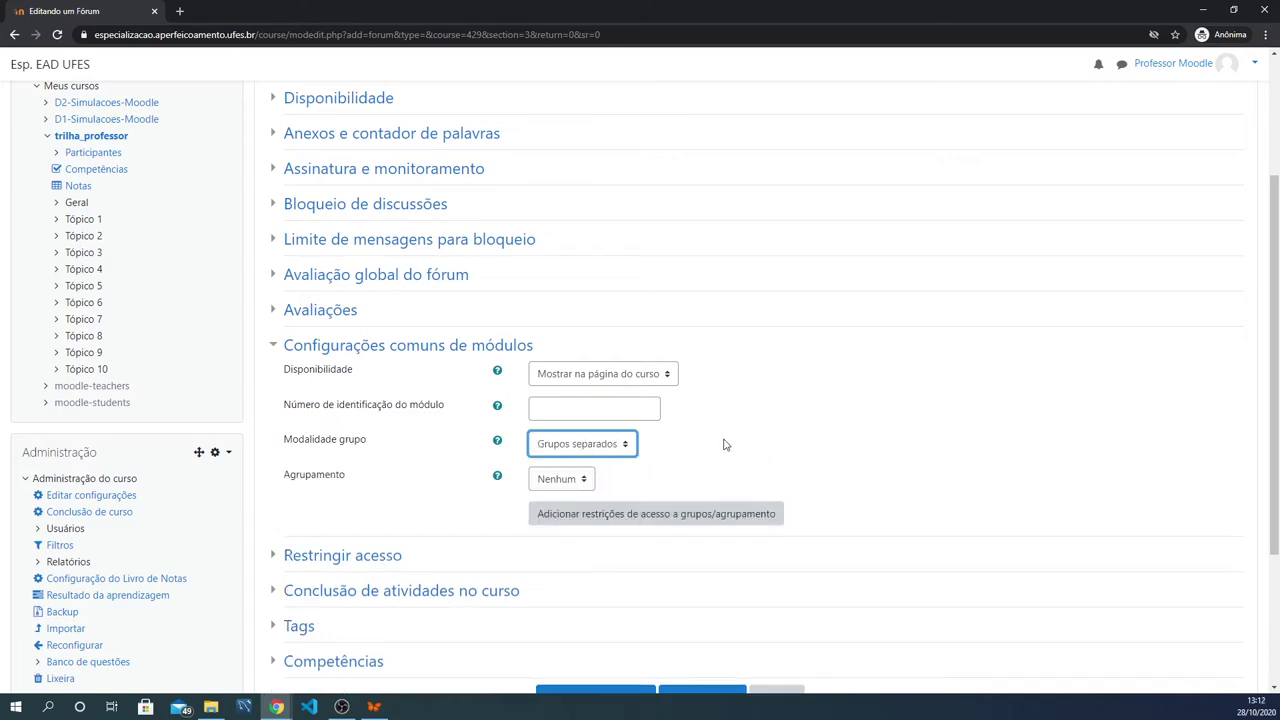
scroll(806, 360, "down", 1)
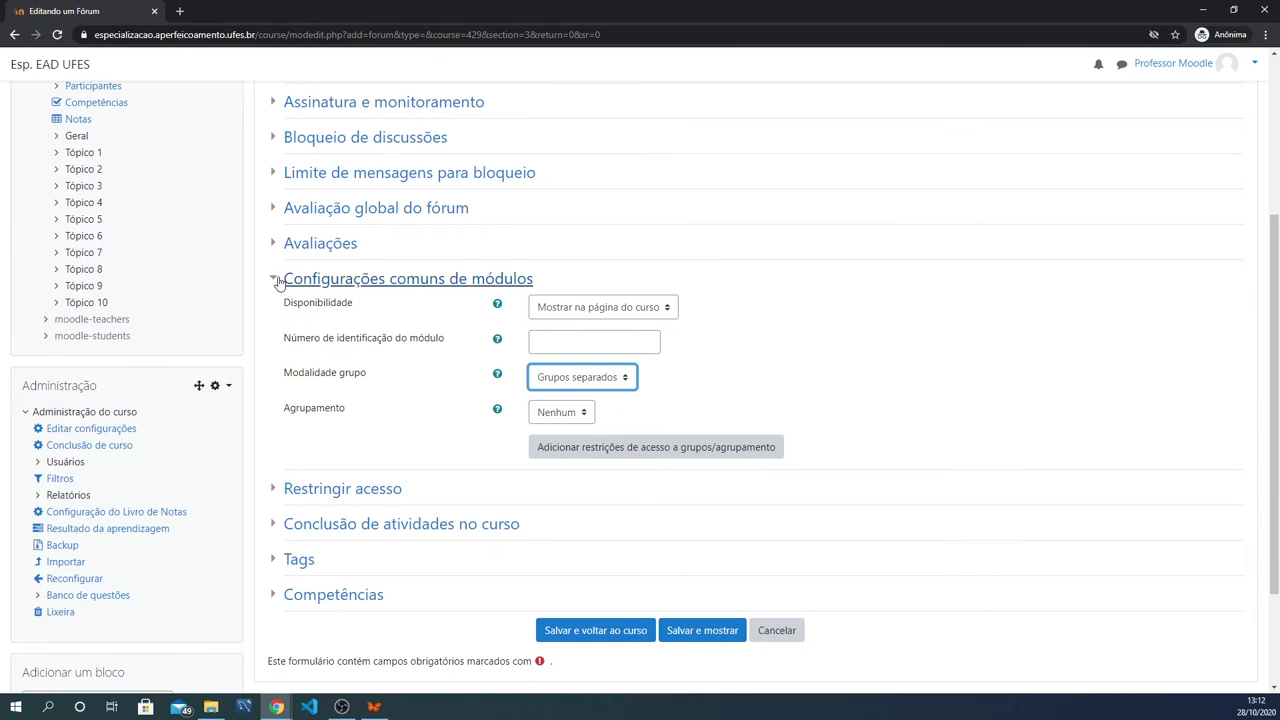
left_click(275, 282)
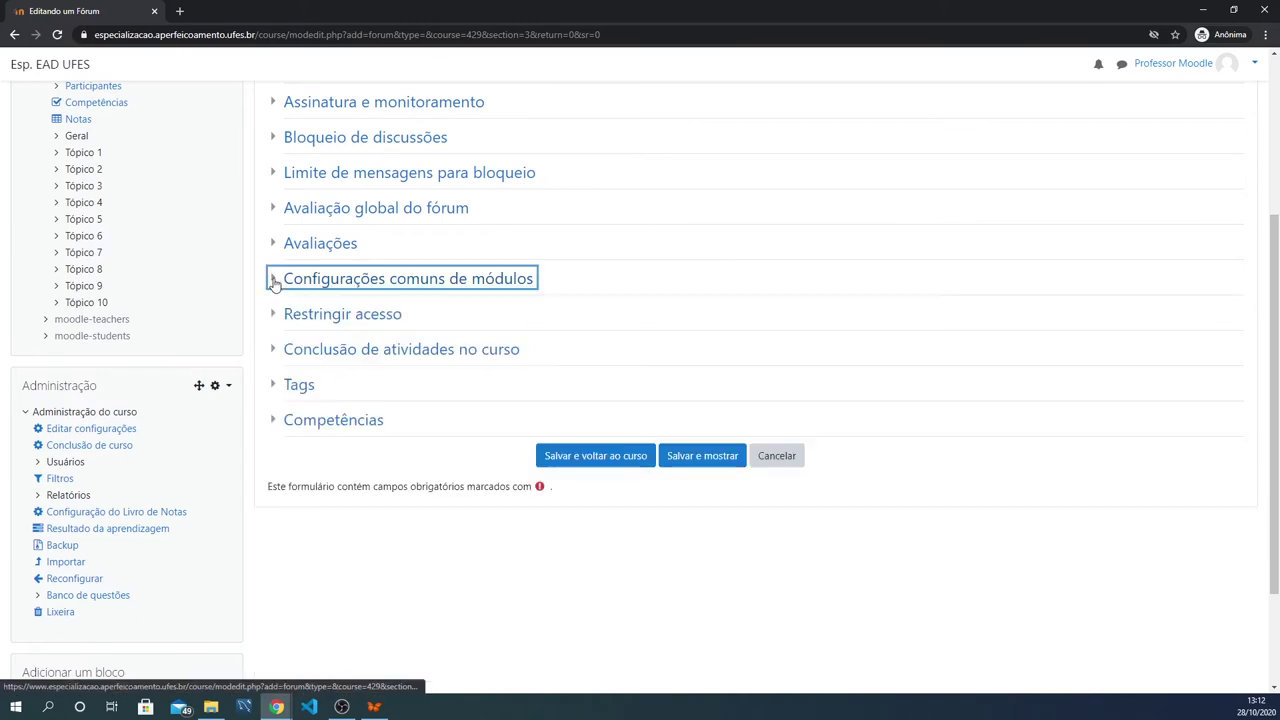
Step: Examine the Acompanhamento de Conclusão options under Conclusão de atividades no curso and collapse the section
left_click(275, 352)
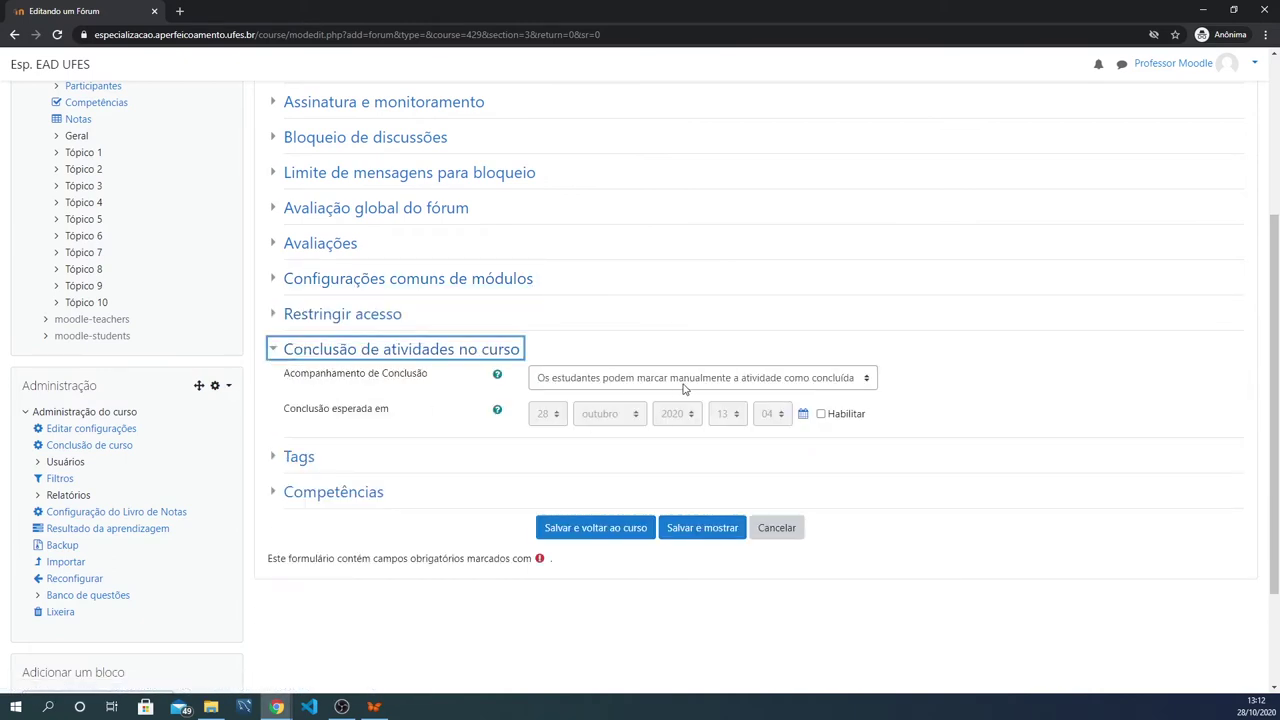
left_click(731, 383)
left_click(731, 383)
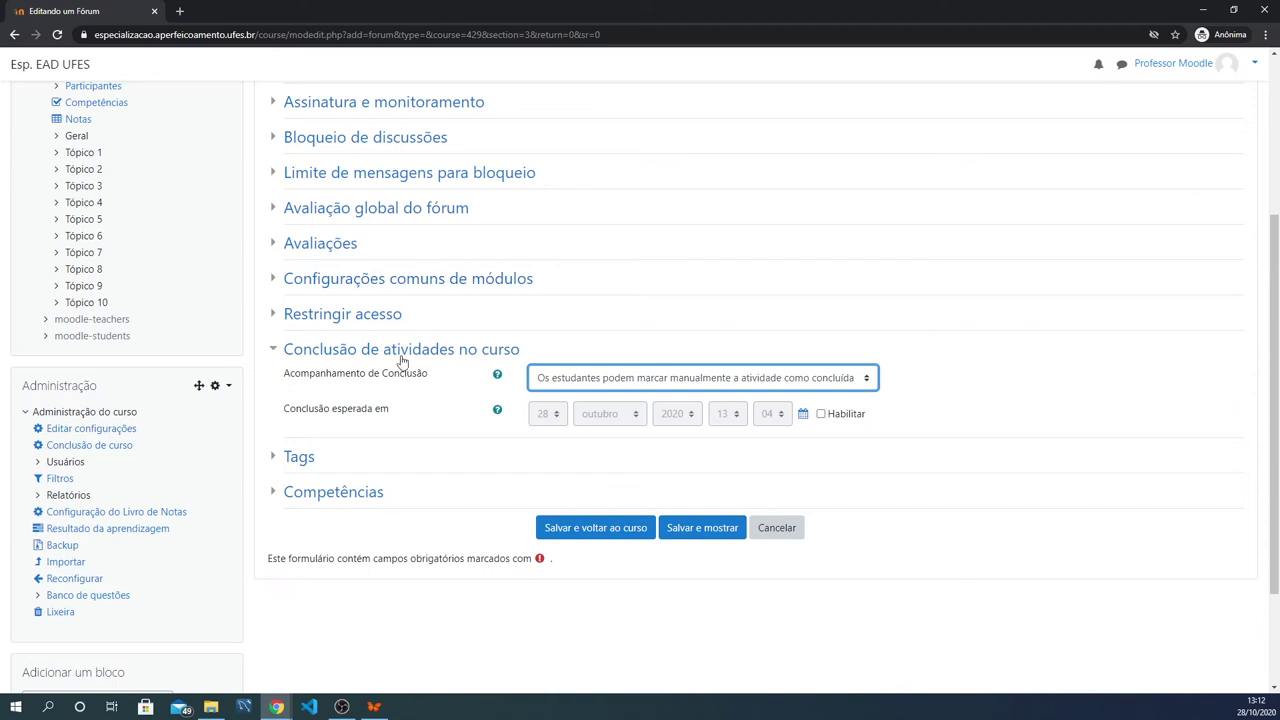
left_click(698, 380)
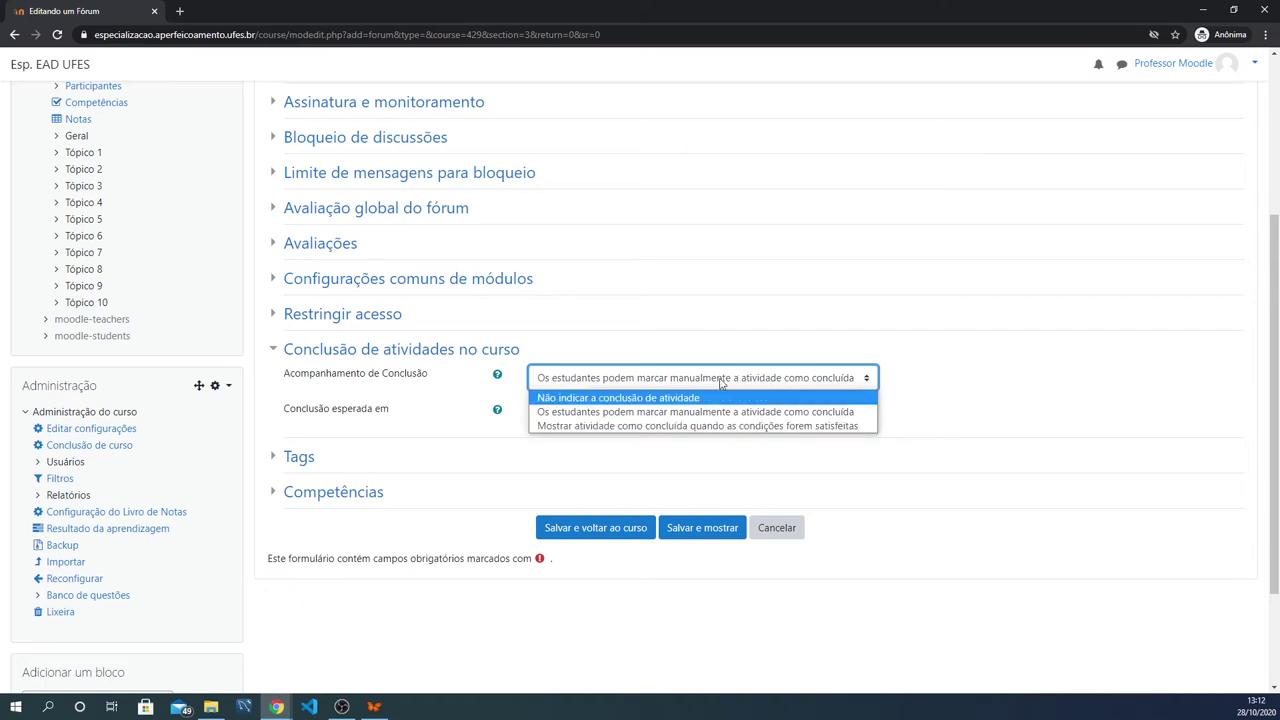
left_click(790, 384)
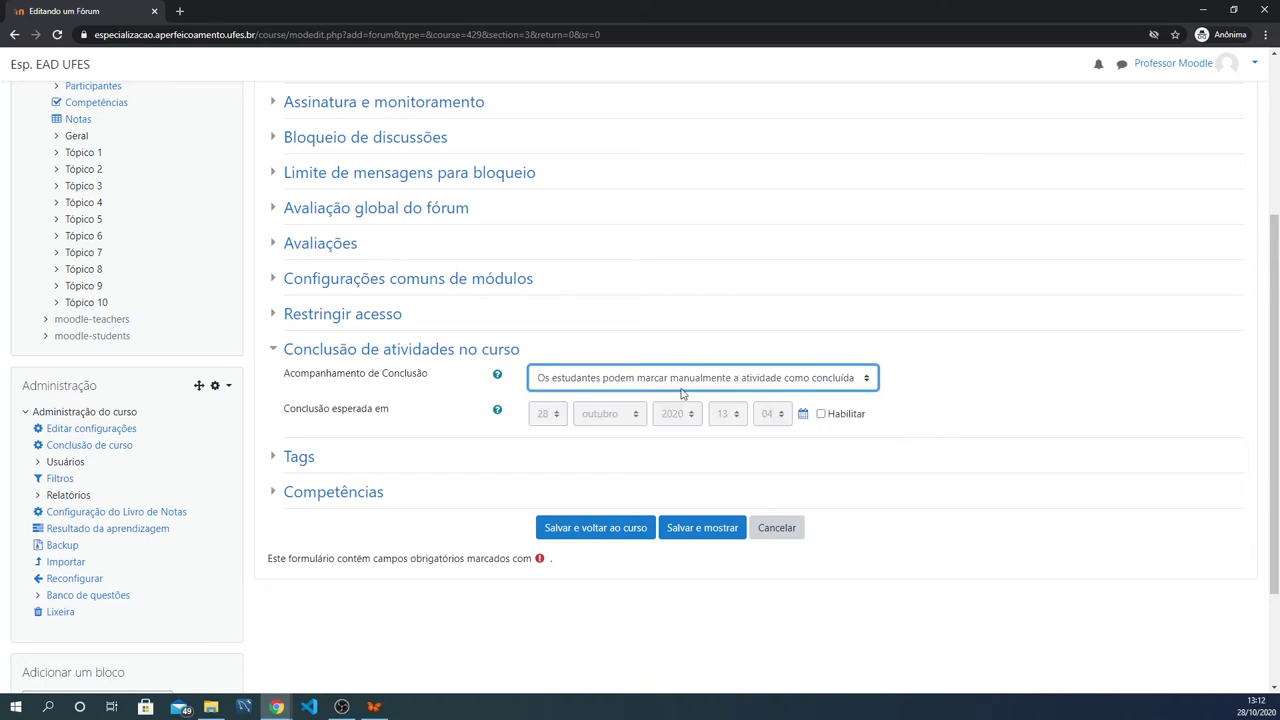
left_click(272, 350)
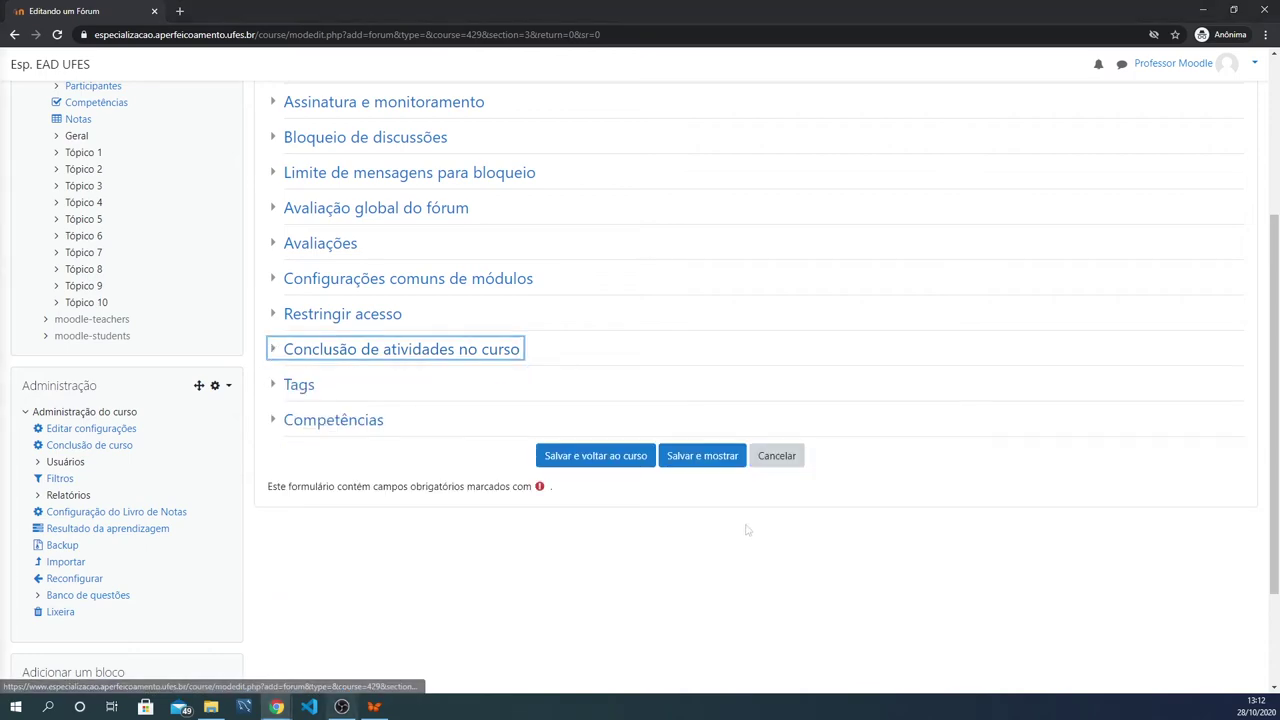
Step: Name the forum "Novo fórum" under Geral, leave the description empty, and collapse the section
scroll(745, 520, "up", 3)
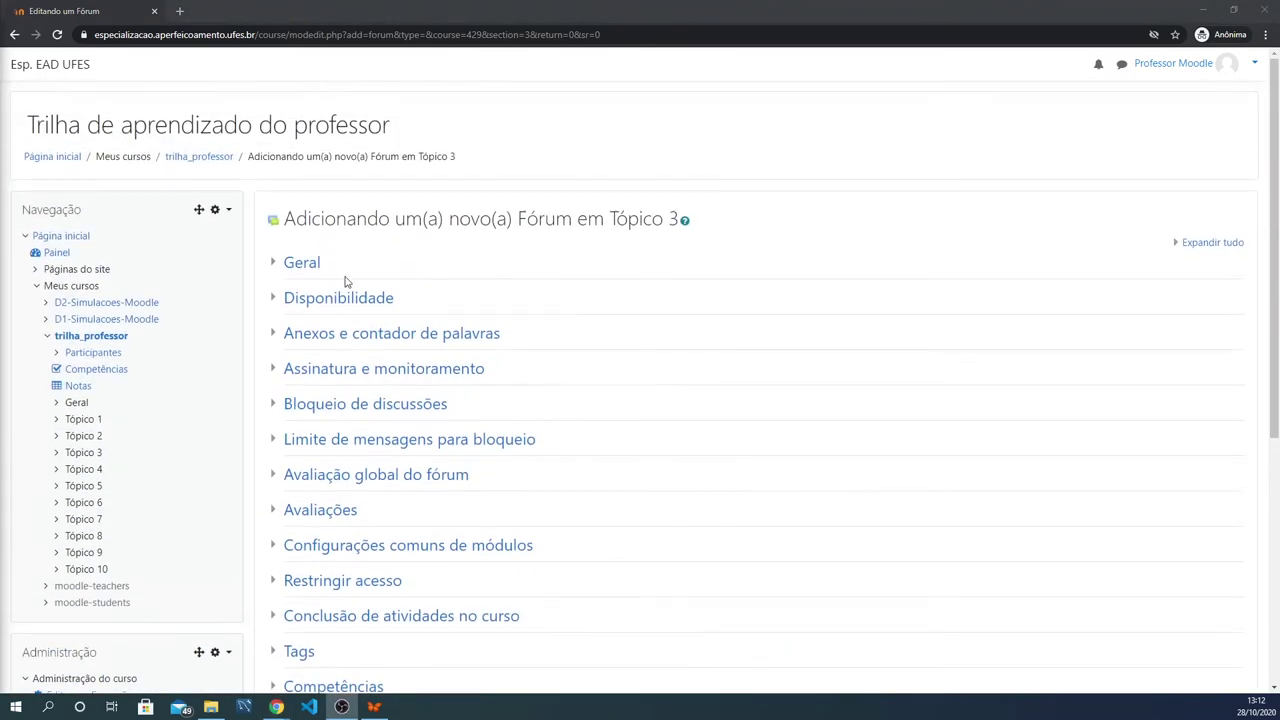
left_click(276, 274)
left_click(567, 295)
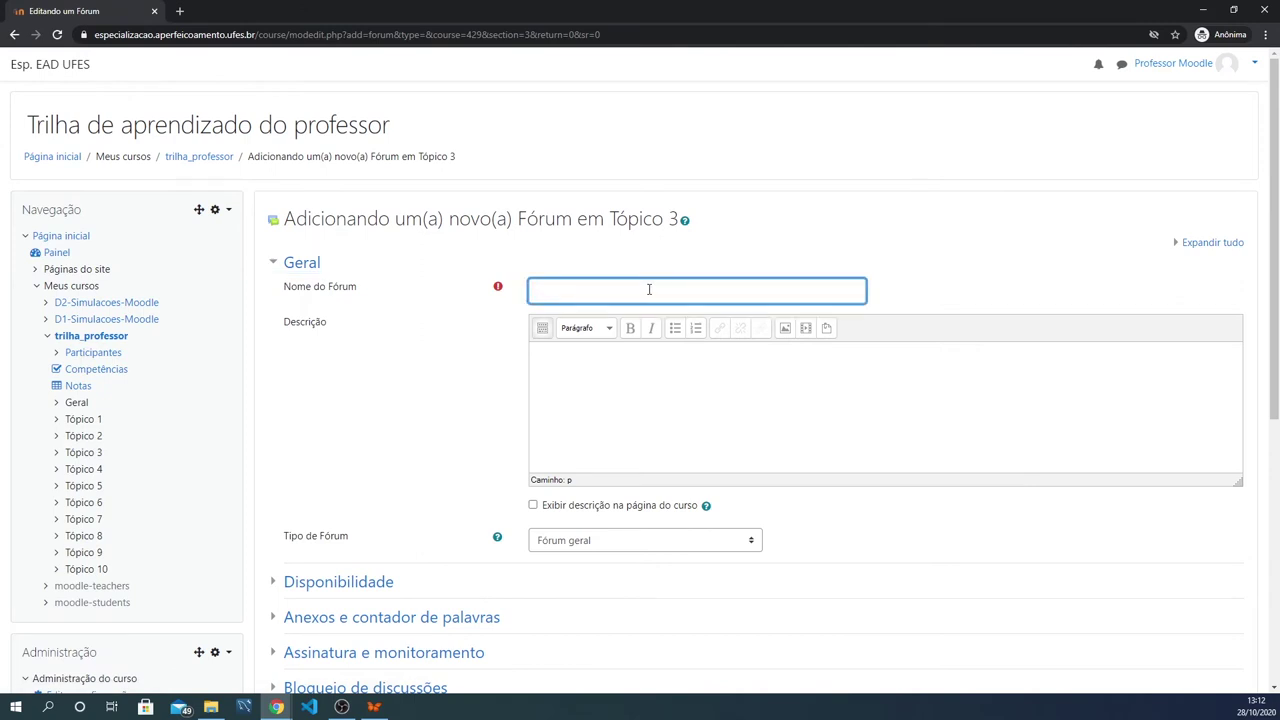
type("Novo")
type(" fo")
type("rum")
scroll(669, 283, "down", 2)
left_click(606, 246)
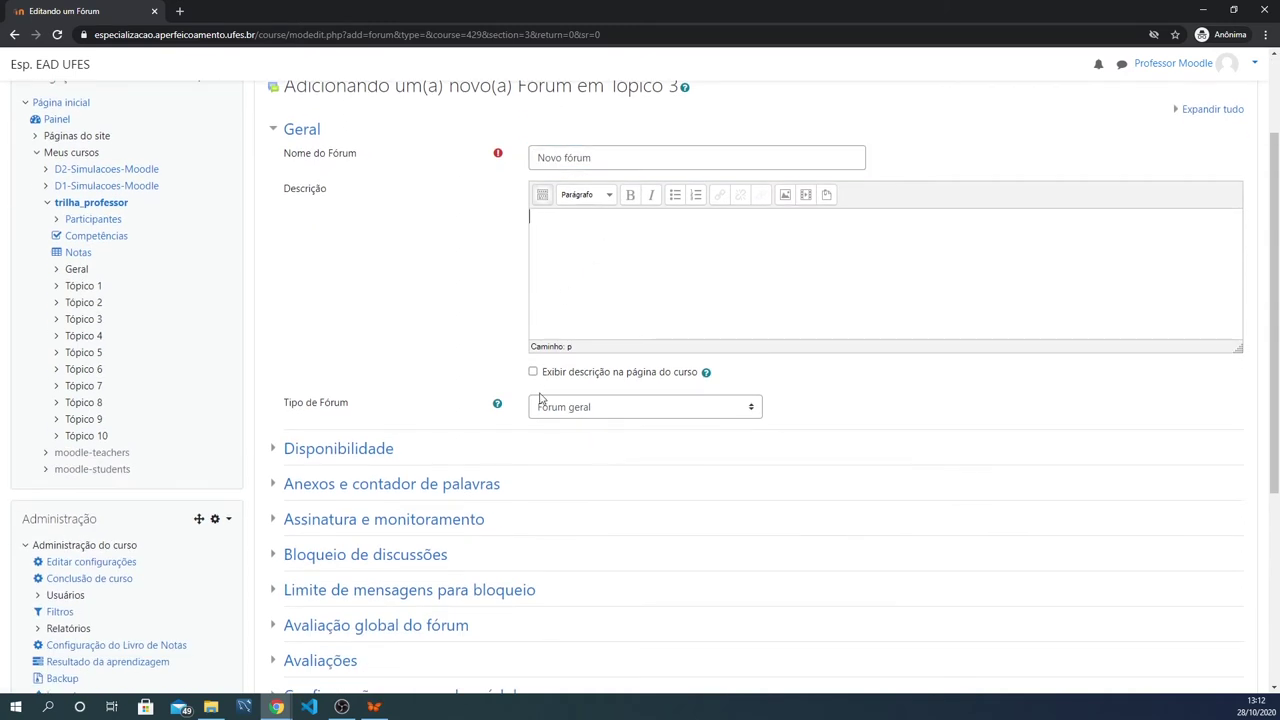
left_click(275, 140)
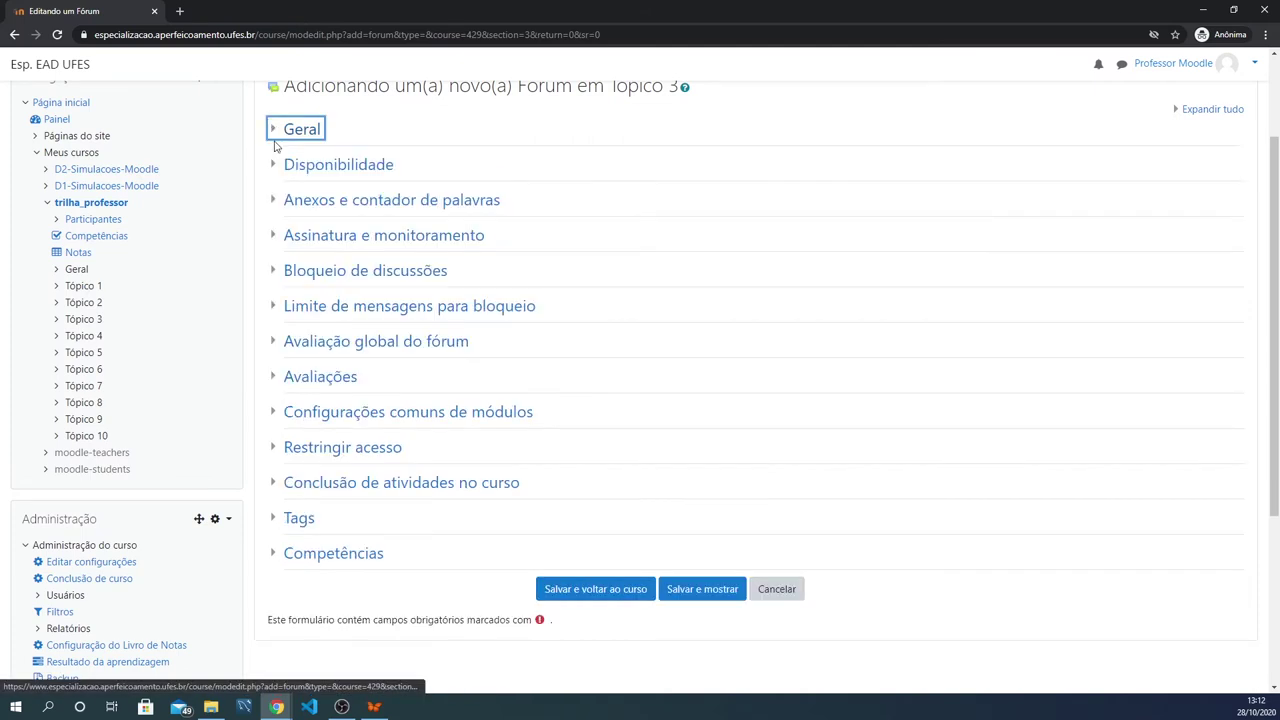
Step: Recheck the settings under Disponibilidade and Assinatura e monitoramento, collapsing each section
left_click(276, 166)
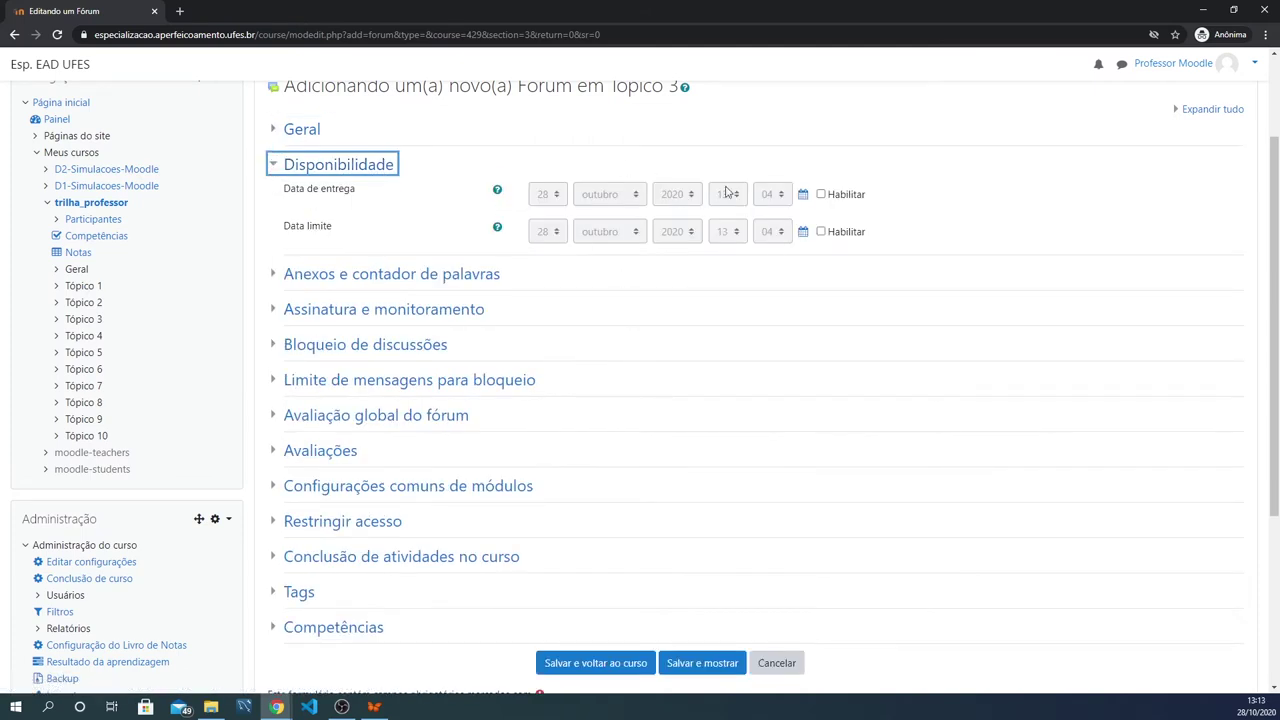
left_click(275, 167)
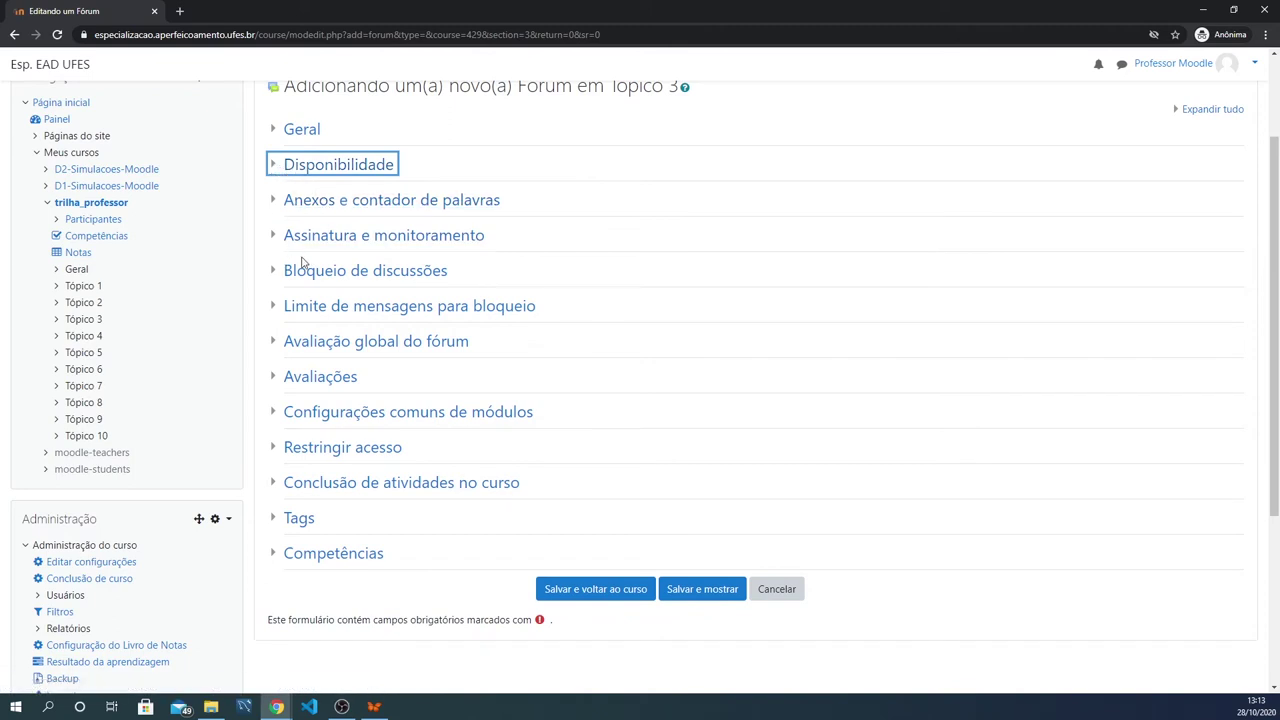
left_click(273, 242)
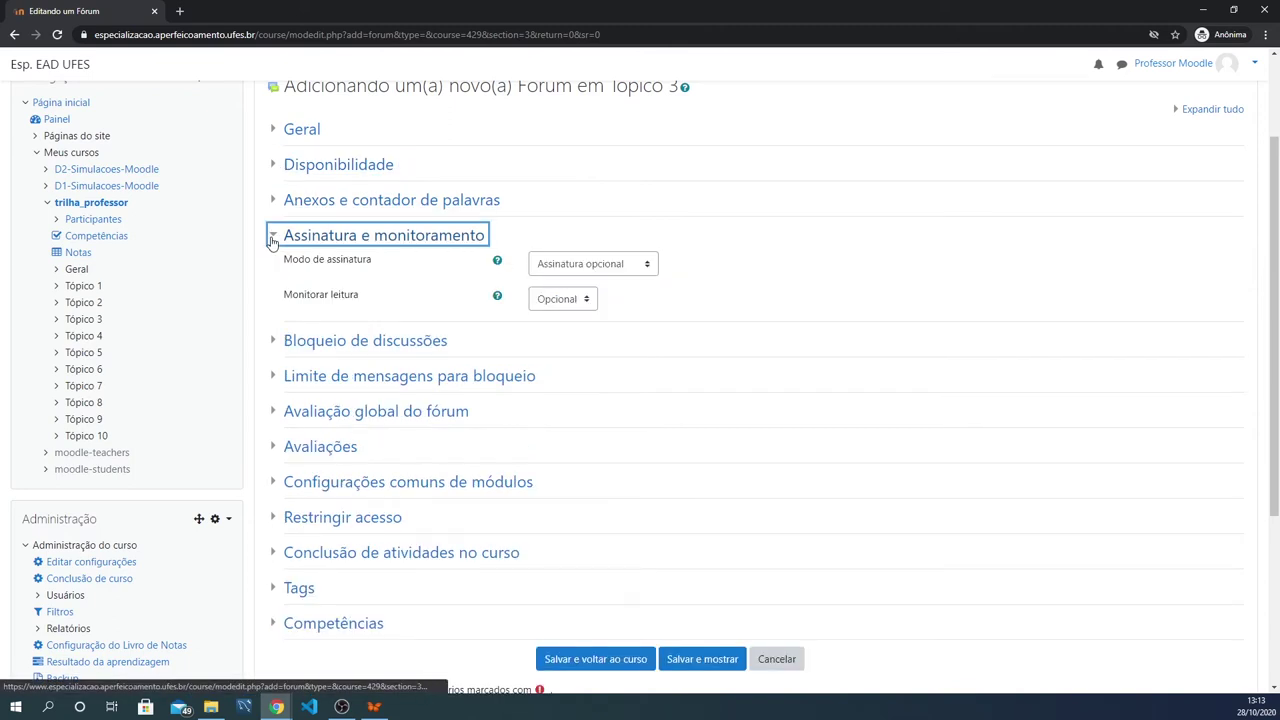
left_click(273, 240)
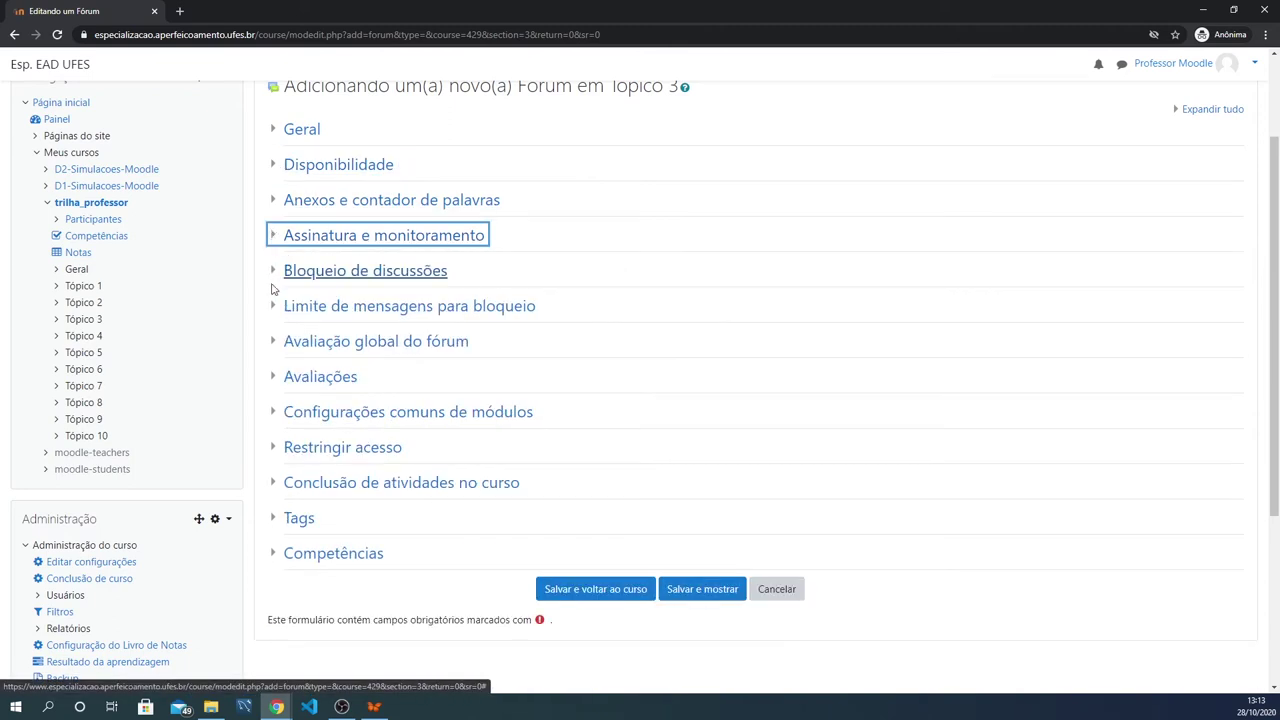
Step: Compare the expanded Avaliação global do fórum and Avaliações settings once more and collapse both sections
left_click(278, 345)
scroll(475, 299, "down", 1)
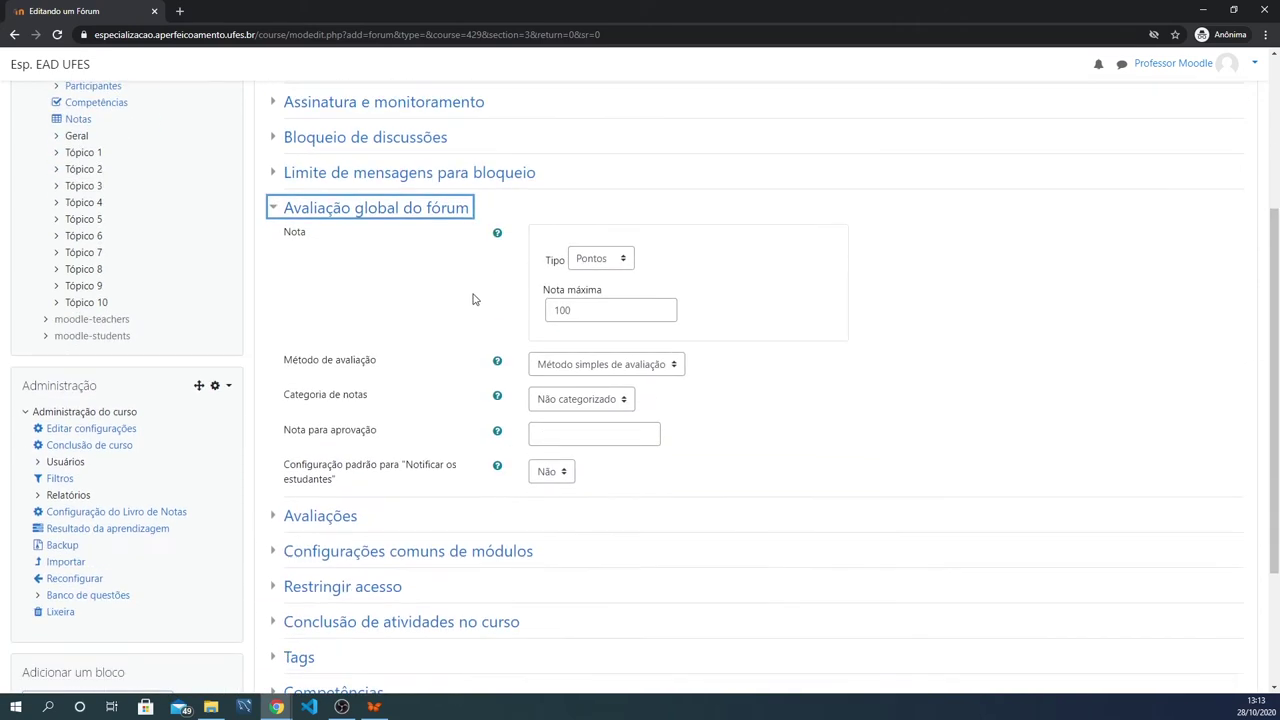
left_click(272, 516)
scroll(440, 300, "down", 1)
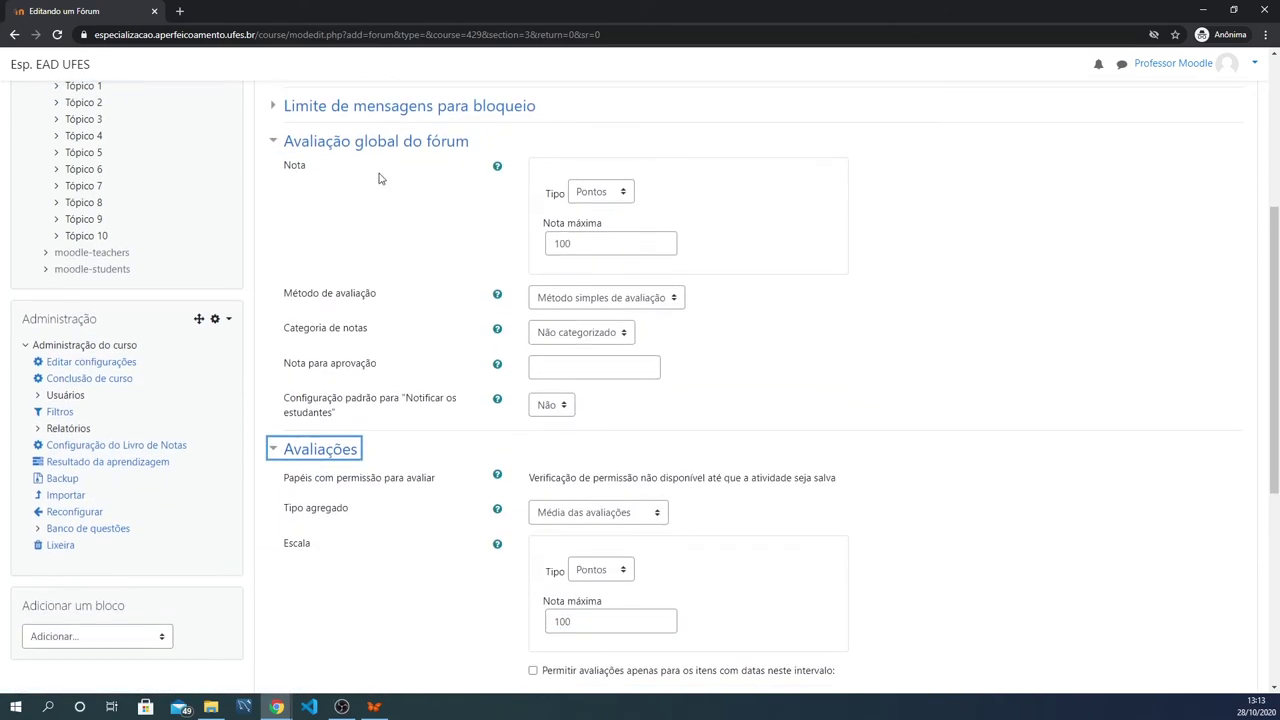
scroll(380, 280, "up", 2)
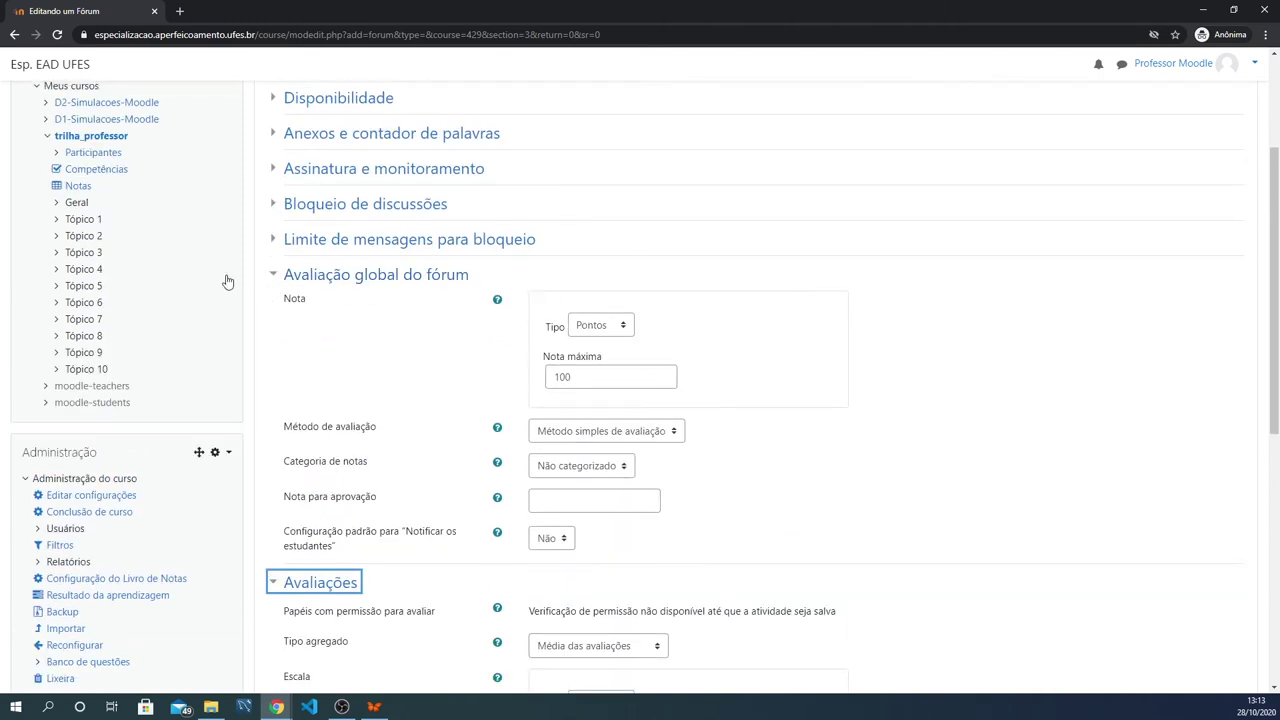
left_click(277, 276)
left_click(277, 312)
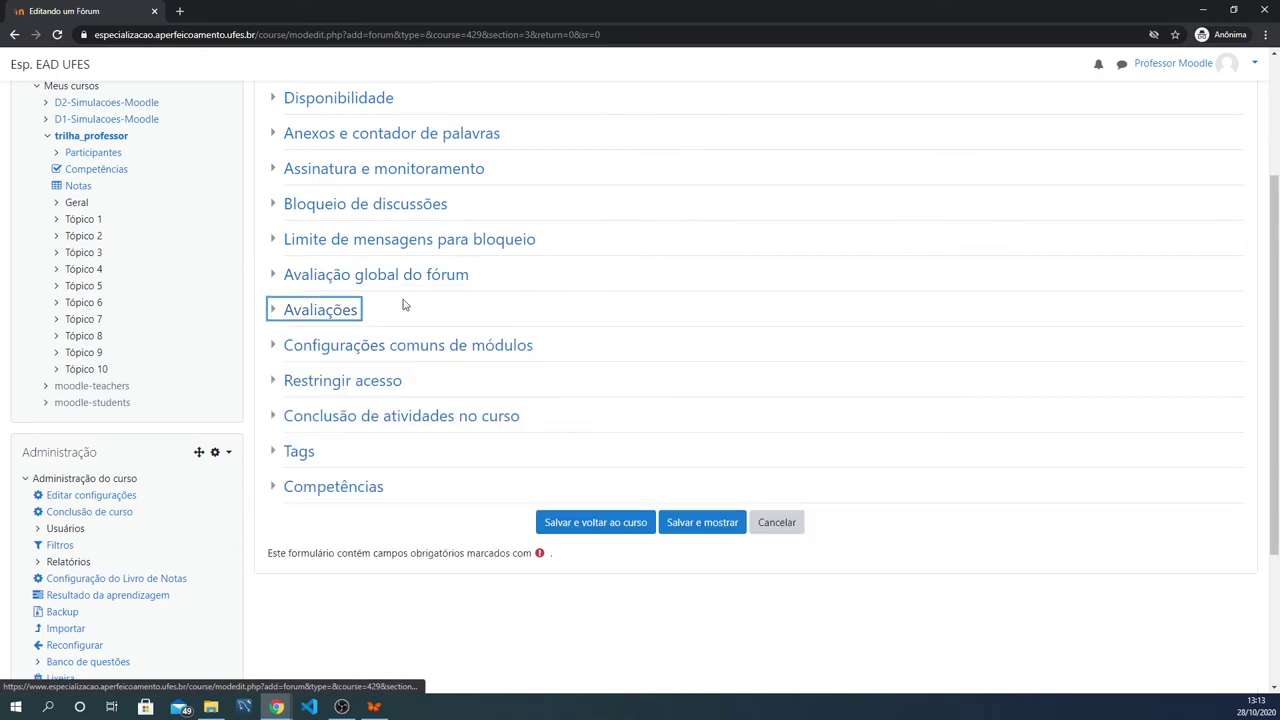
Step: Recheck the availability and group settings under Configurações comuns de módulos and collapse the section
scroll(400, 271, "down", 1)
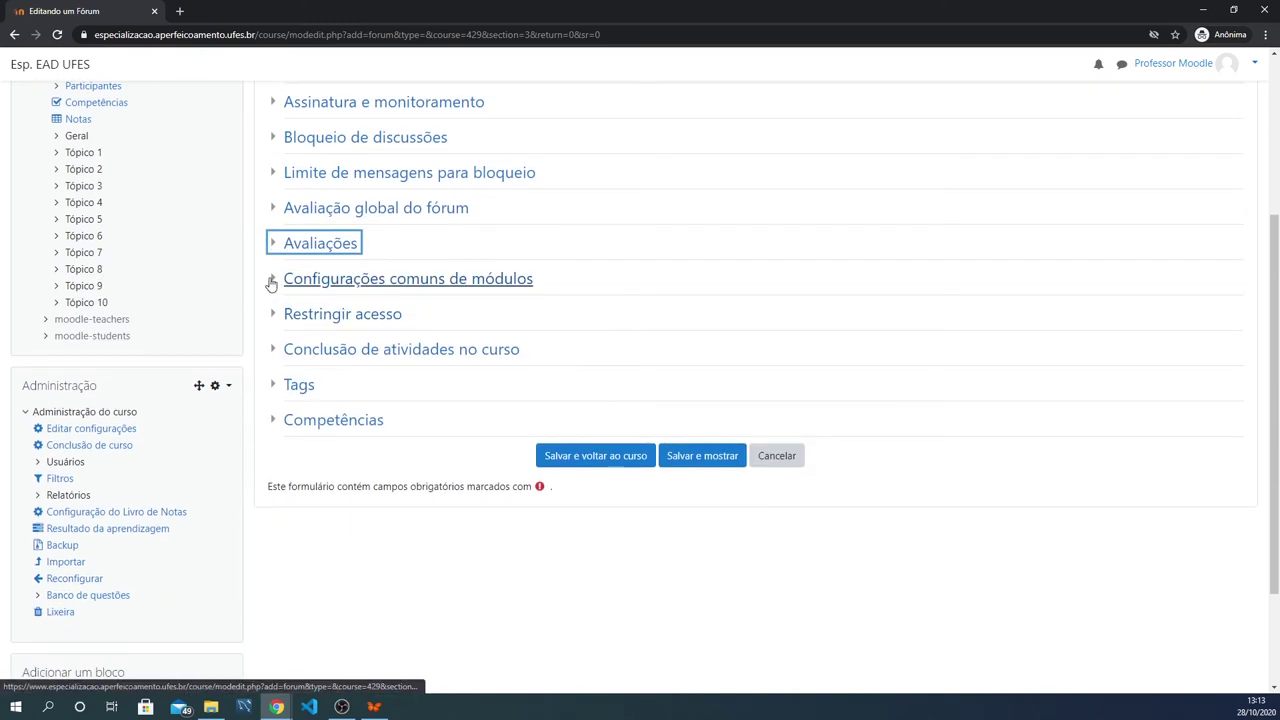
left_click(271, 280)
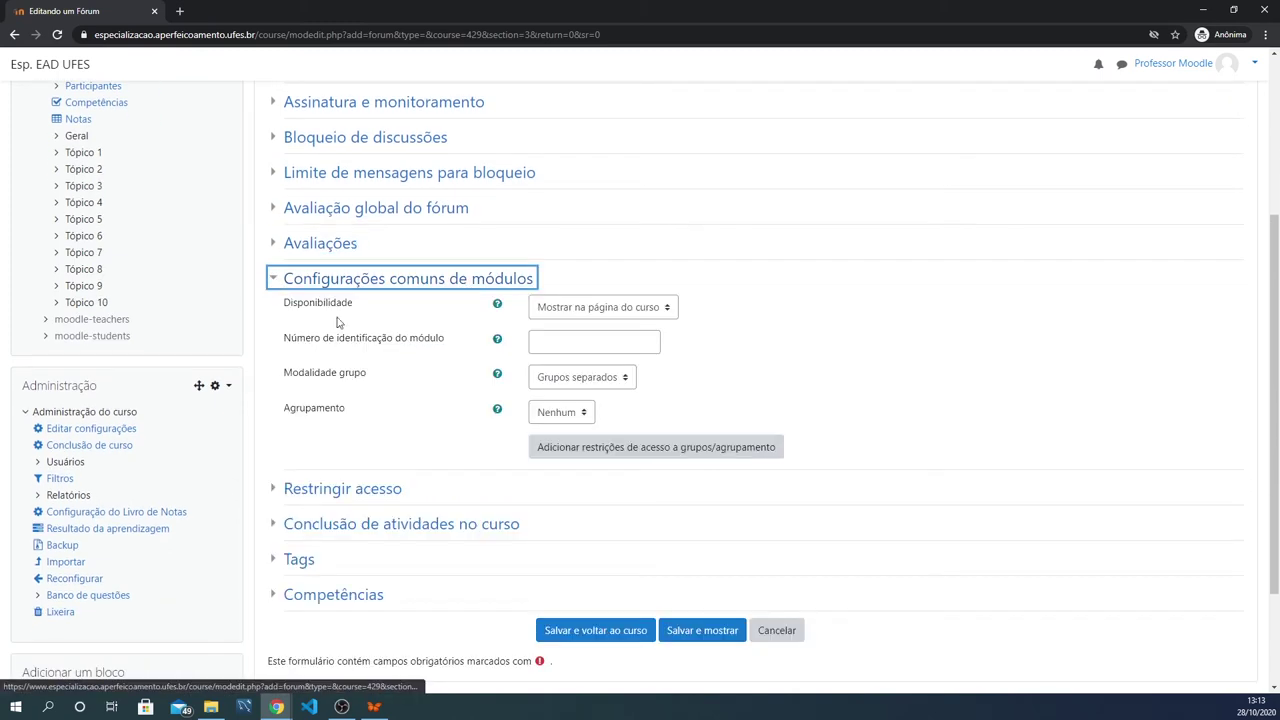
left_click(273, 278)
Step: Save the forum, return to the course page, and open Novo fórum in Tópico 3
scroll(460, 268, "down", 2)
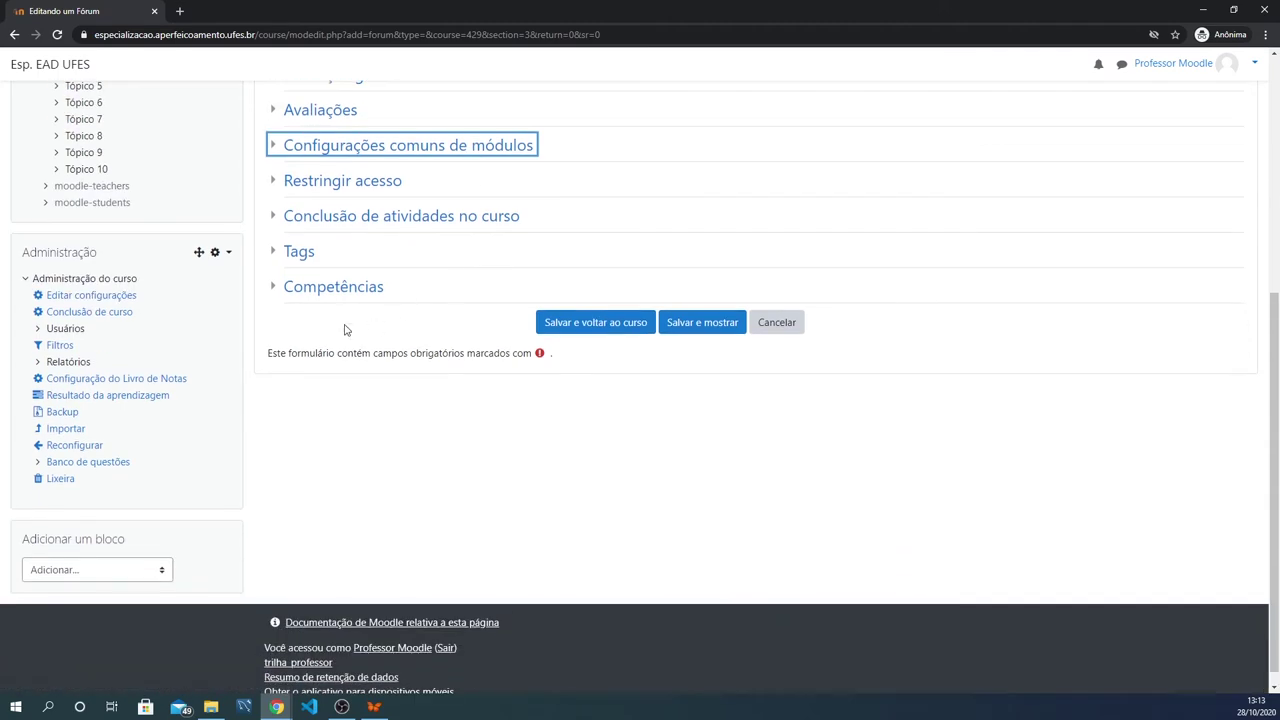
left_click(610, 328)
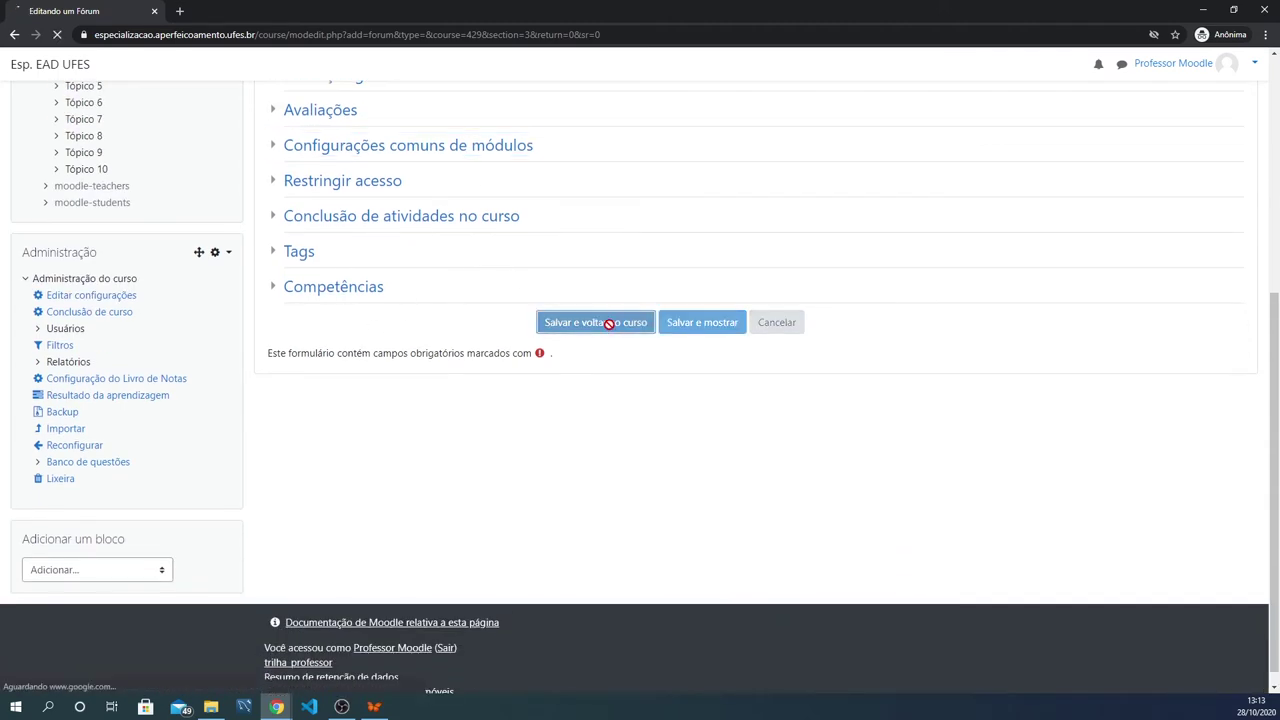
scroll(608, 318, "up", 4)
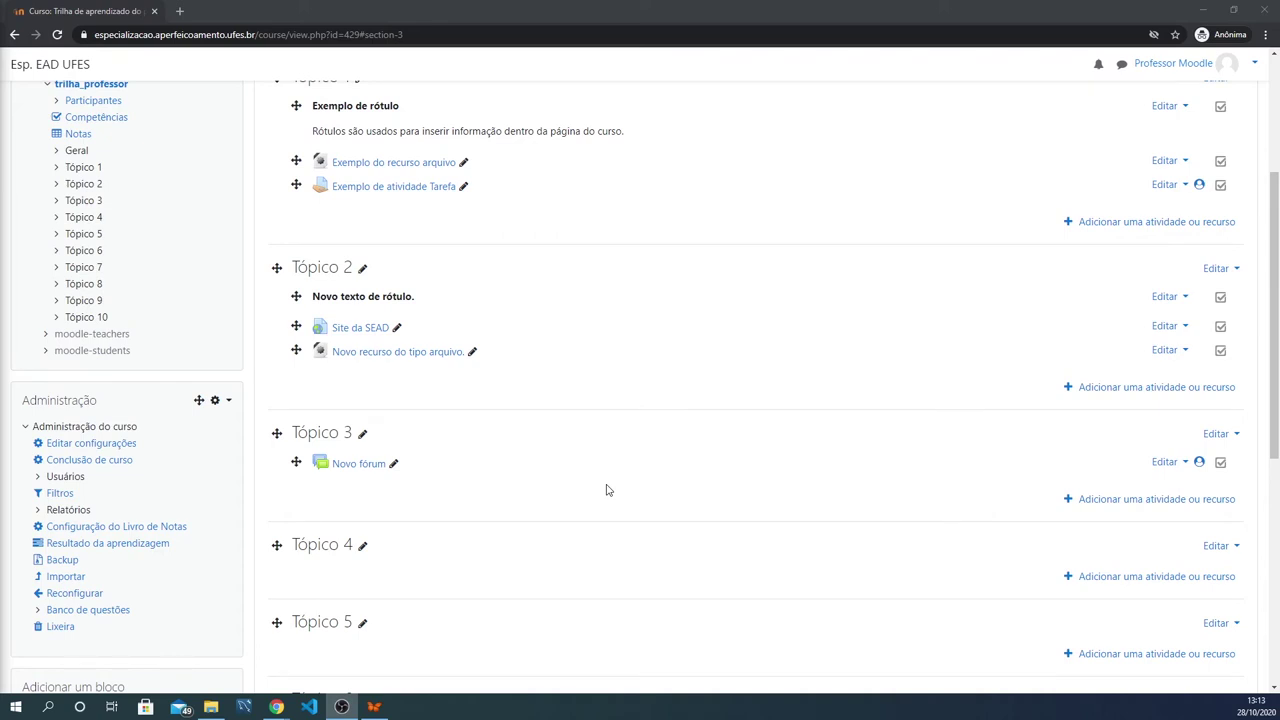
left_click(350, 465)
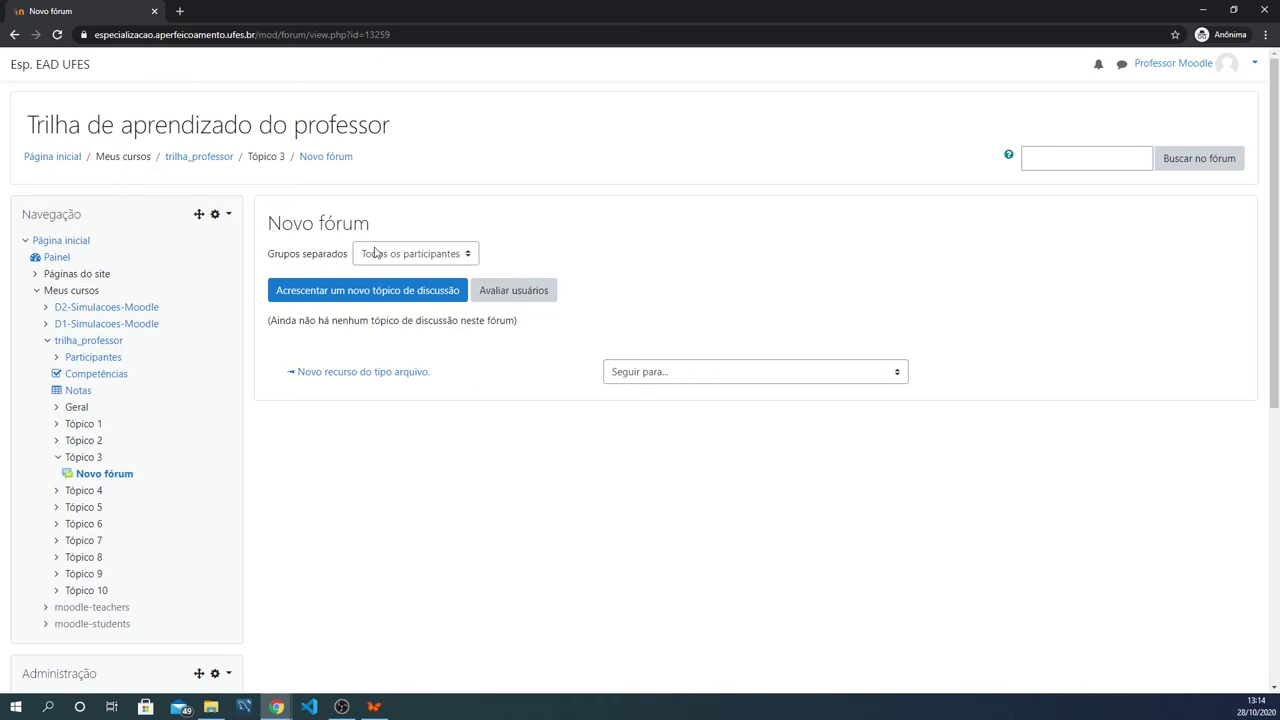
Step: Examine the Grupos separados choices on the Novo fórum page and close the list without changing the selection
left_click(469, 258)
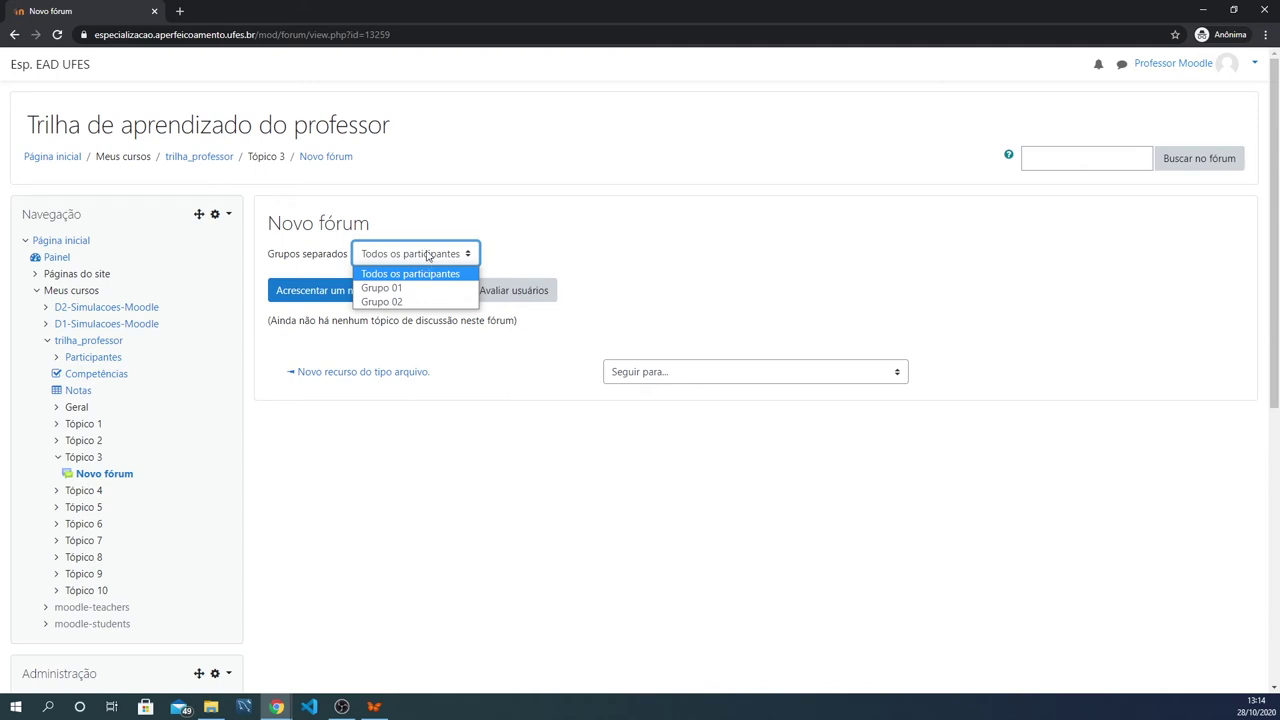
left_click(427, 256)
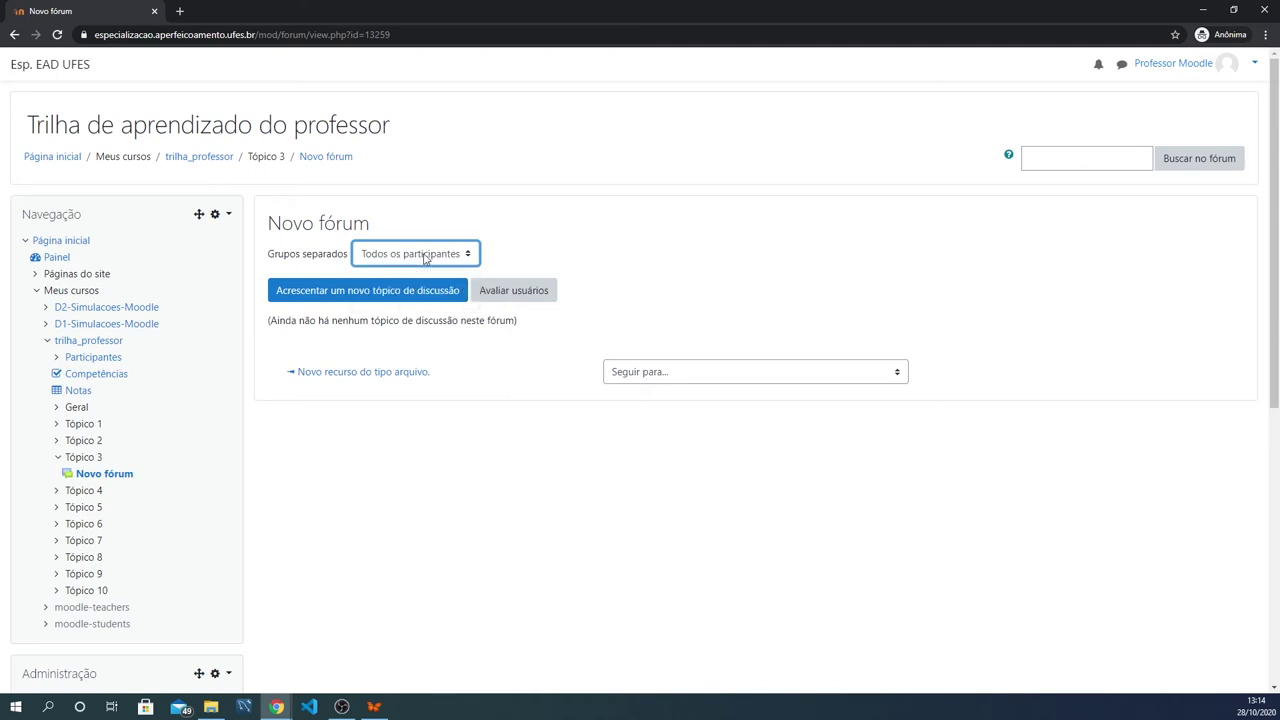
left_click(687, 268)
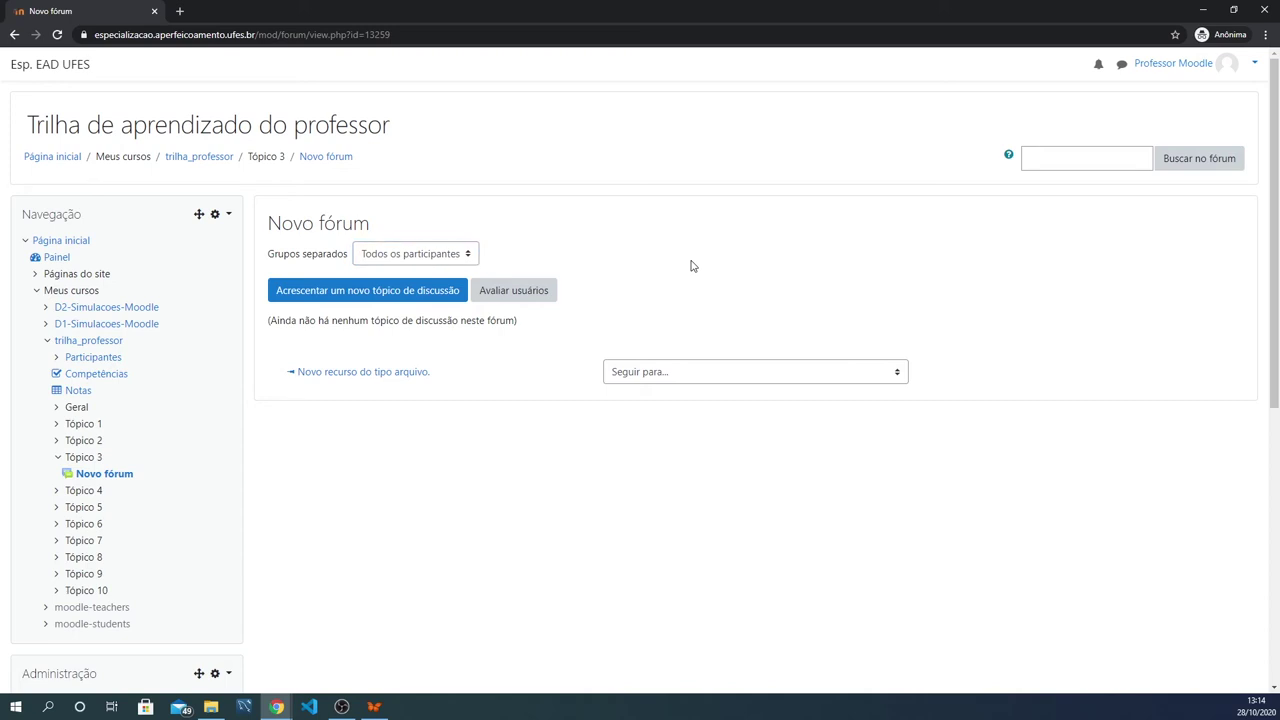
Step: Start a new discussion topic in Novo fórum with the subject "Olá a todos."
left_click(403, 292)
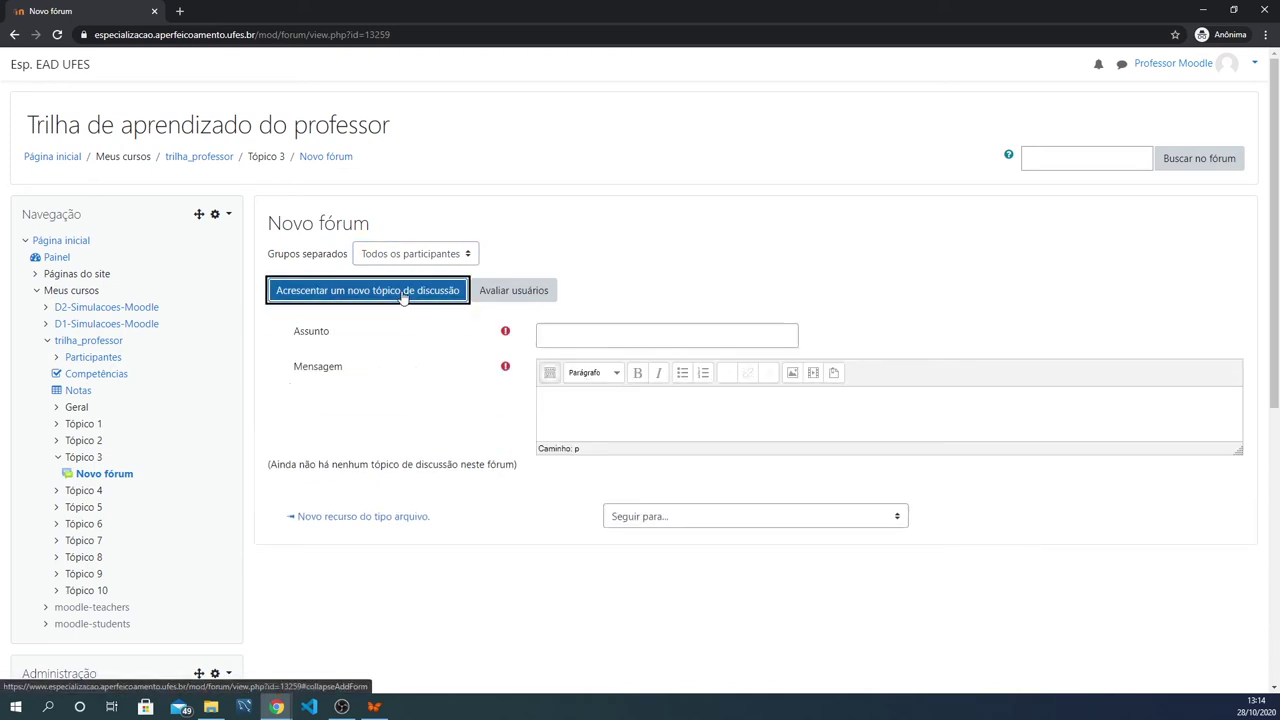
left_click(600, 340)
type("Olá a ")
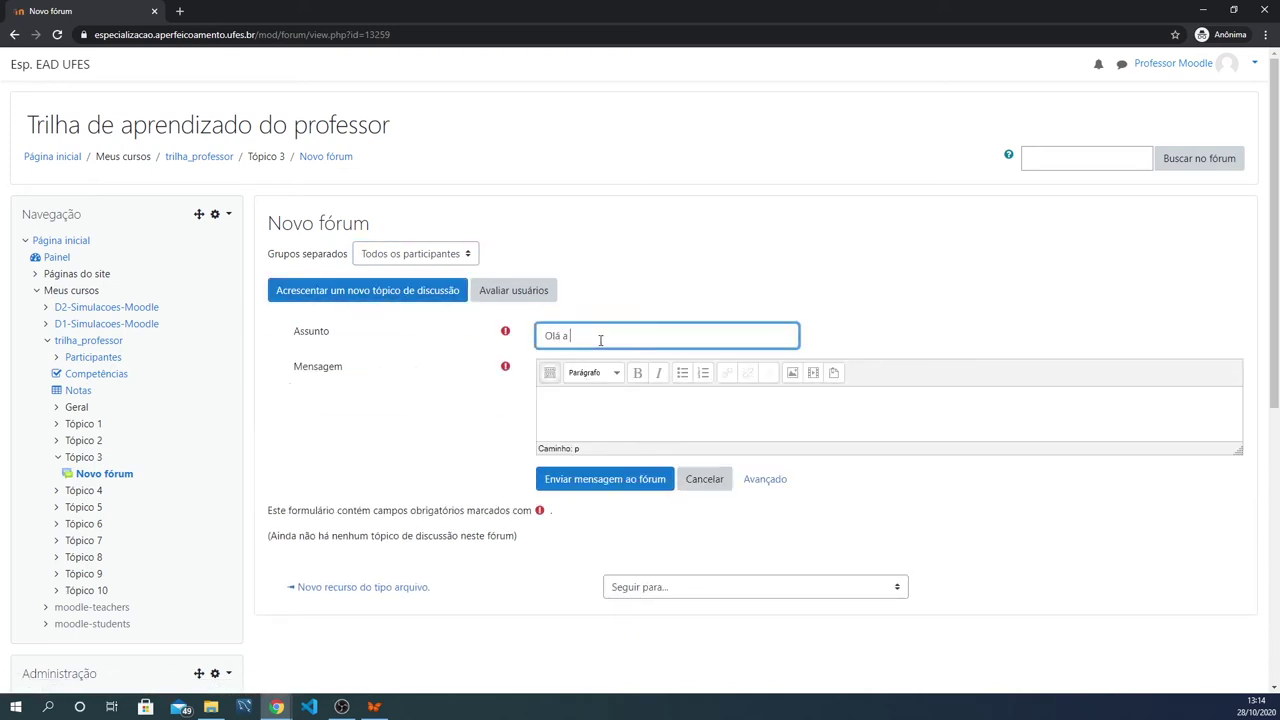
type("todos.")
Step: Write "Contém como está sendo o dia..." as the message of the new discussion topic
left_click(575, 405)
type("Como")
key("BackSpace")
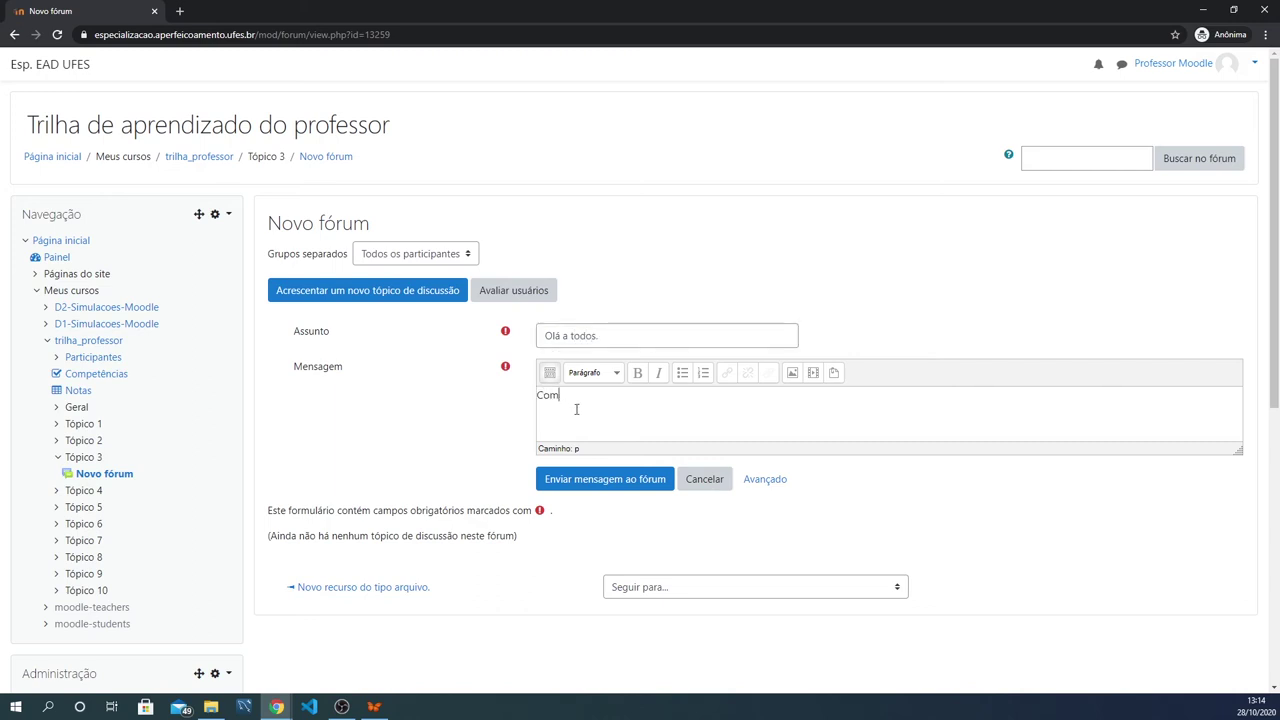
type("tém como está")
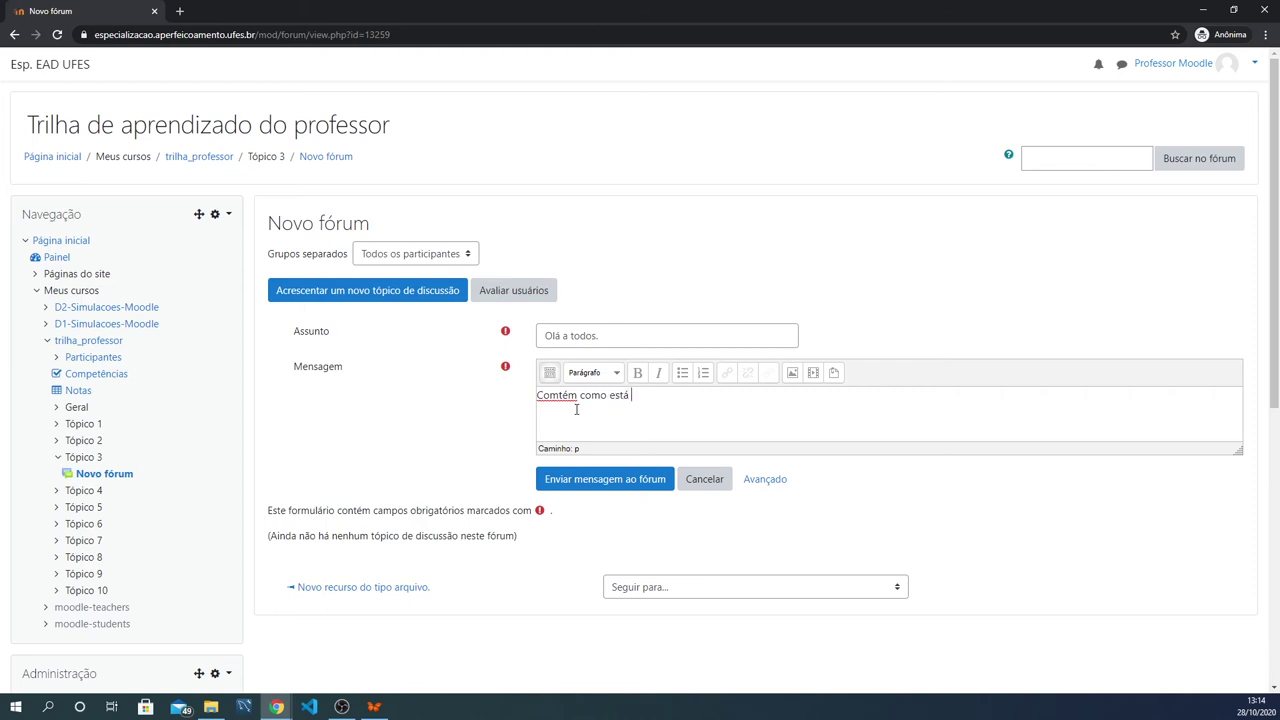
type(" sendo o dia...")
left_click(560, 396)
key("BackSpace")
type("n")
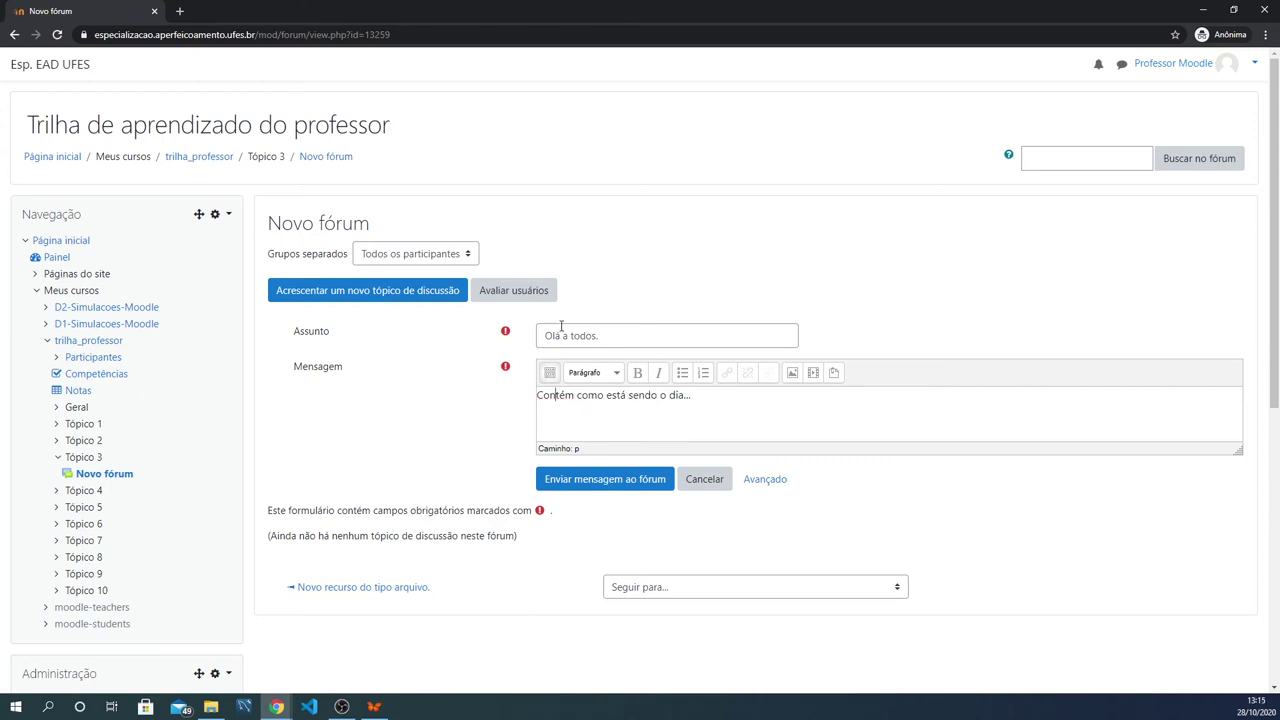
Step: Review the subject and message of the new topic and publish it to the forum
triple_click(572, 335)
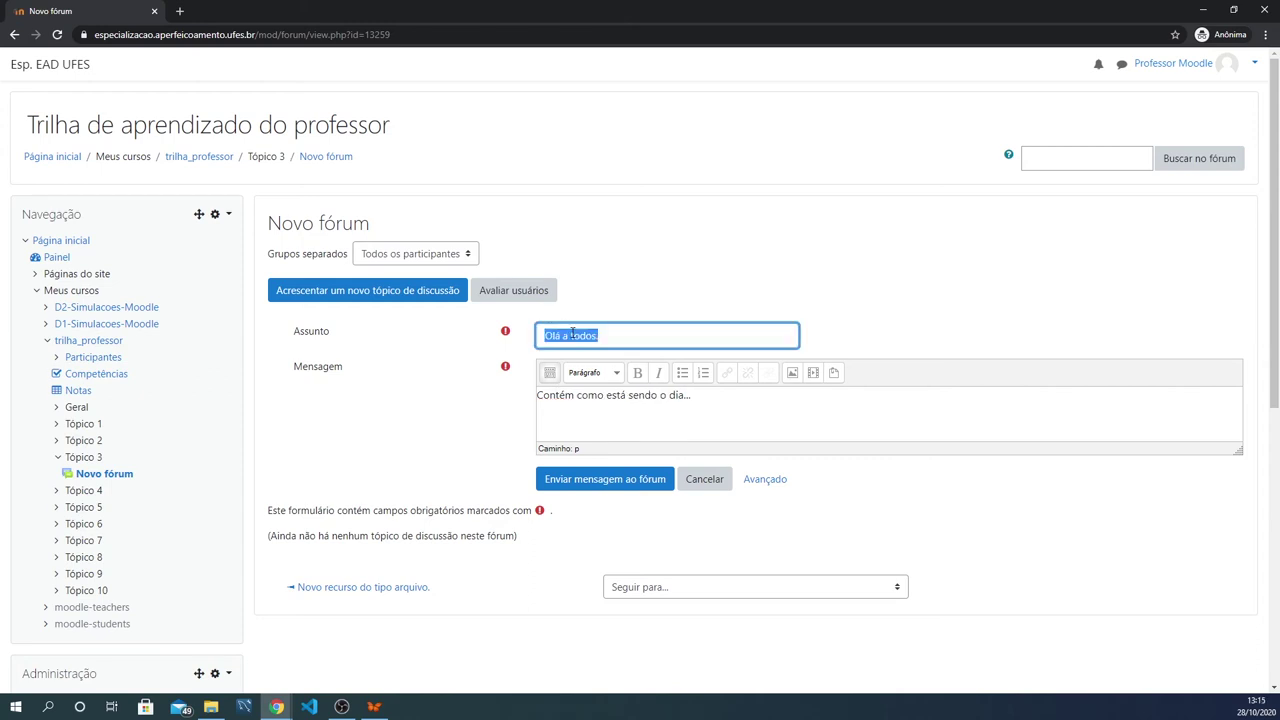
triple_click(586, 396)
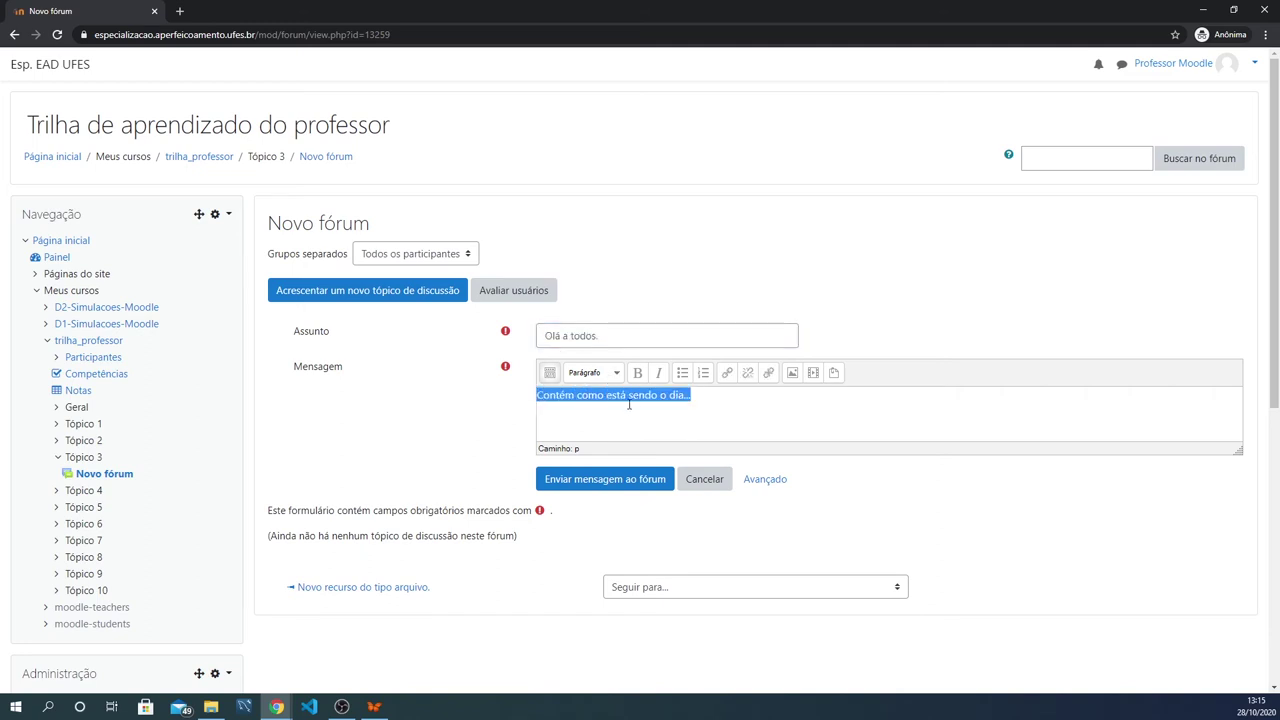
left_click(680, 410)
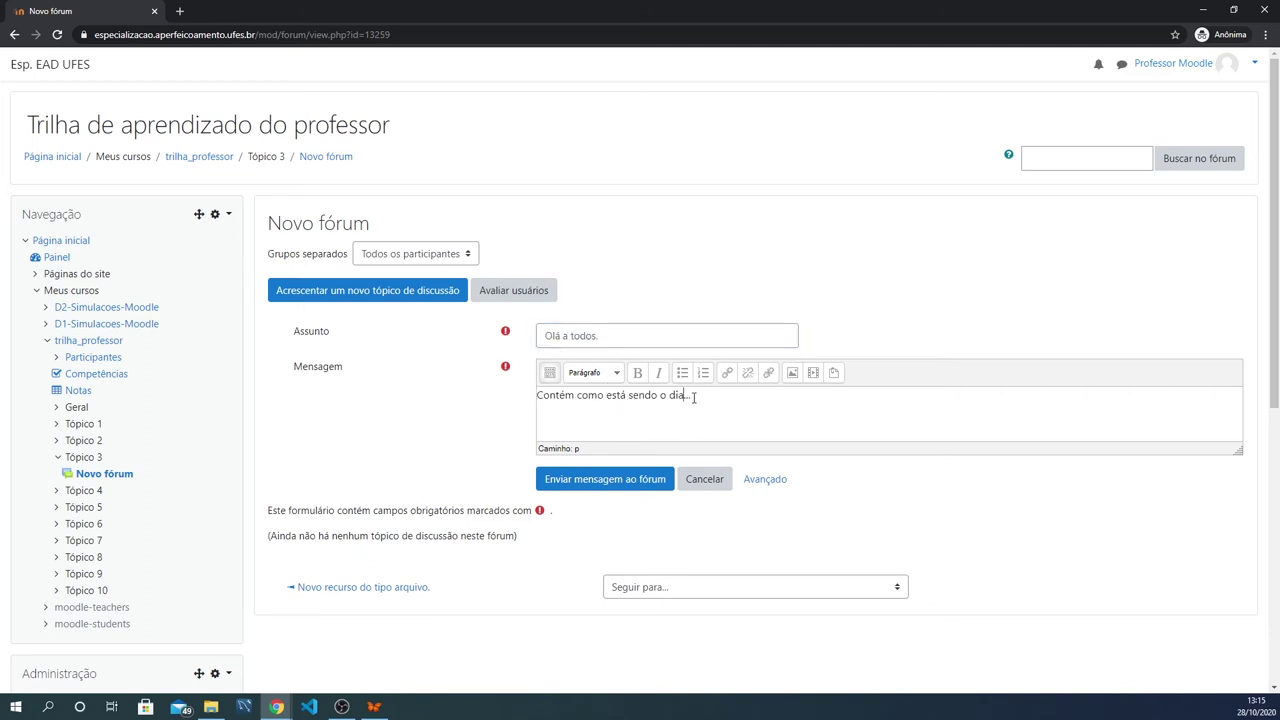
left_click(605, 479)
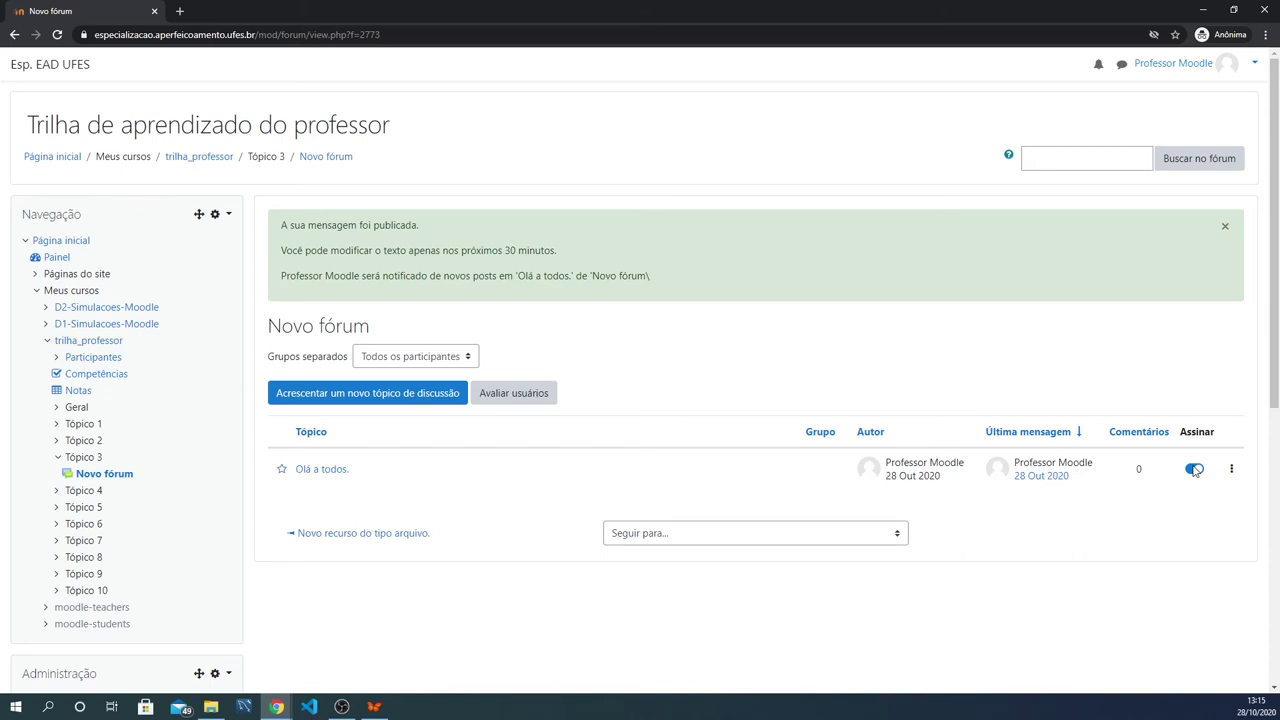
Step: Check the available actions for the "Olá a todos." topic without choosing one, and open the discussion
left_click(1232, 469)
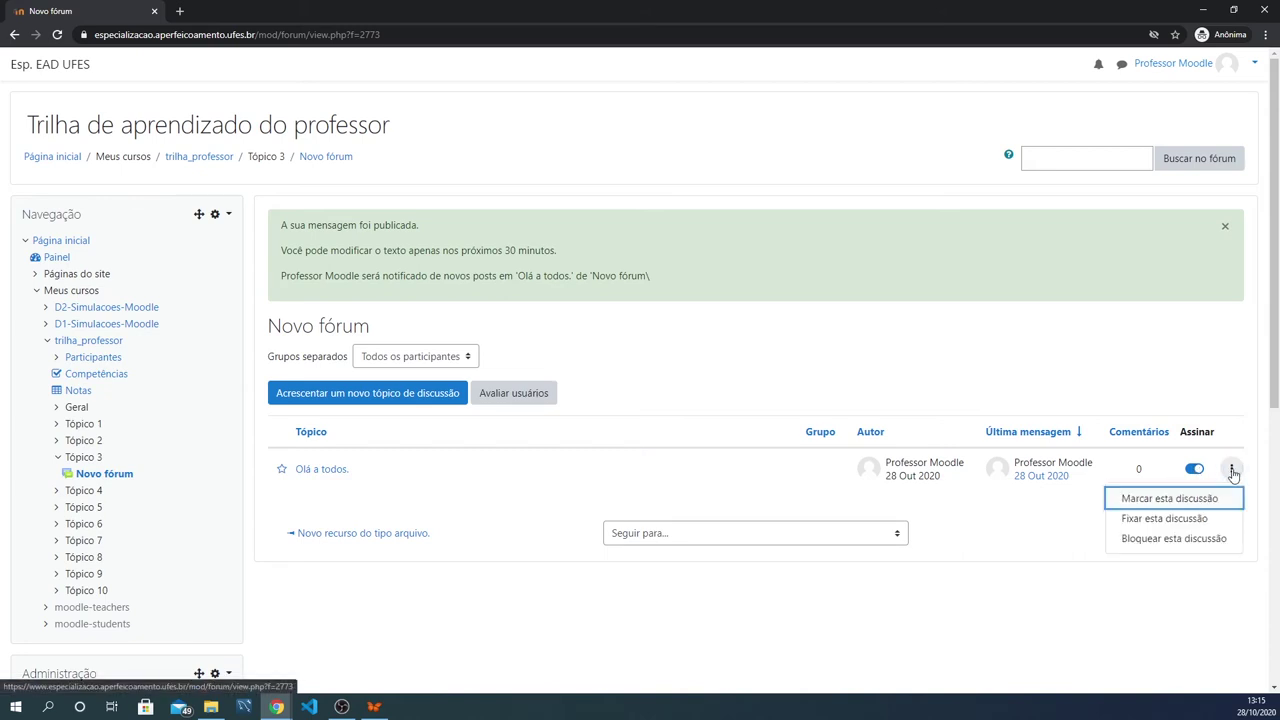
left_click(1232, 469)
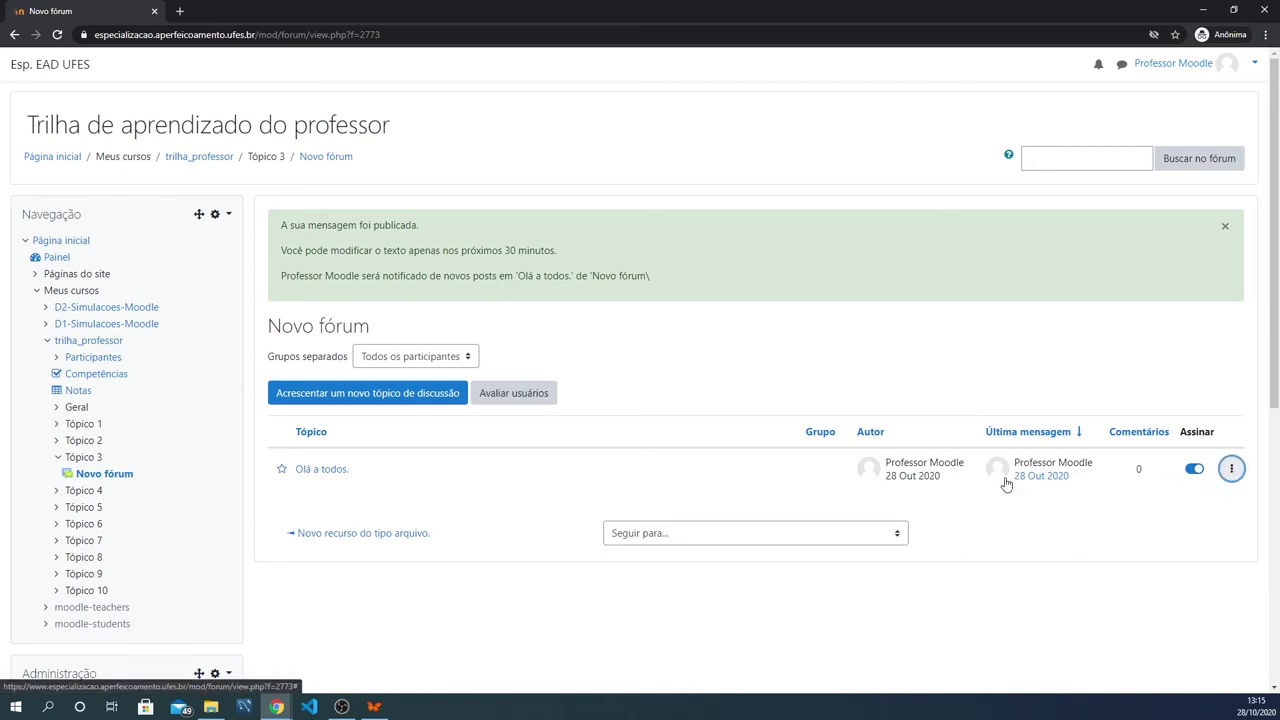
left_click(326, 476)
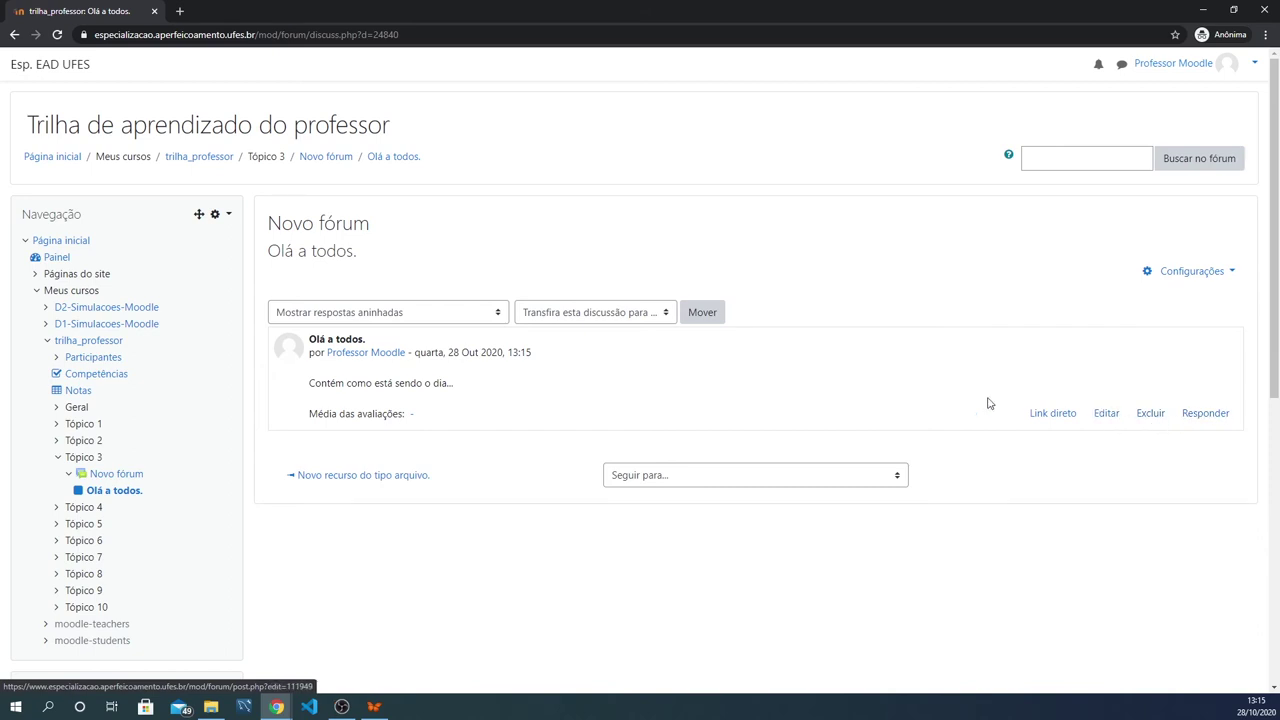
Step: Reply to the opening post with "Estou bem, obrigado pela preocupação." and publish the reply
left_click(1205, 414)
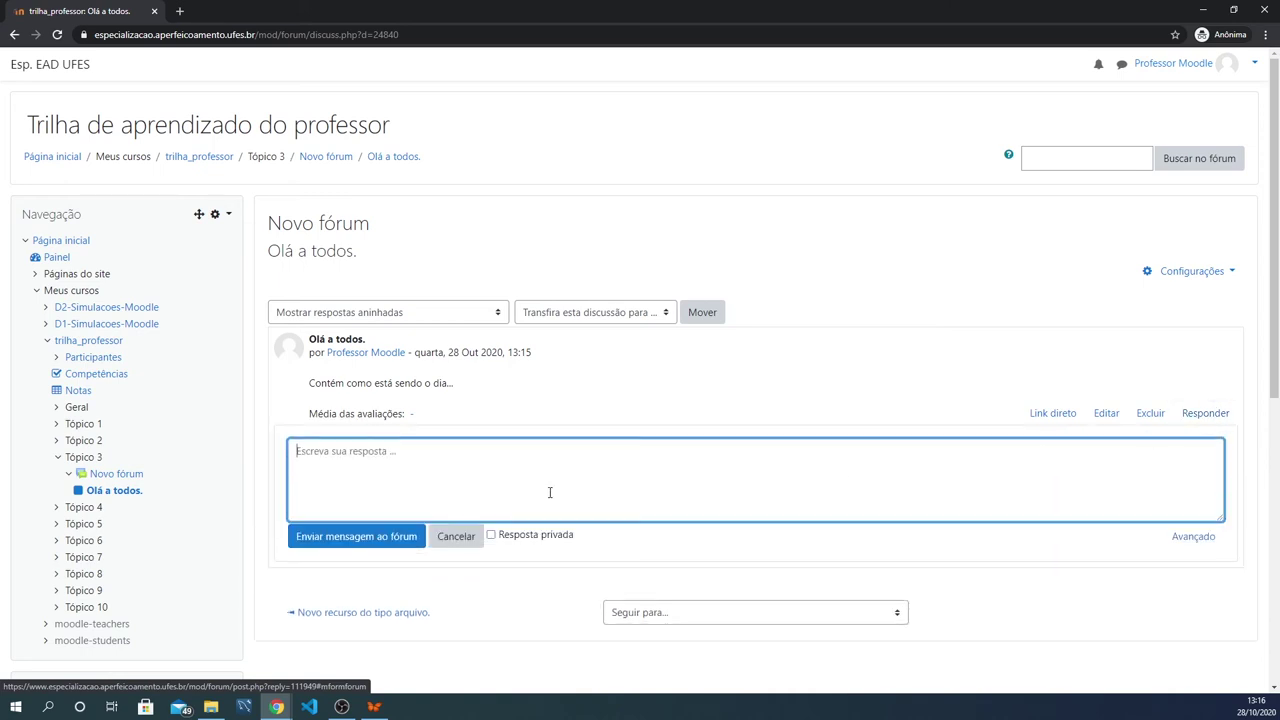
type("Estou")
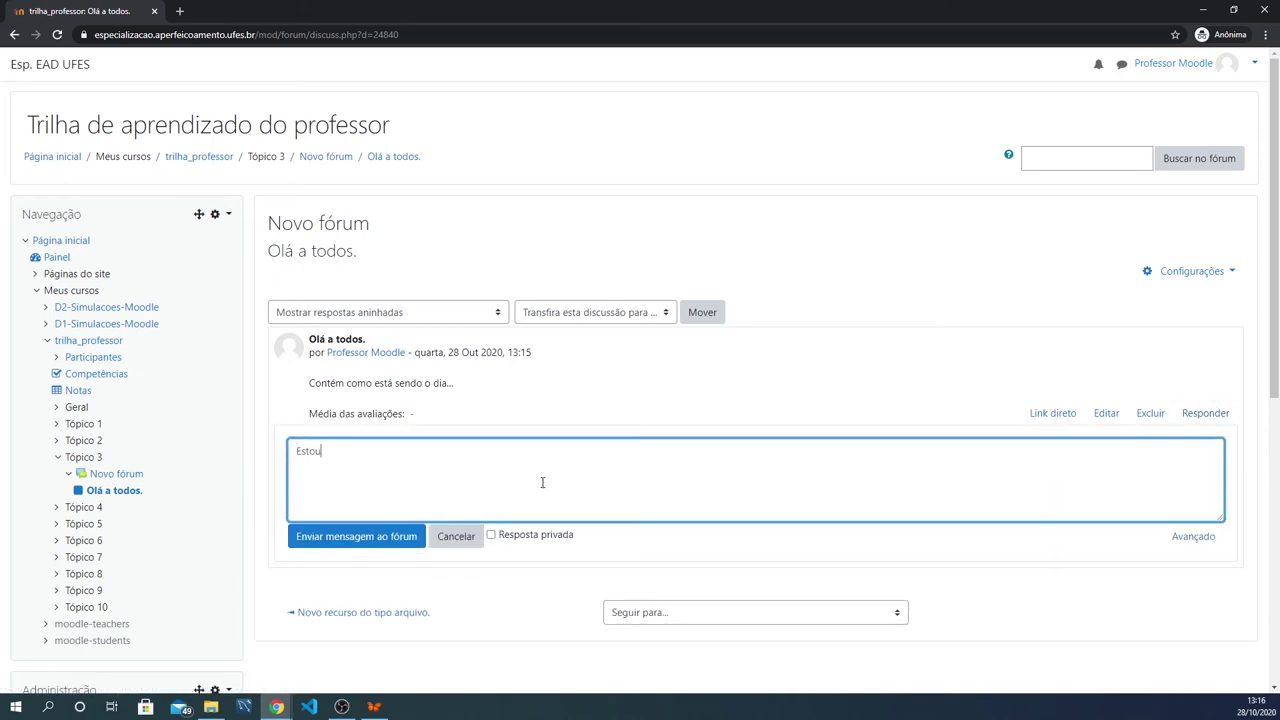
type(" bem, obrigado pela preocupação.")
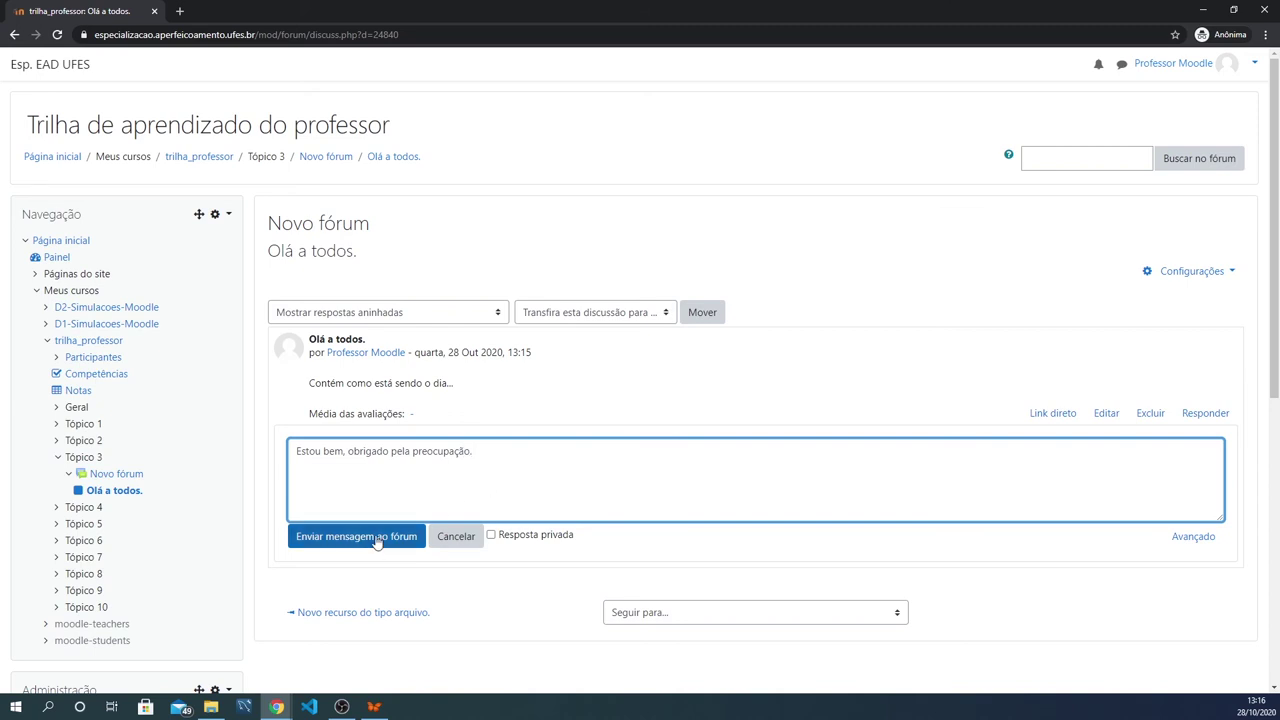
left_click(377, 541)
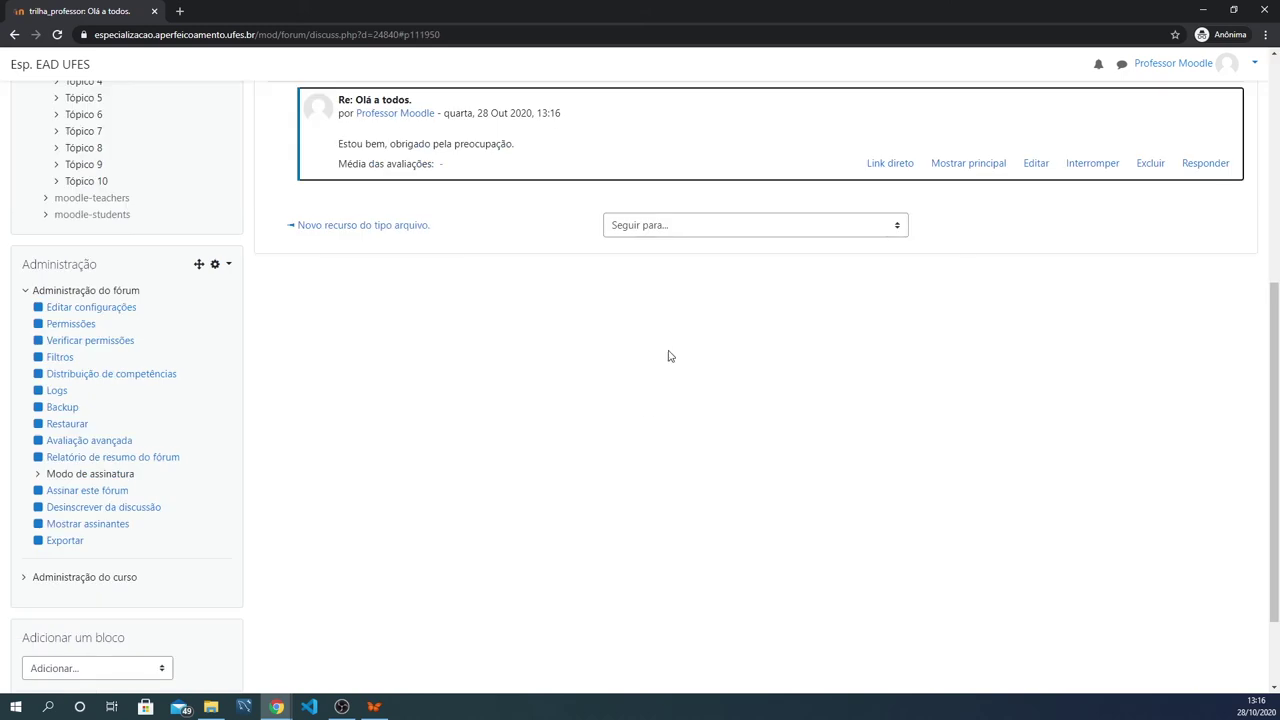
Step: Examine the original "Olá a todos." post and the nested reply beneath it
scroll(655, 380, "up", 3)
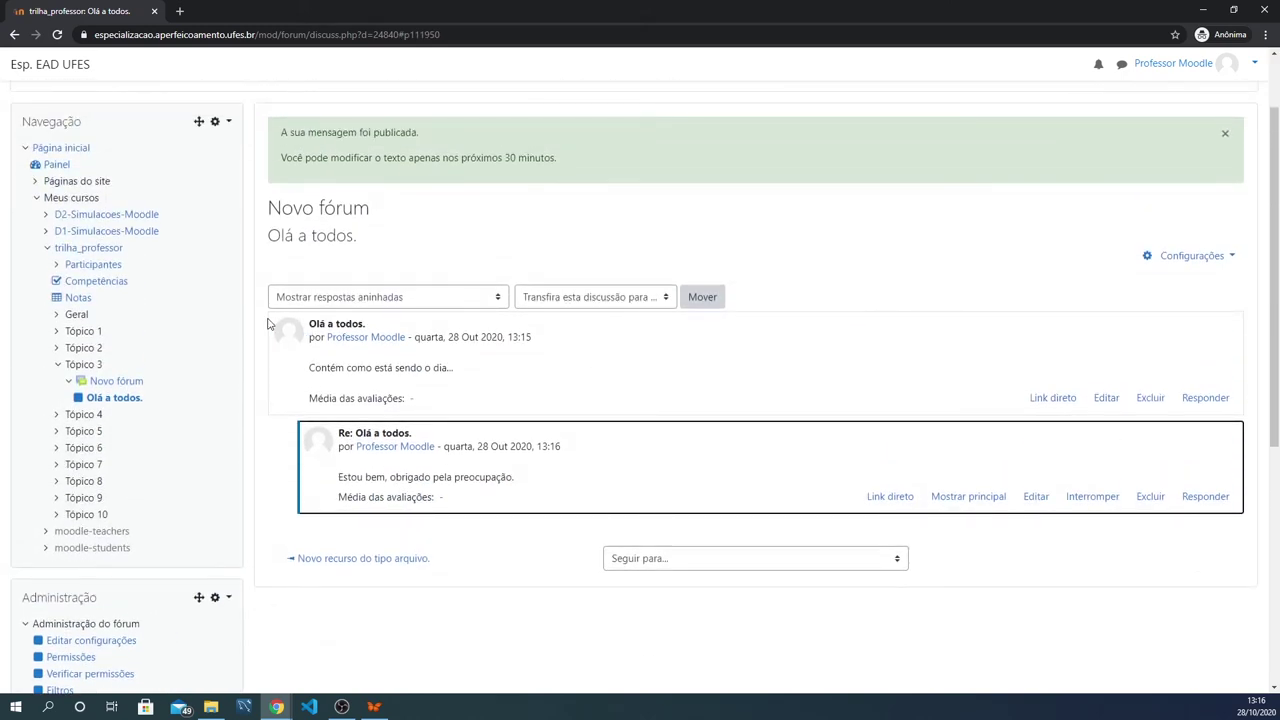
left_click(591, 377)
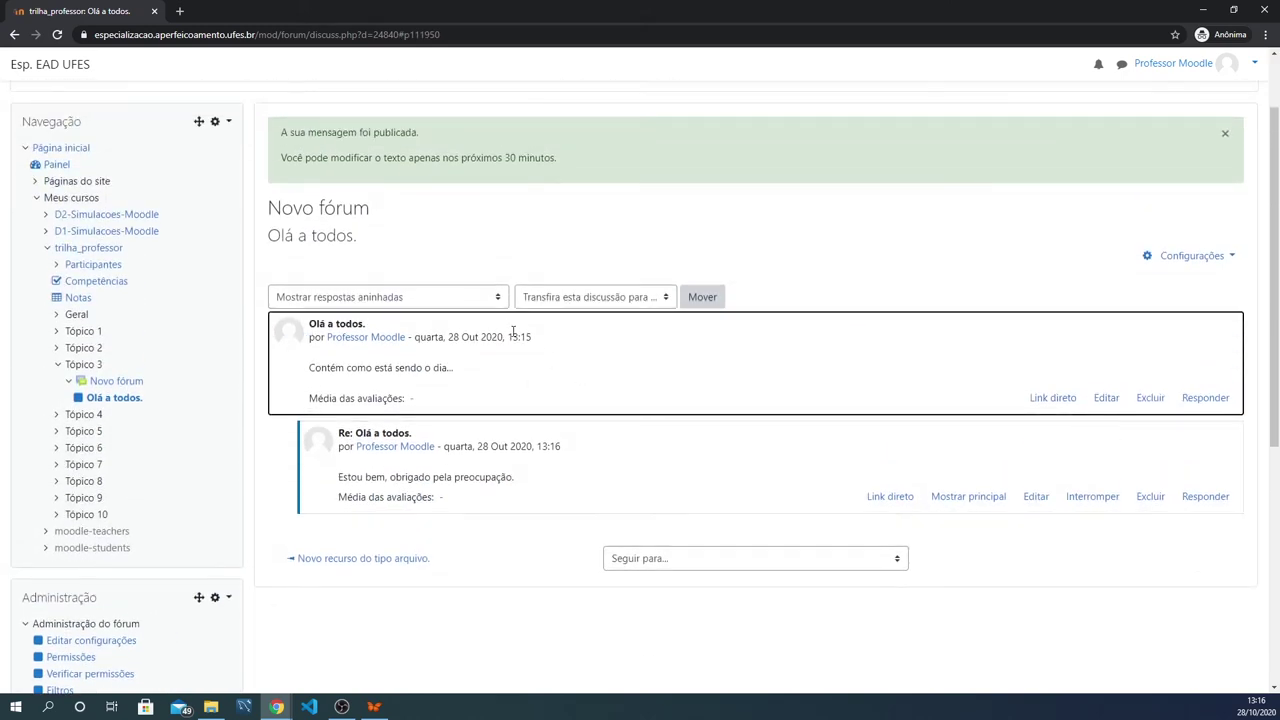
left_click(659, 473)
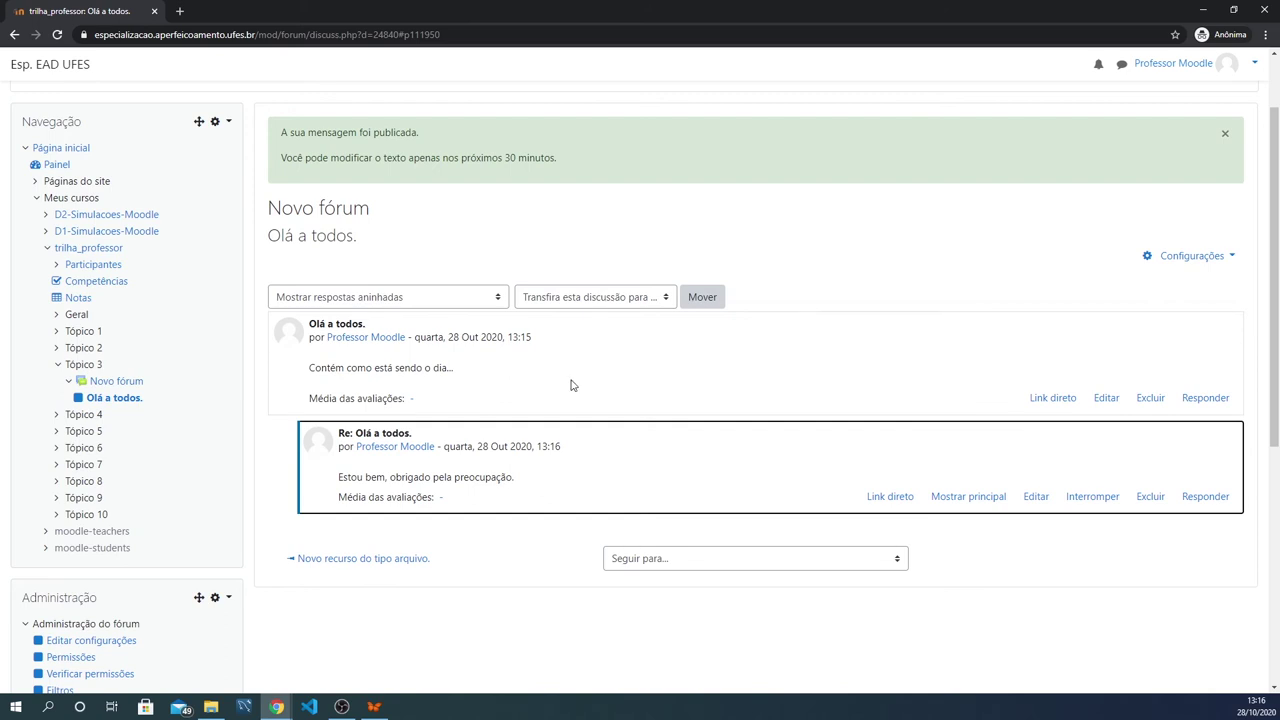
left_click(645, 350)
left_click(676, 466)
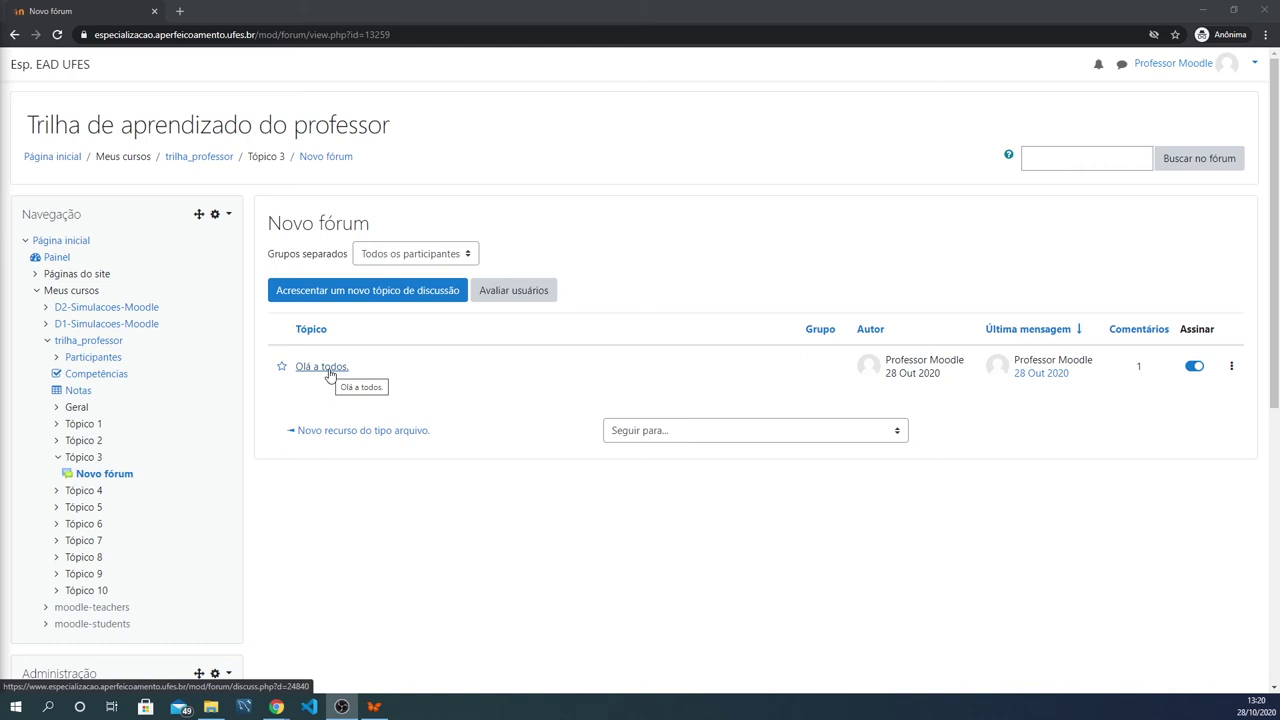
Step: Review the Grupos separados choices above the topic list twice, leaving Todos os participantes selected
left_click(425, 254)
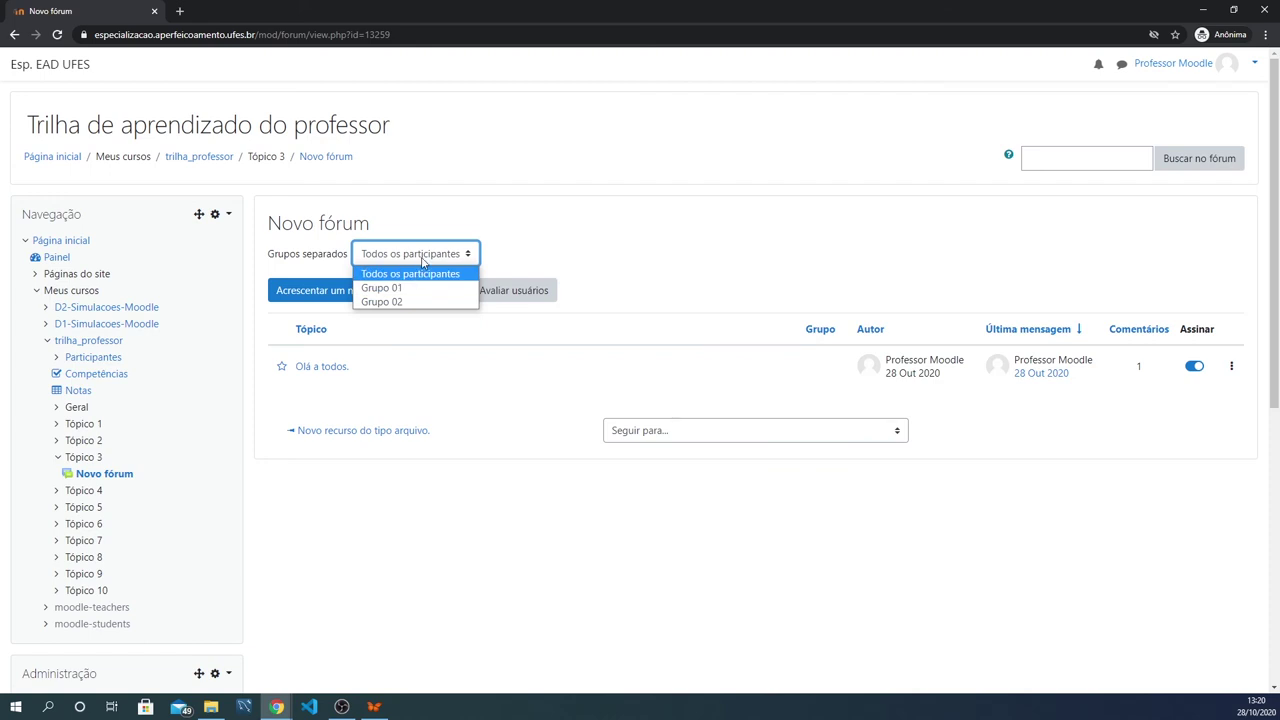
left_click(520, 252)
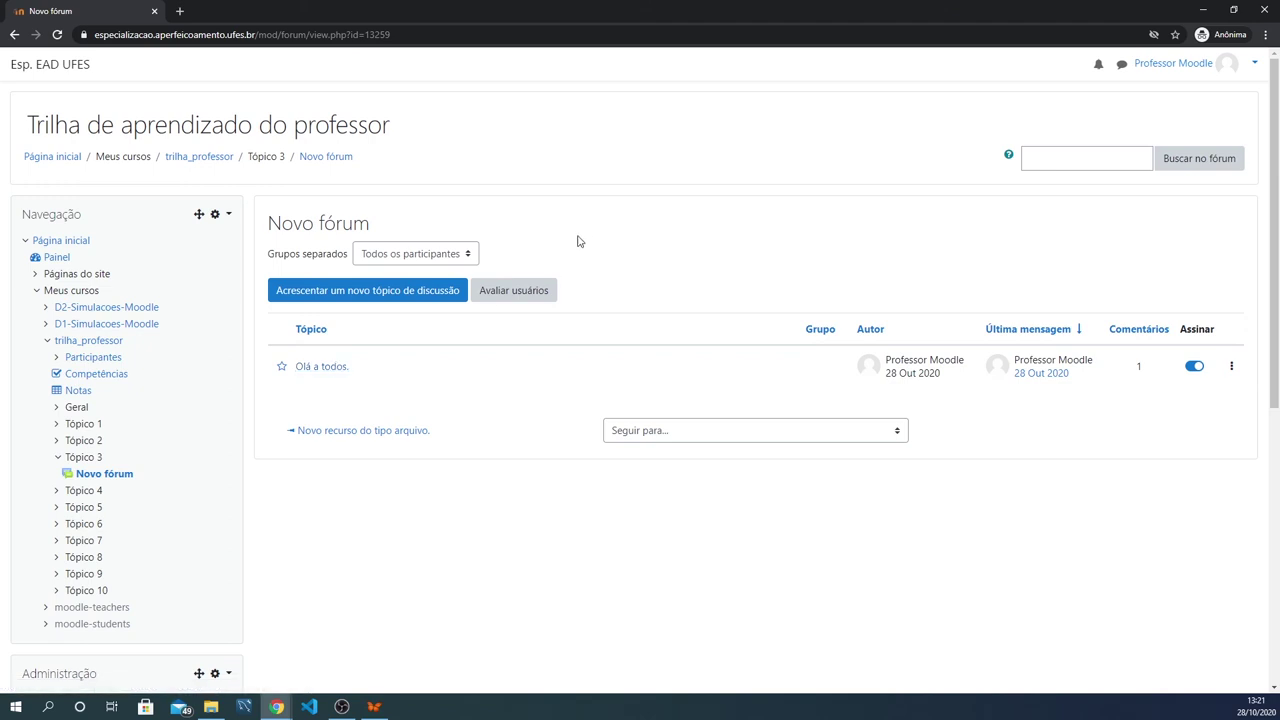
left_click(447, 256)
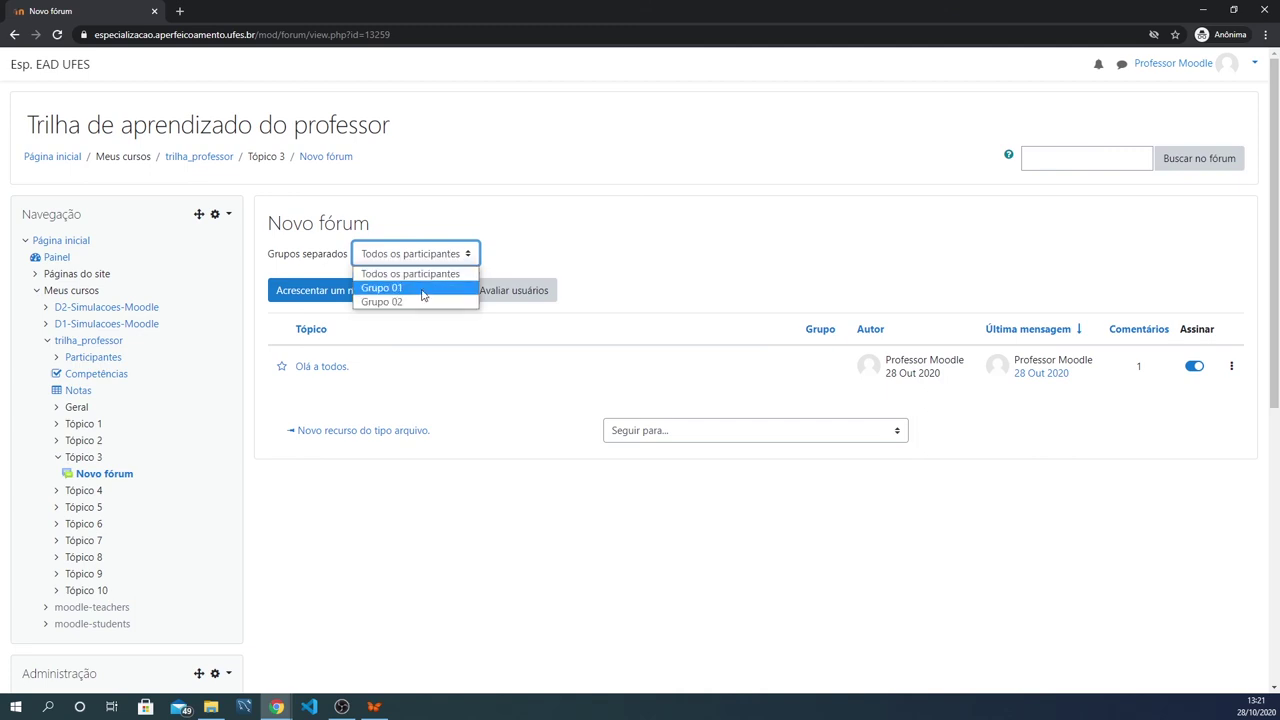
left_click(583, 240)
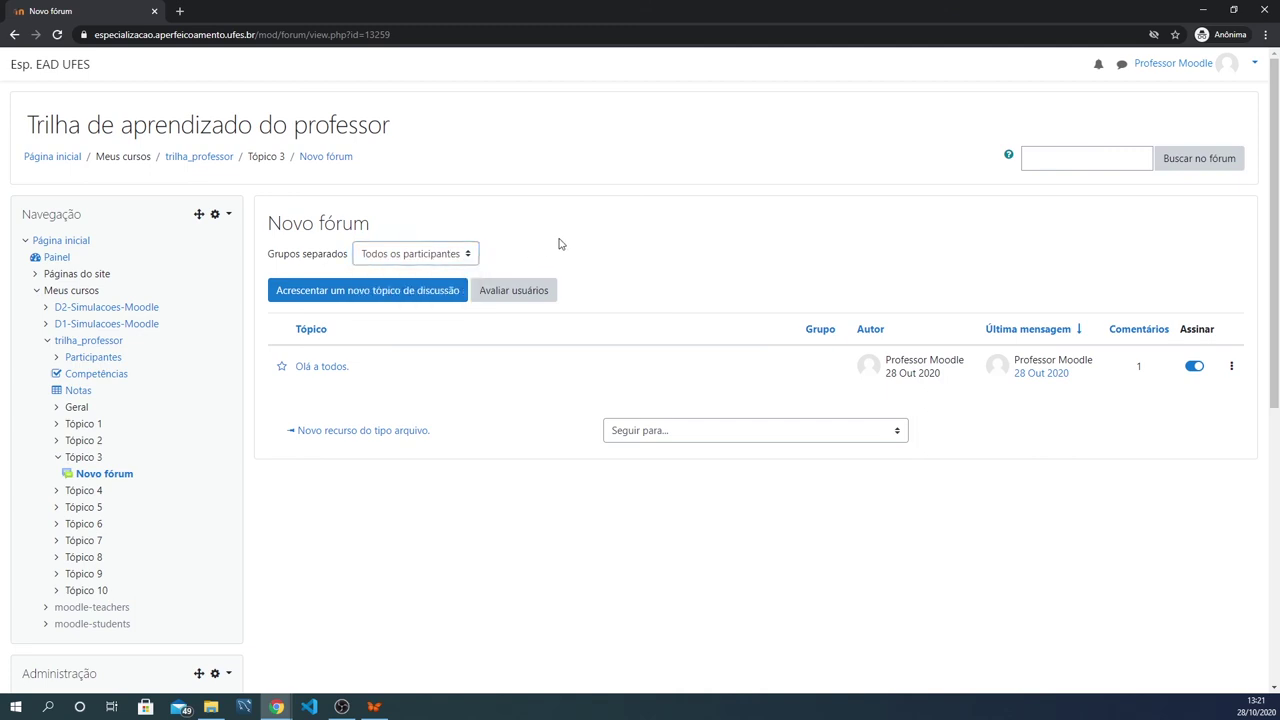
Step: Switch the Grupos separados selection of Novo fórum to Grupo 01
left_click(407, 292)
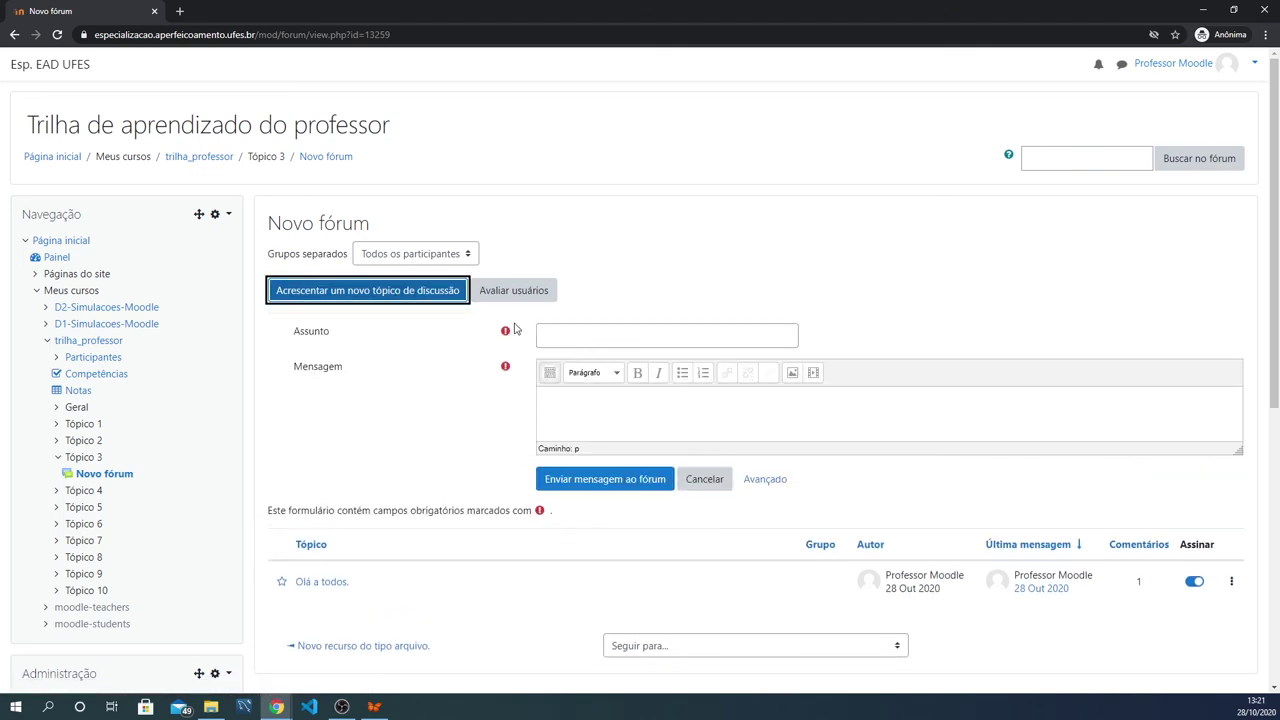
left_click(436, 254)
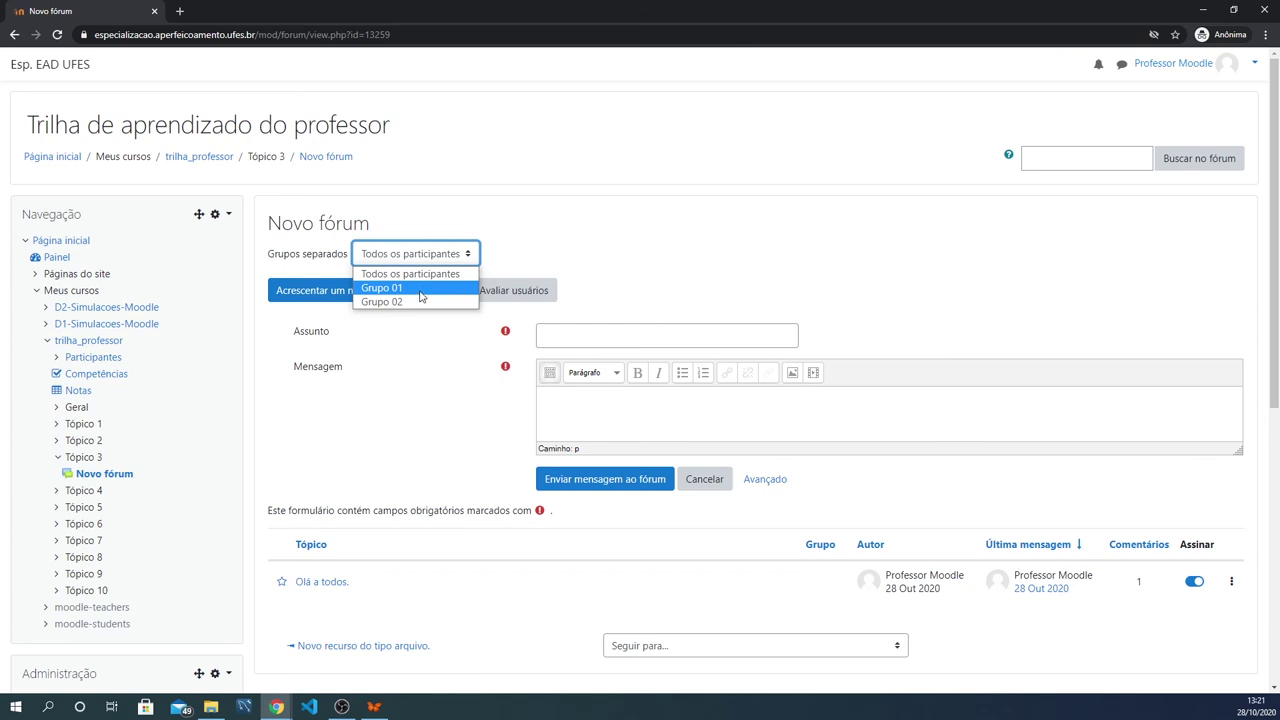
left_click(421, 288)
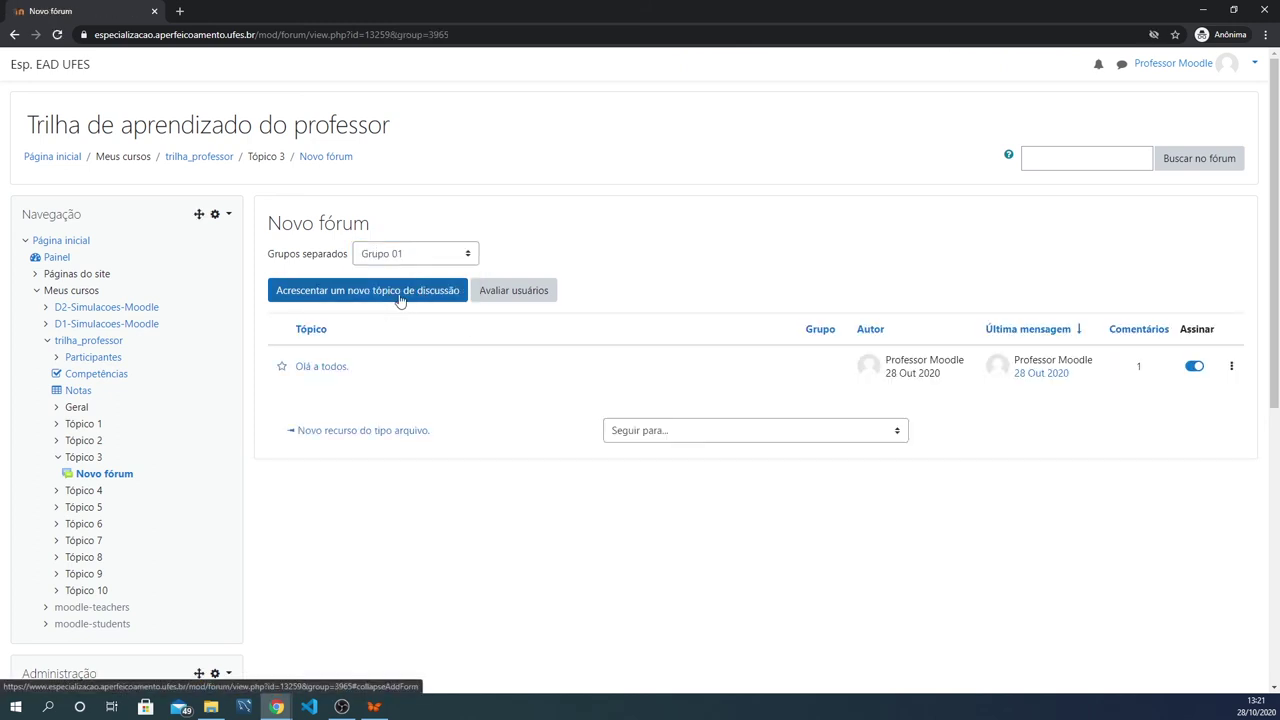
Step: Start a new discussion topic for Grupo 01 with the subject "Olá alunos do grupo 01"
left_click(400, 292)
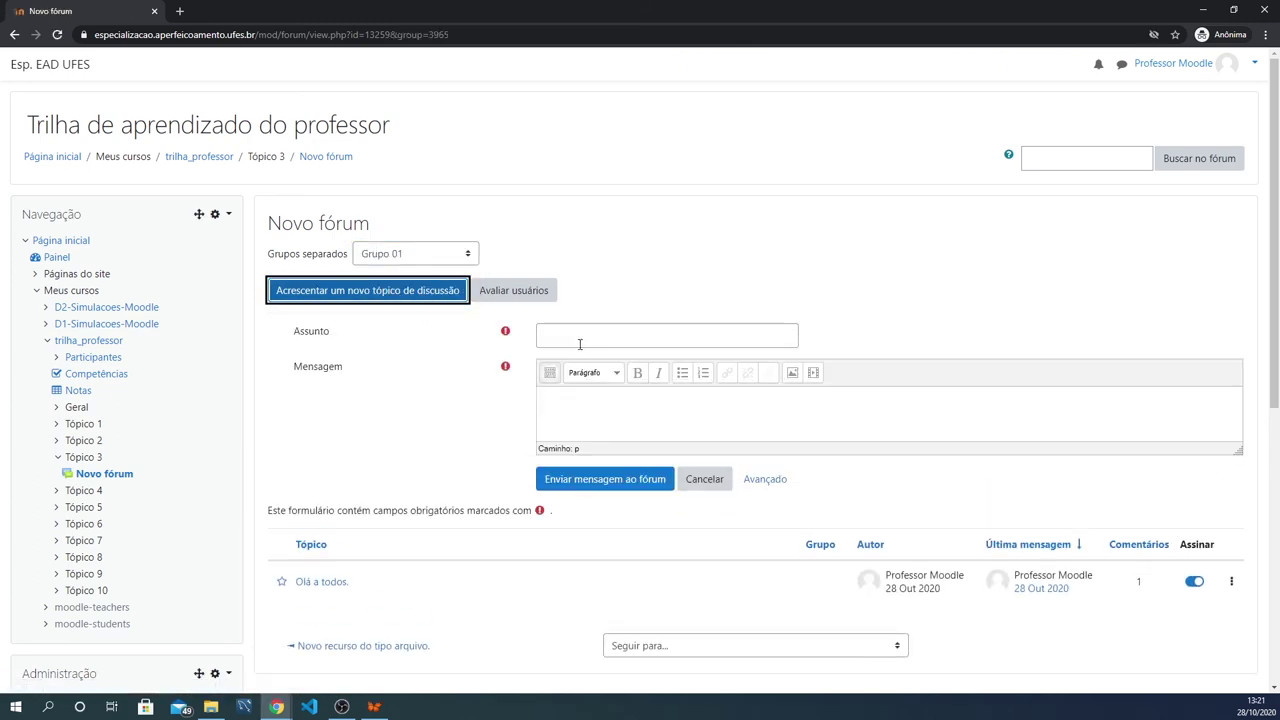
left_click(606, 333)
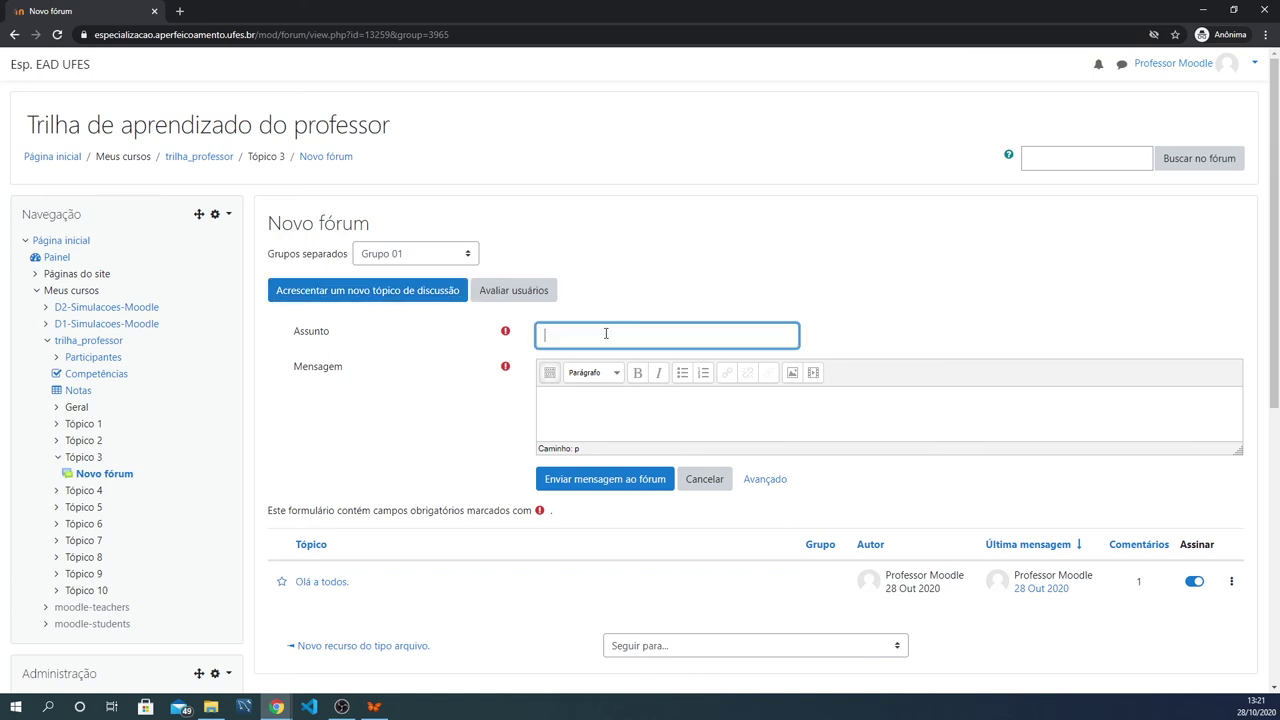
type("Olá alunos do grupo 01")
Step: Write the message "Falem sobre o seu dia de hoje..." for the Grupo 01 topic and publish it
left_click(579, 399)
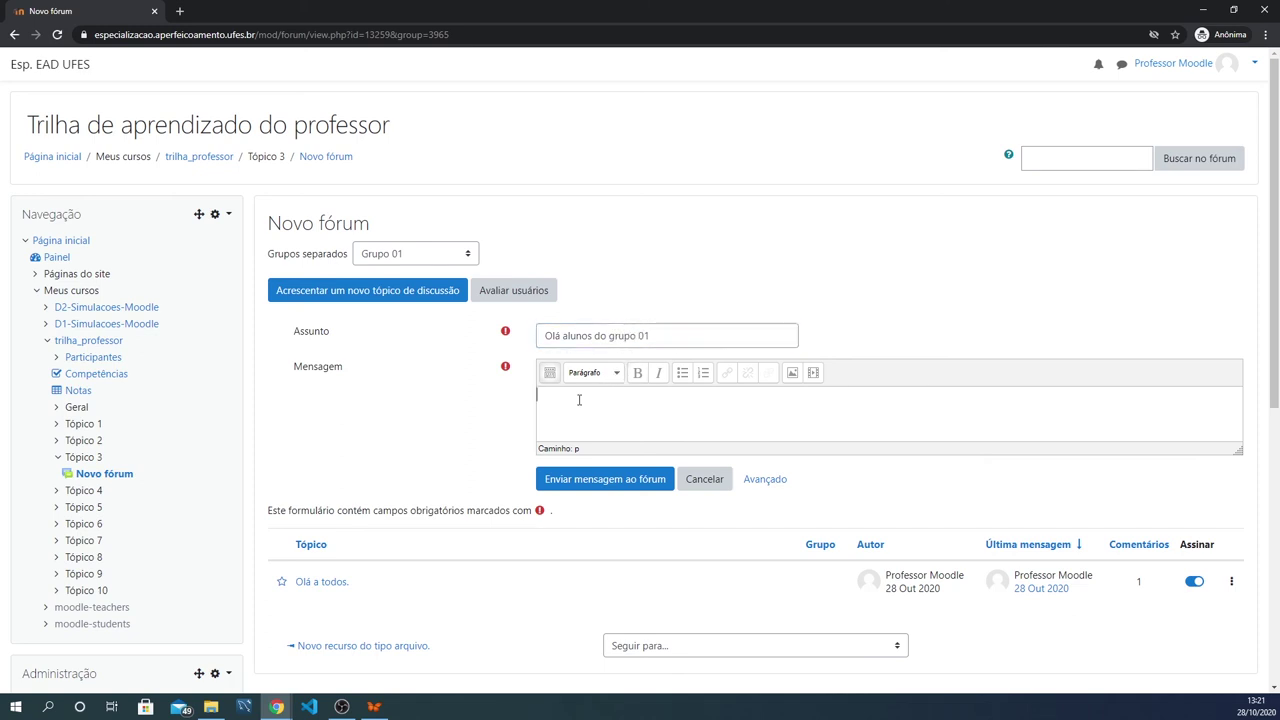
type("Fala")
type("em sobre o")
type(" seu dia d")
type("e ")
type("hoje...")
left_click(531, 337)
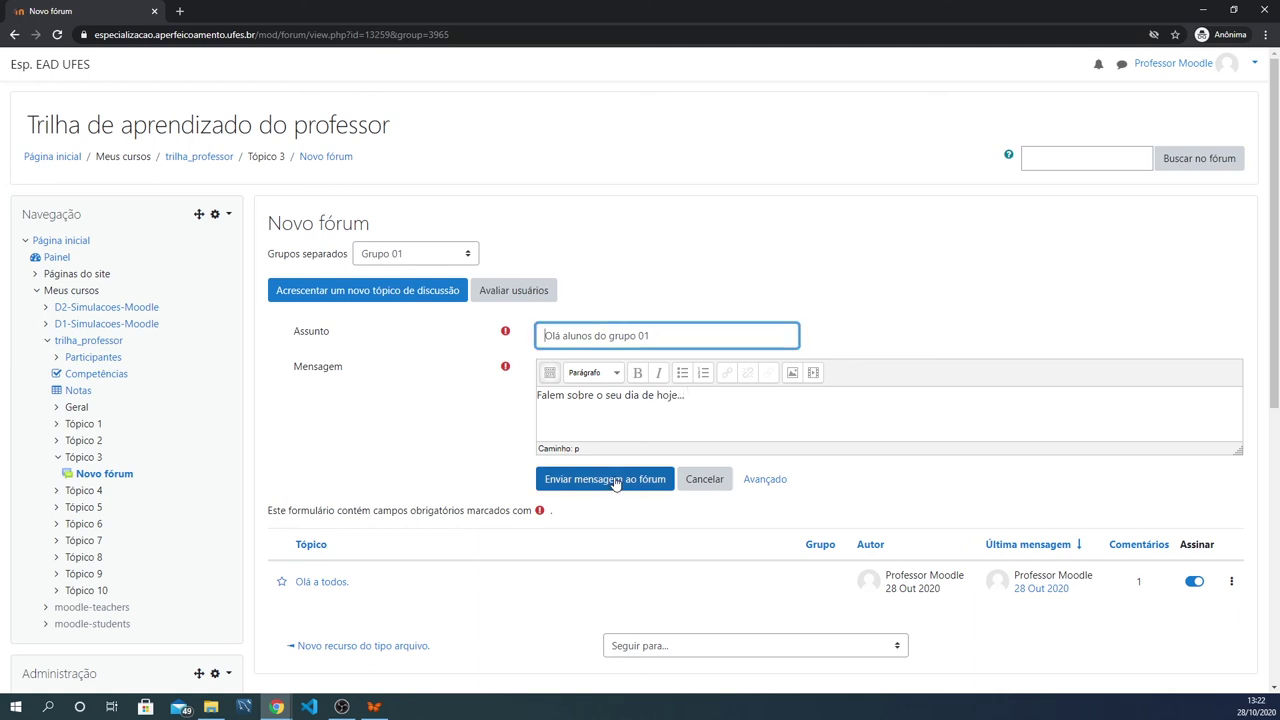
left_click(617, 482)
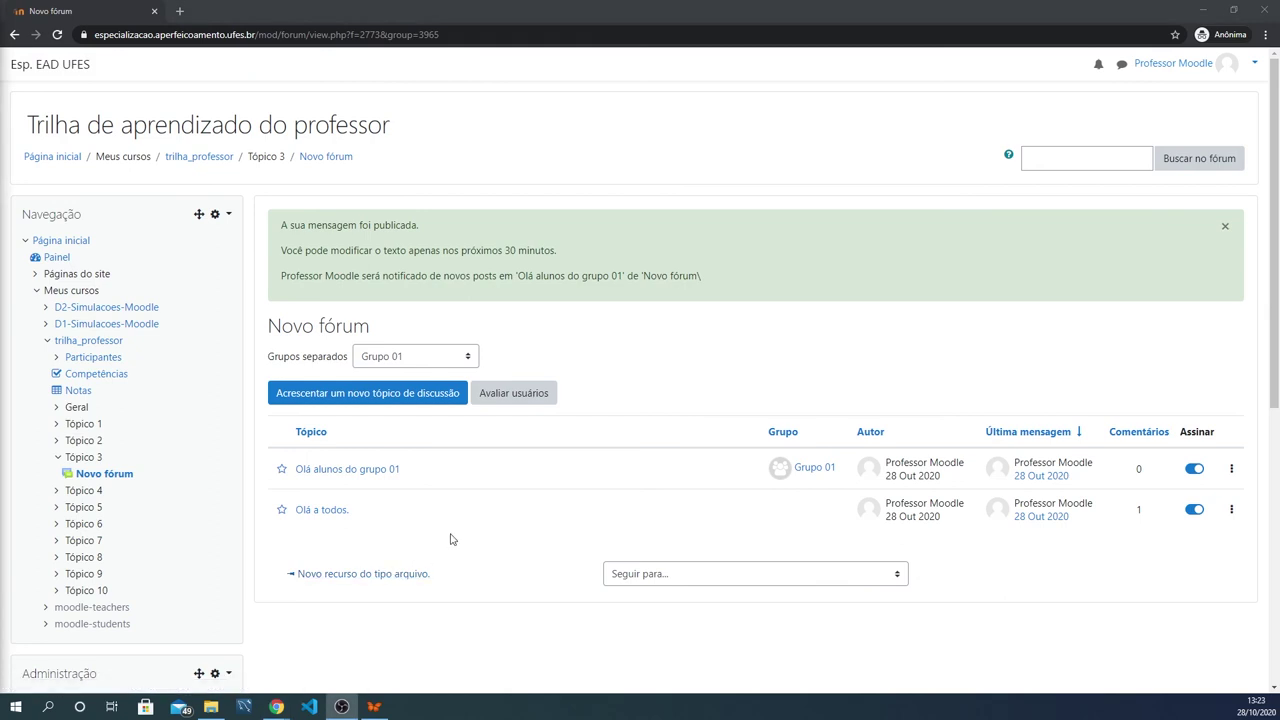
Step: View the "Olá a todos." discussion, check the Novo fórum topic list, and reopen the same discussion
left_click(322, 512)
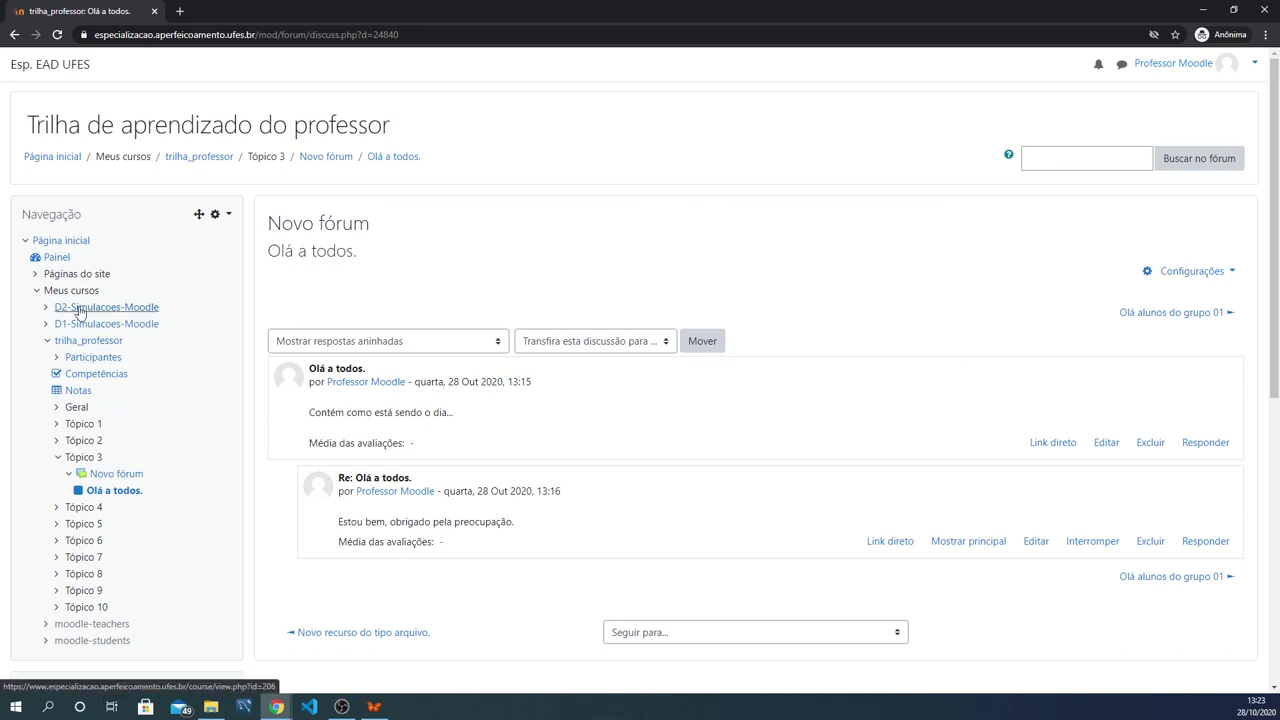
left_click(108, 478)
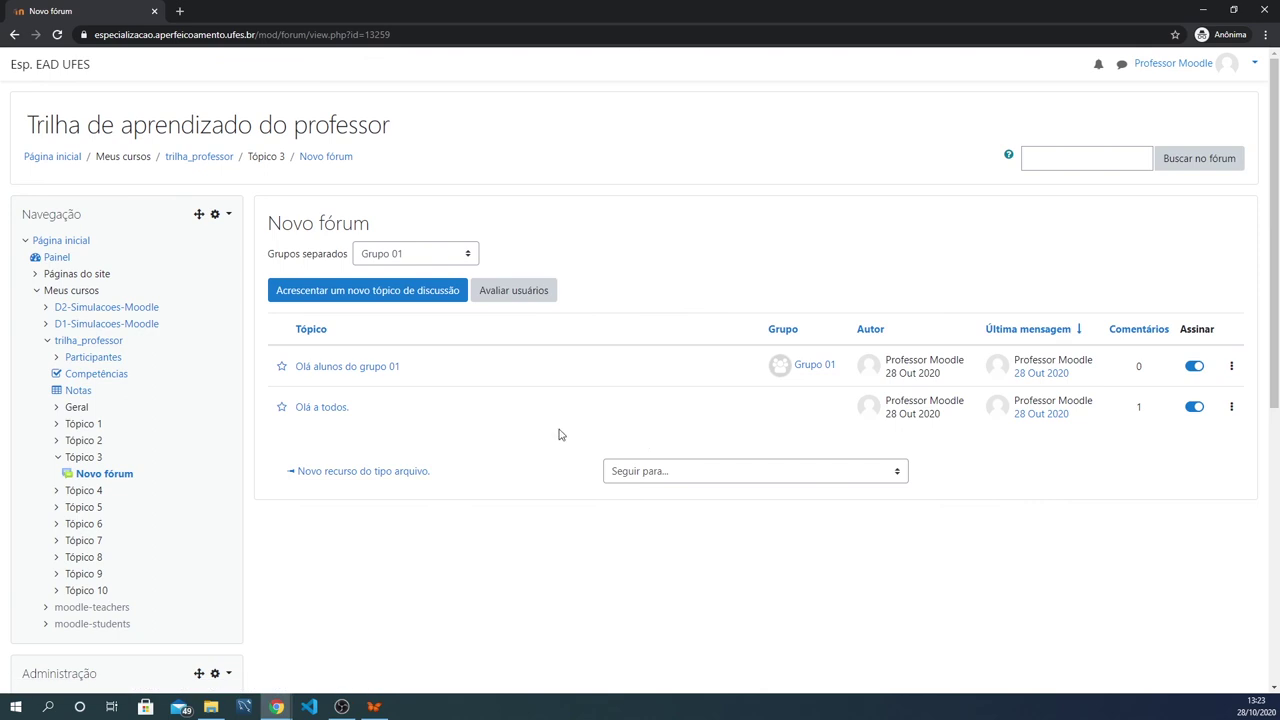
left_click(324, 409)
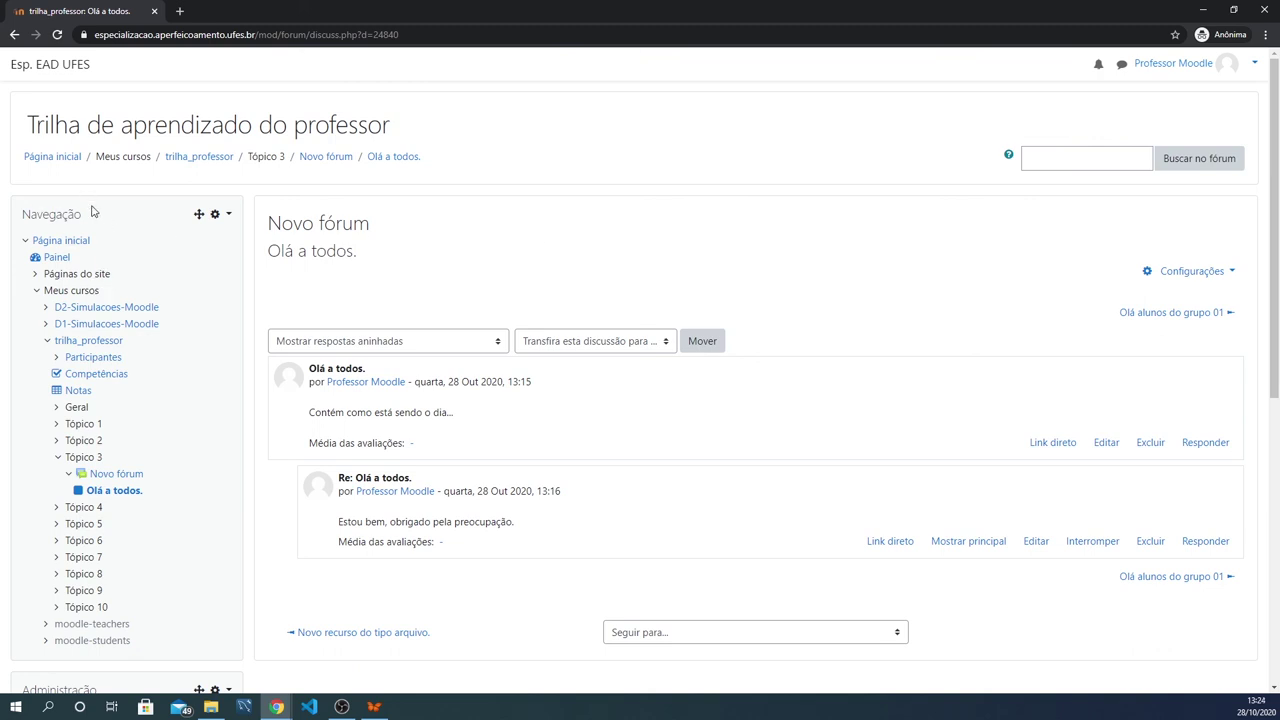
Step: Return to the trilha_professor course page and turn editing mode off
left_click(104, 343)
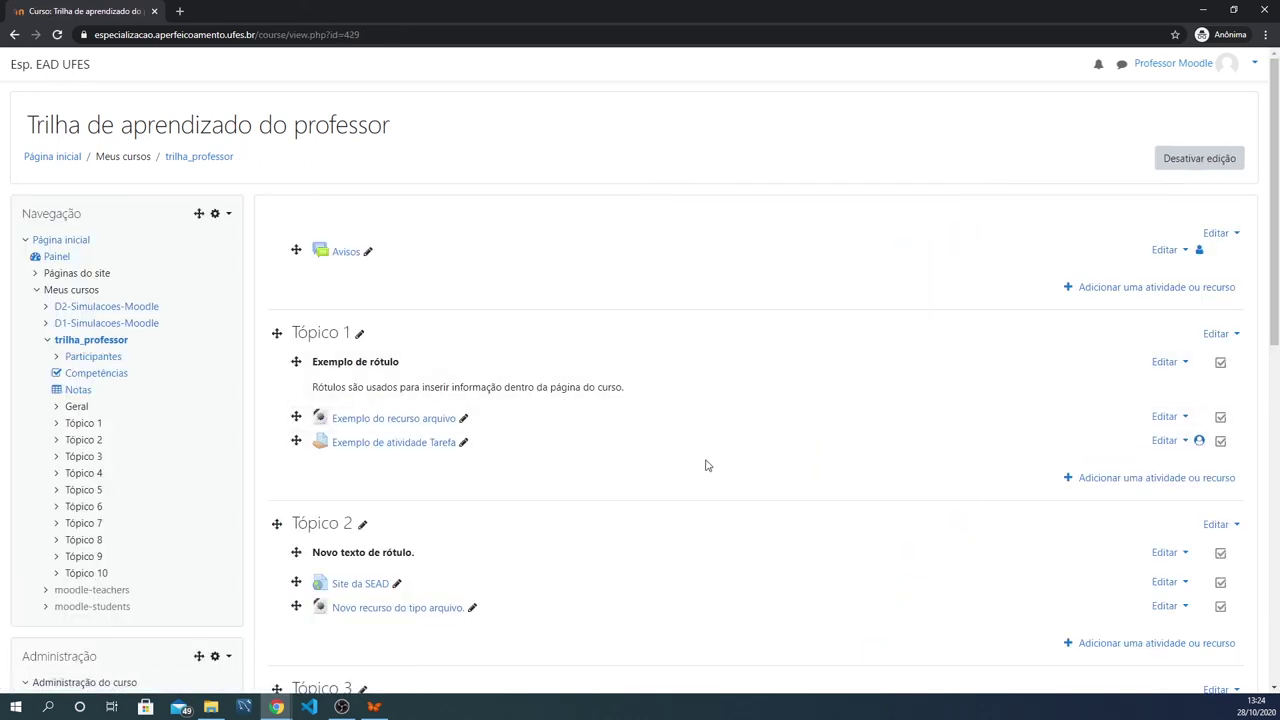
scroll(775, 412, "down", 1)
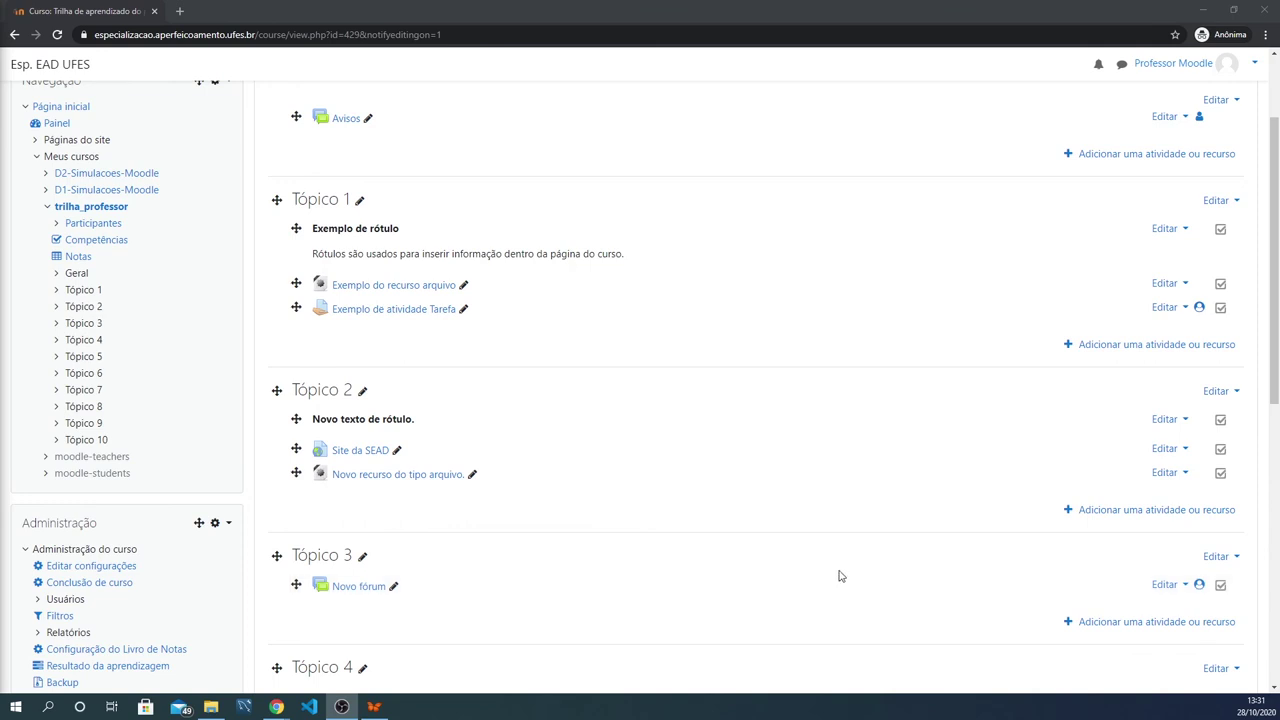
scroll(891, 580, "up", 1)
scroll(900, 573, "up", 1)
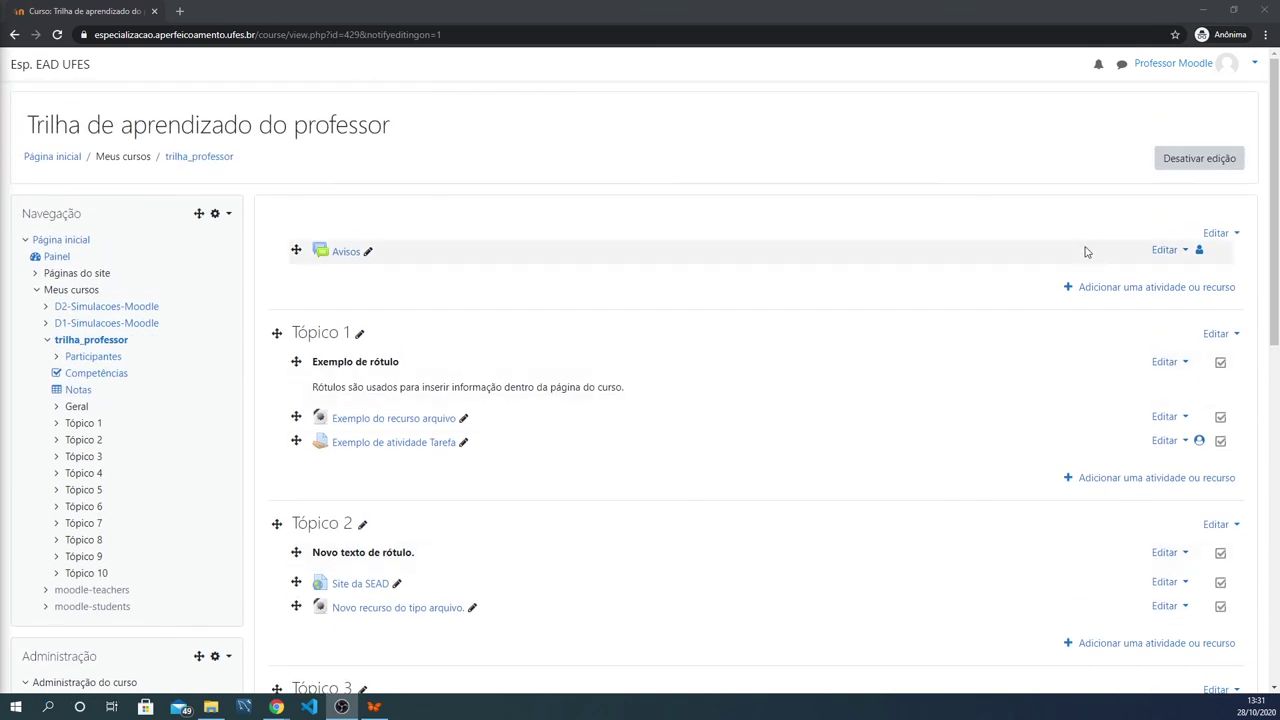
left_click(1221, 160)
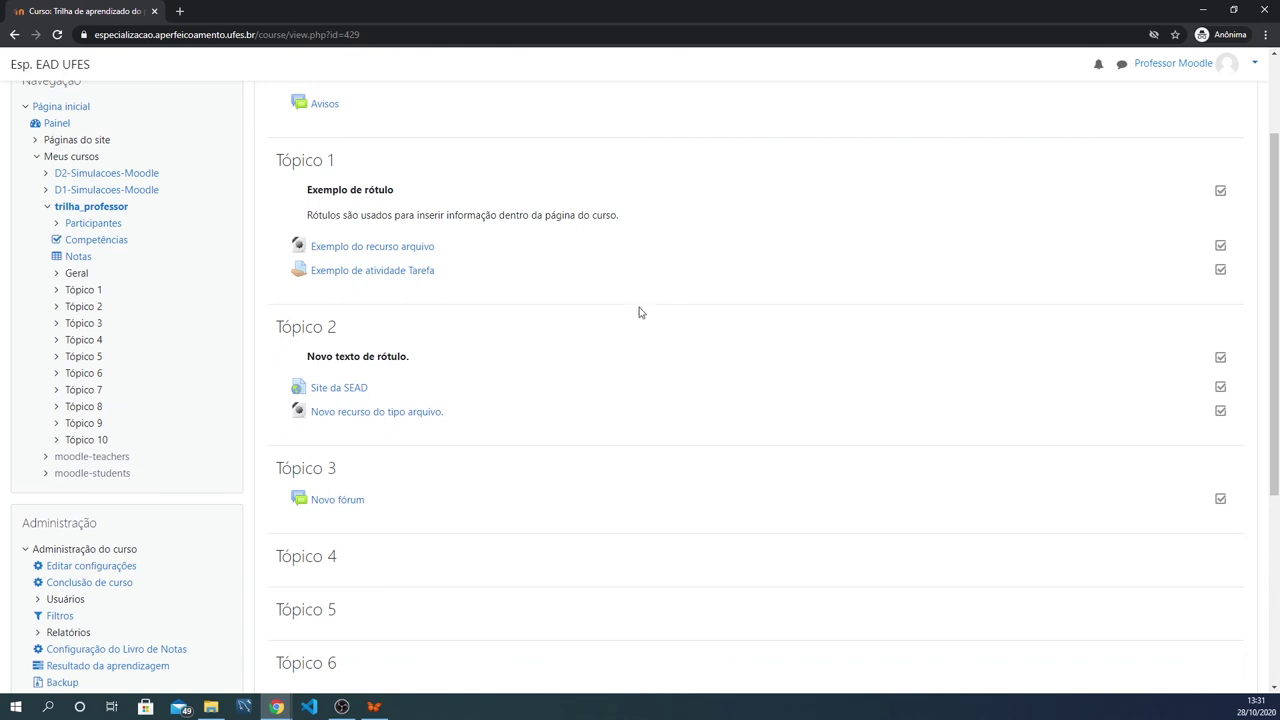
scroll(640, 315, "up", 2)
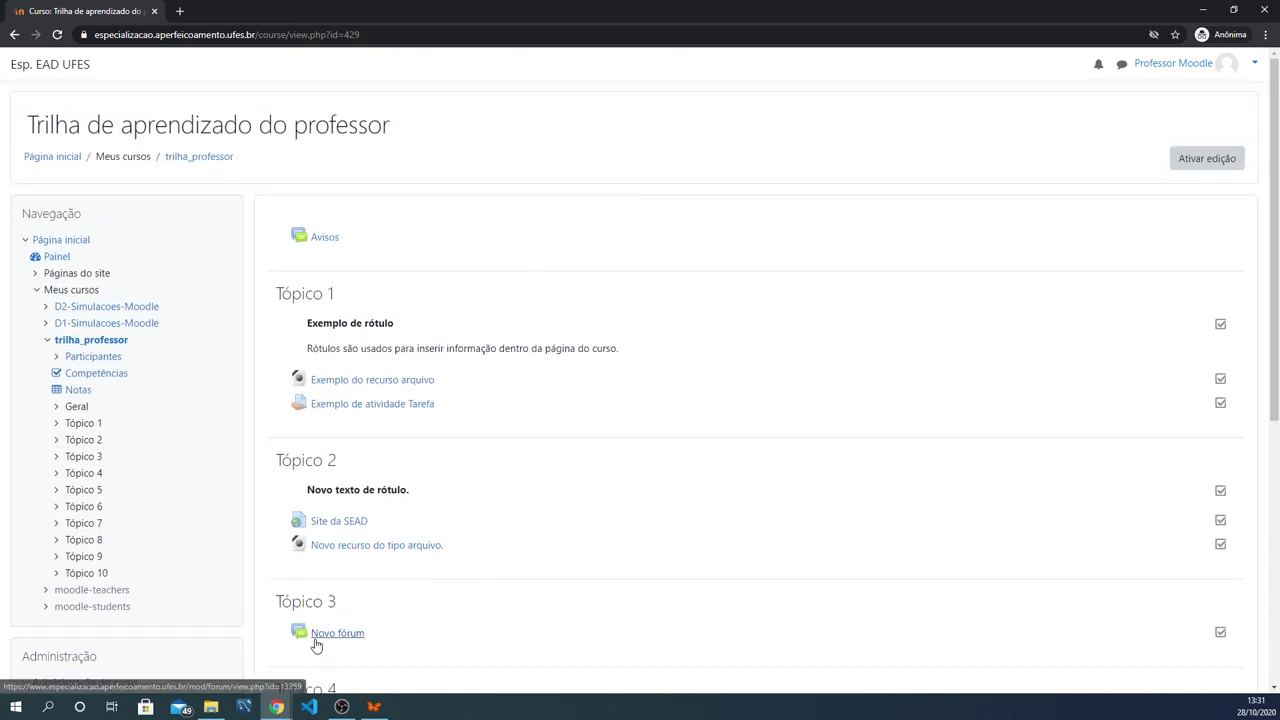